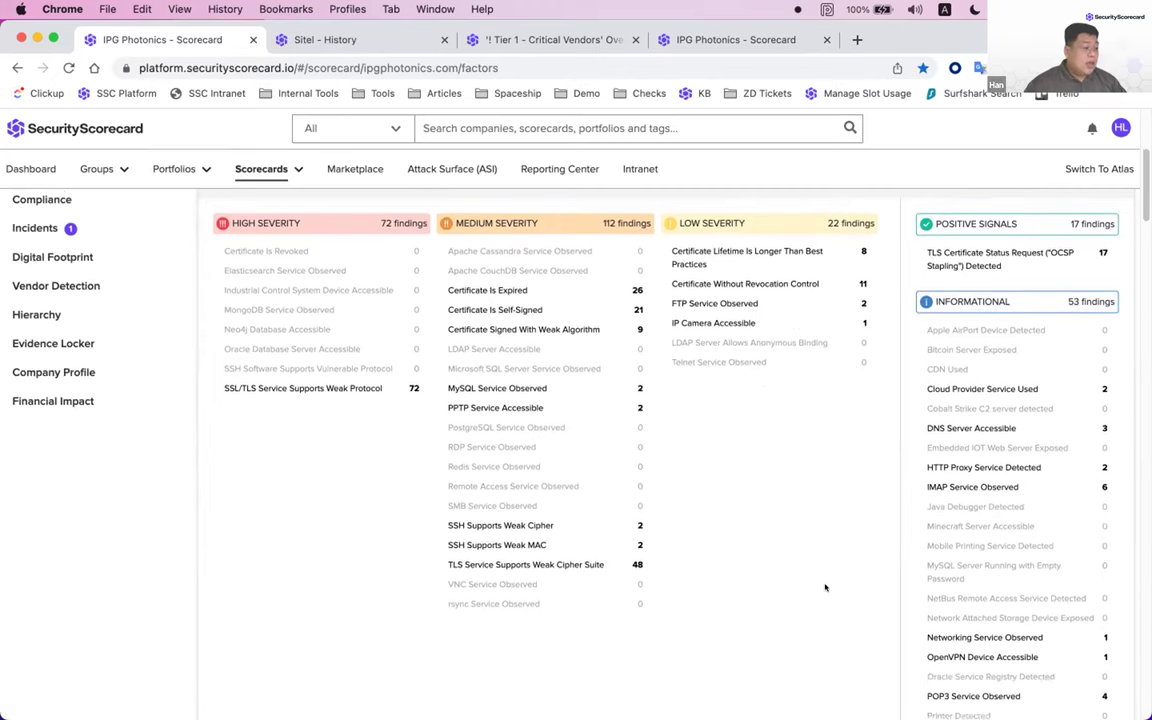
- Open the MySQL Service Observed issue from the medium-severity Network Security findings and show its title
scroll(825, 588, "up", 1)
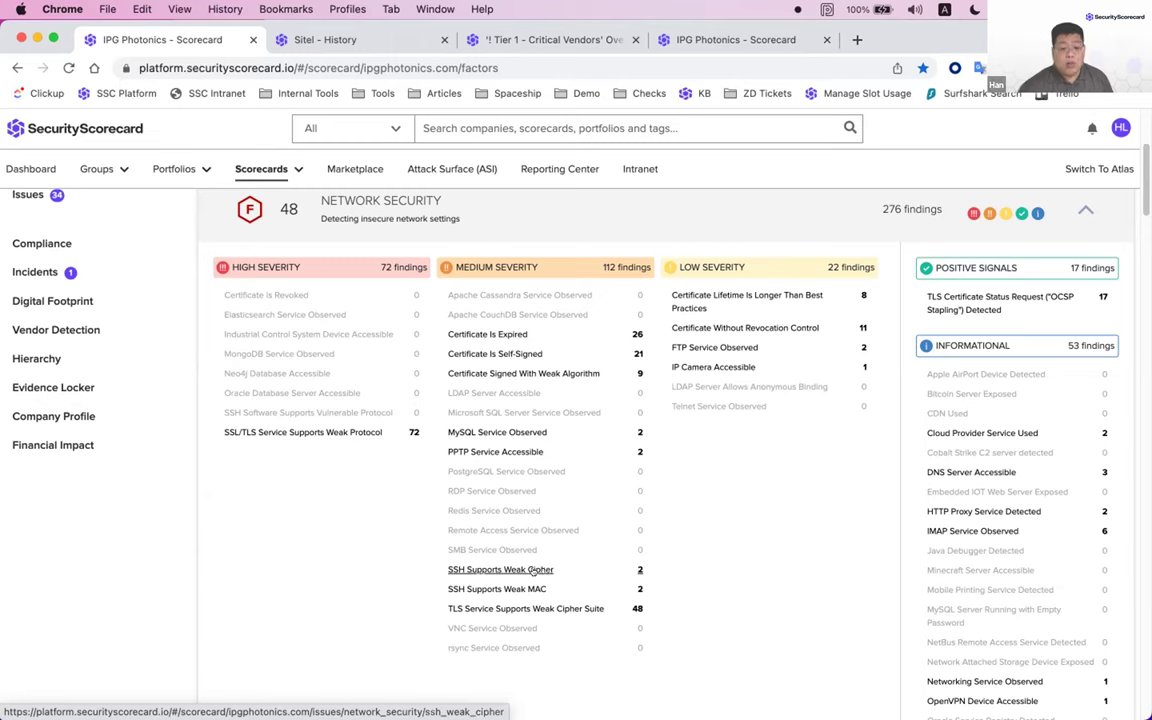
left_click(468, 432)
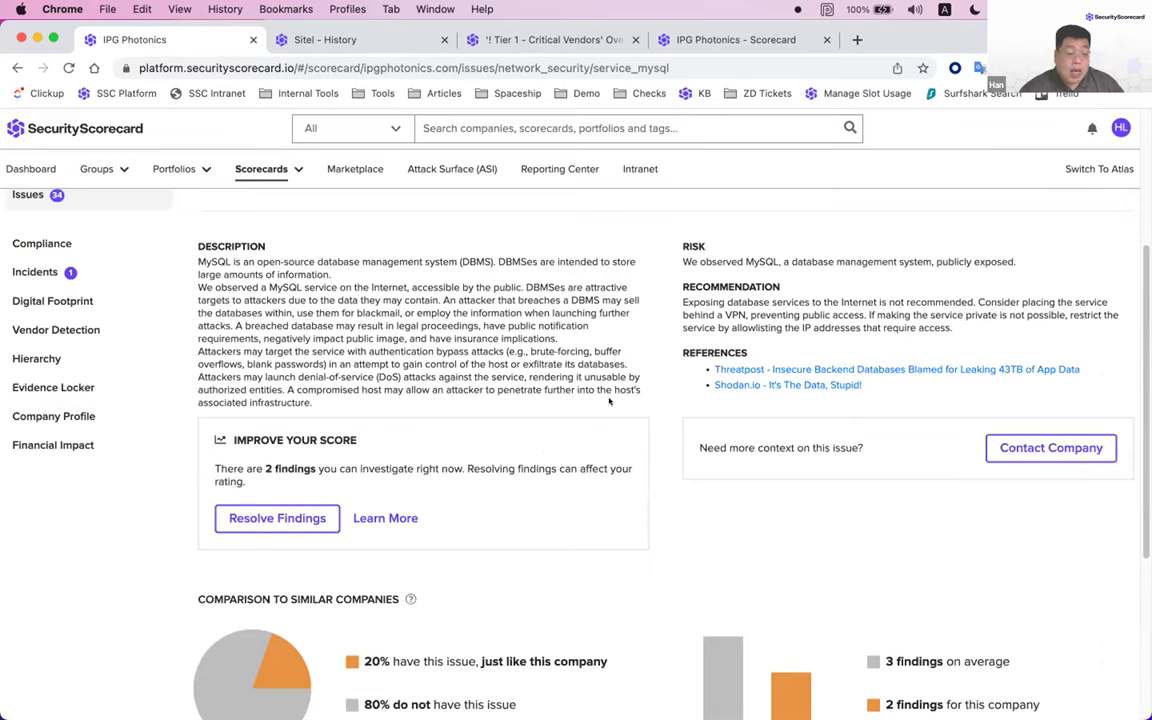
scroll(500, 340, "up", 5)
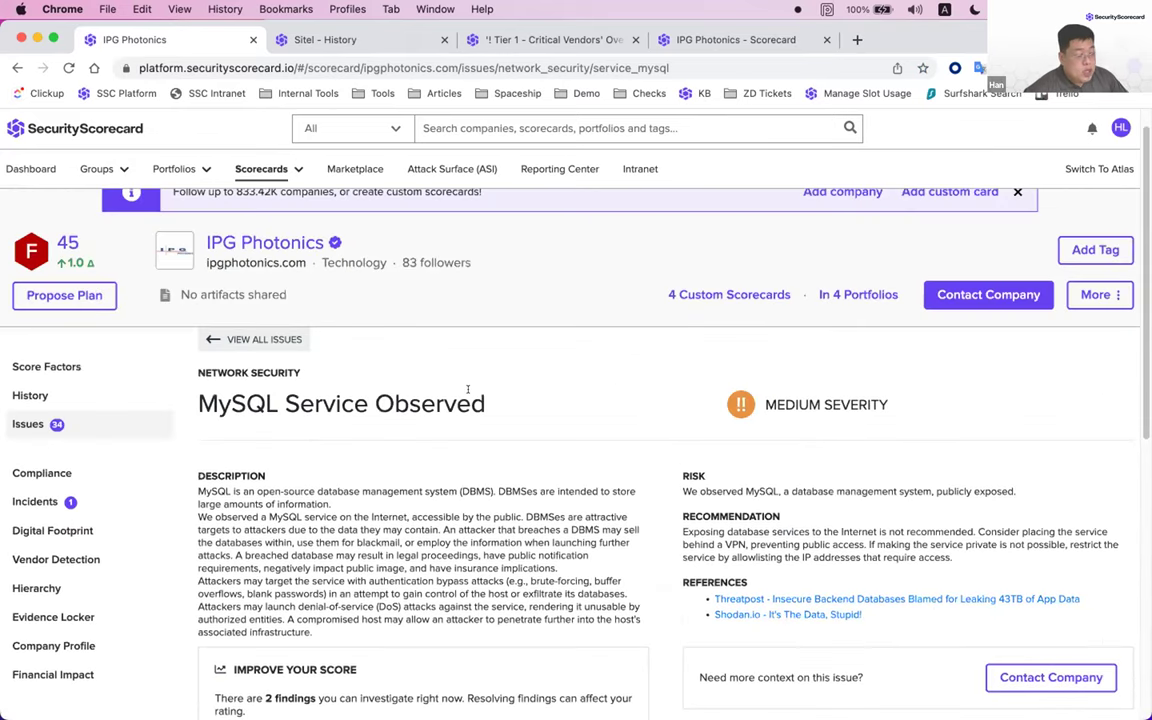
triple_click(340, 404)
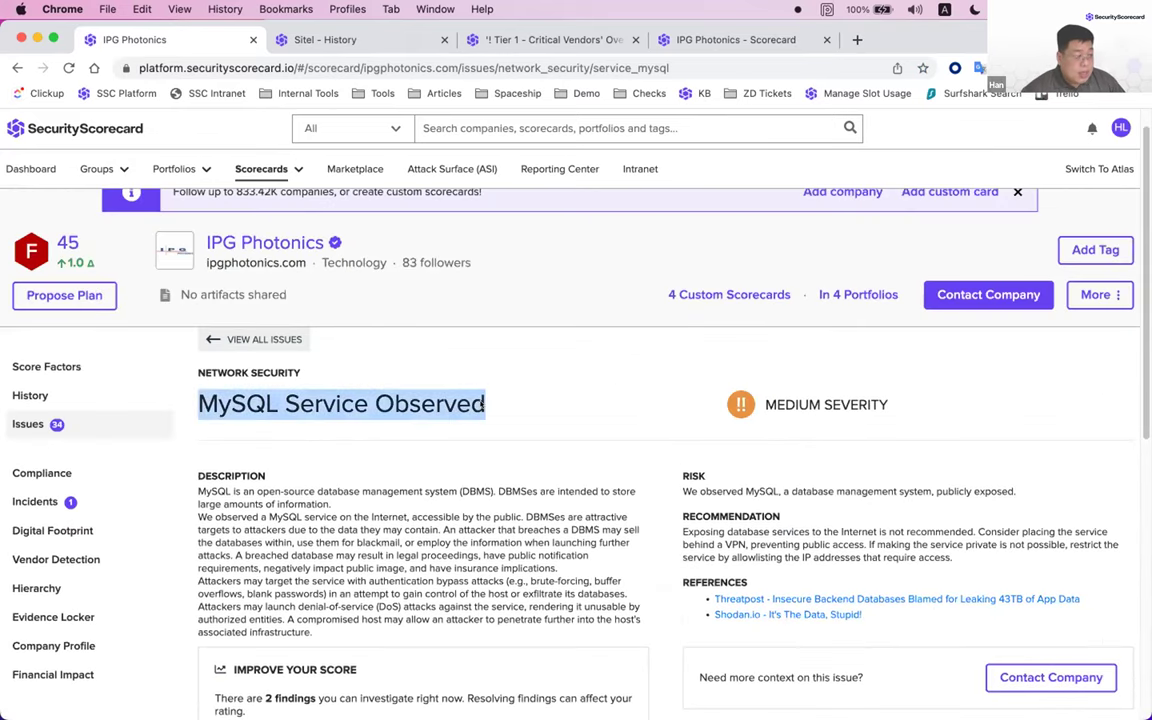
triple_click(378, 381)
left_click(411, 380)
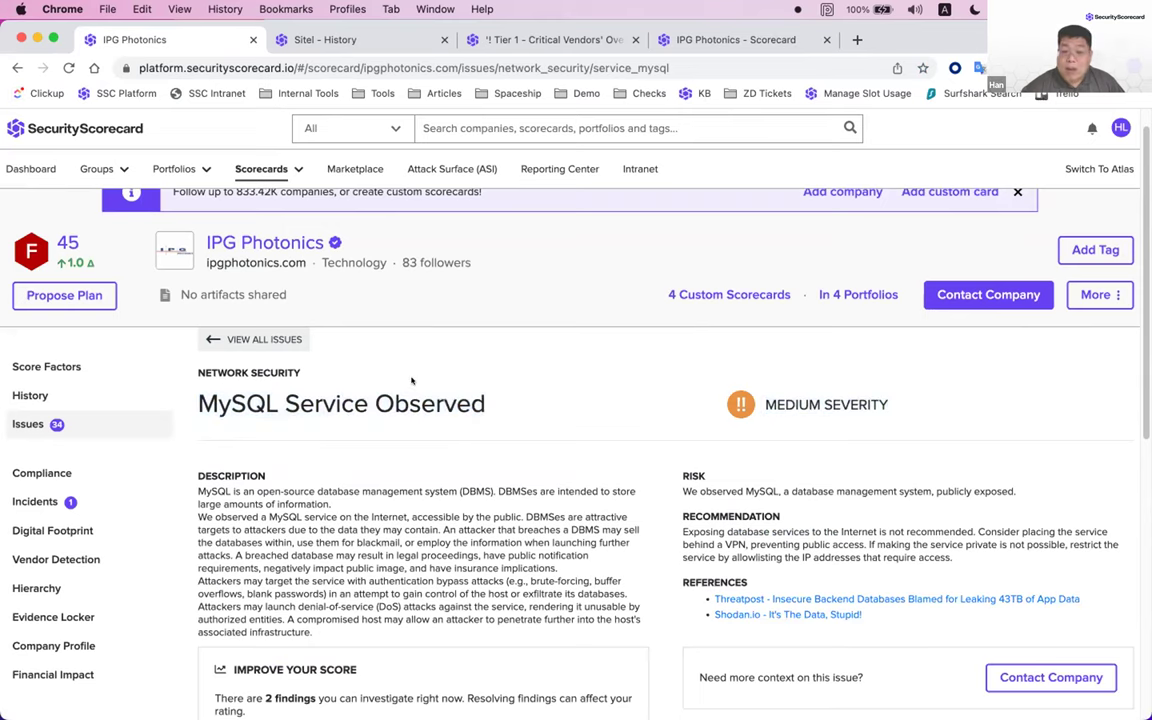
- Examine the MySQL issue's description, risk, recommendation and references
scroll(411, 380, "down", 1)
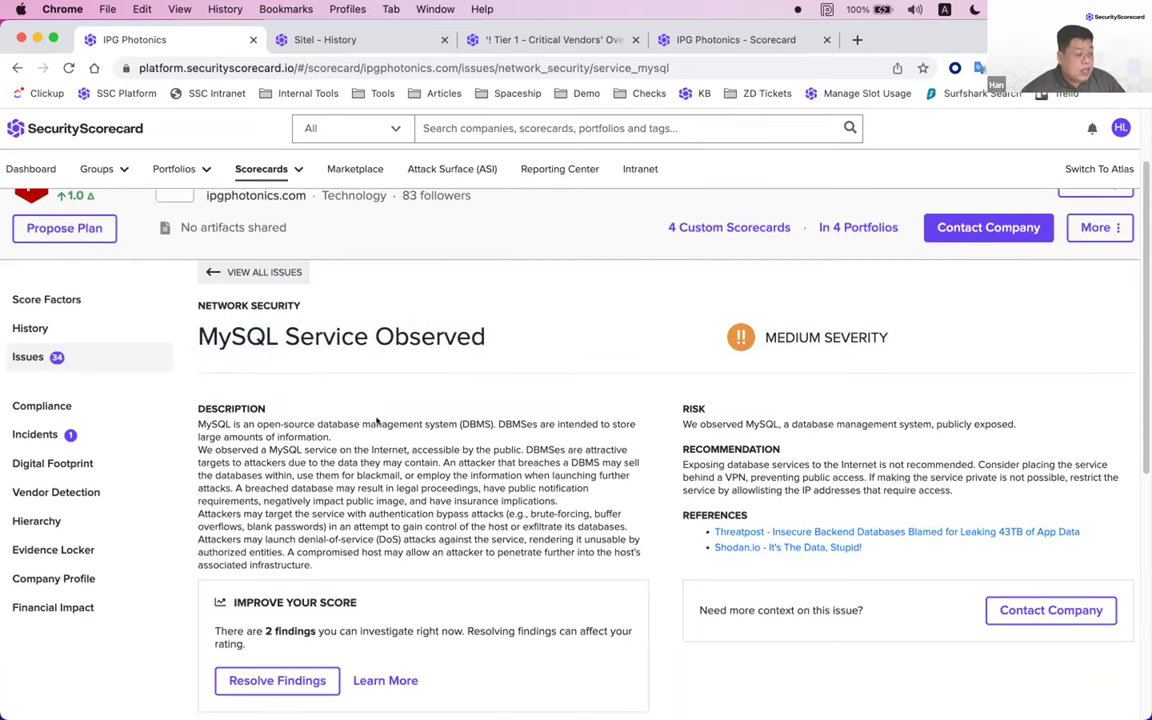
triple_click(434, 512)
left_click_drag(823, 406, 844, 373)
left_click(858, 386)
triple_click(800, 452)
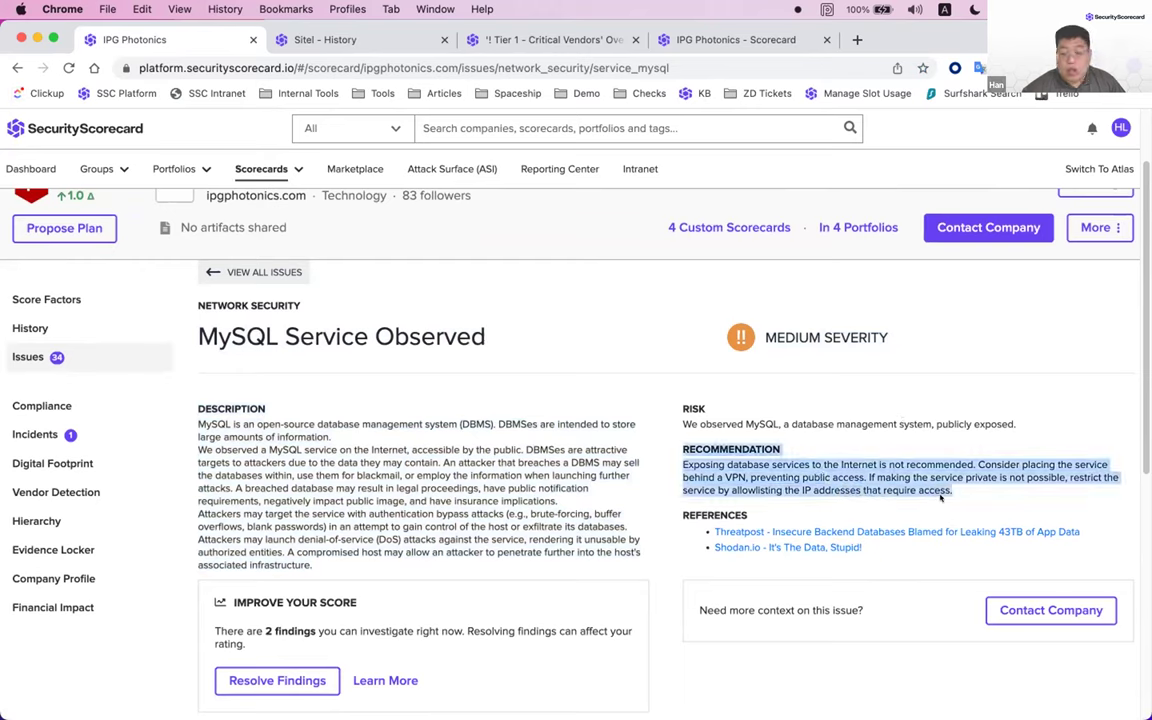
left_click_drag(770, 508, 902, 558)
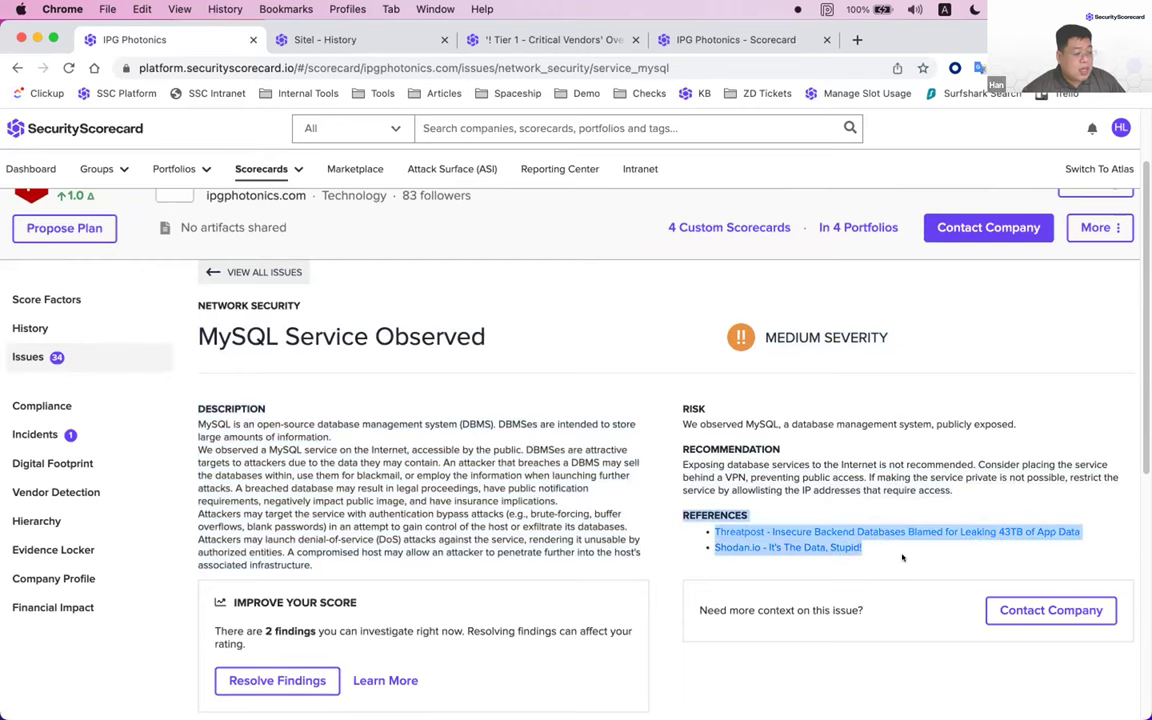
left_click(746, 400)
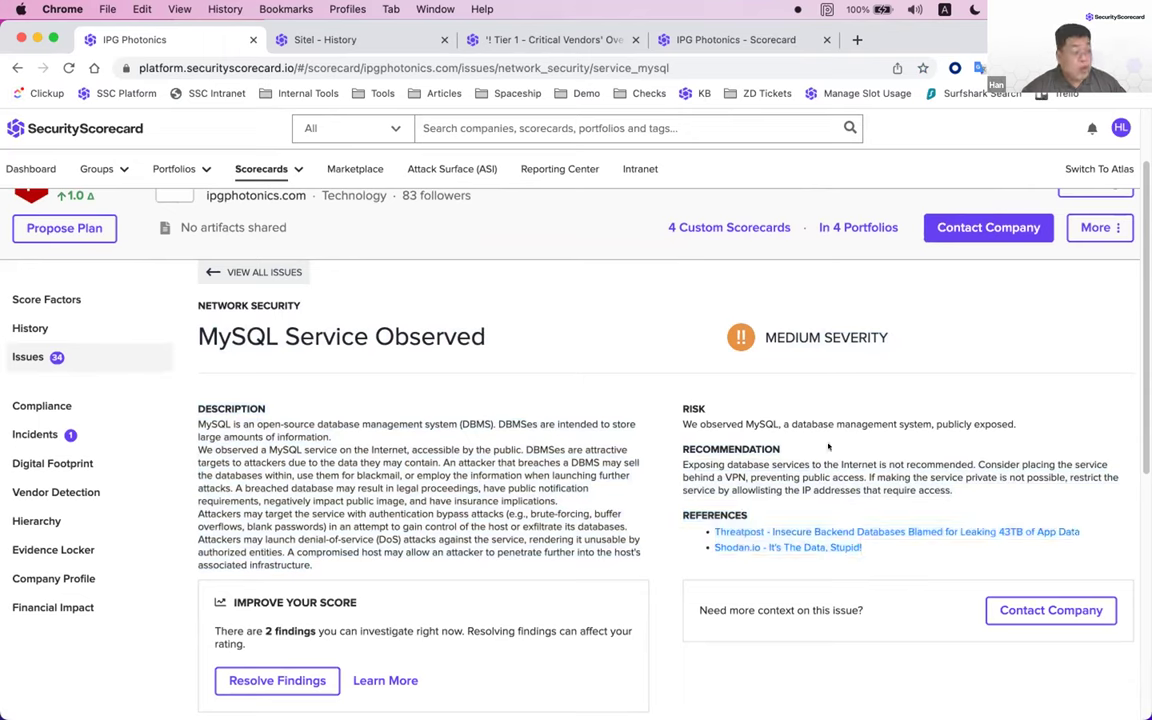
left_click_drag(198, 337, 466, 331)
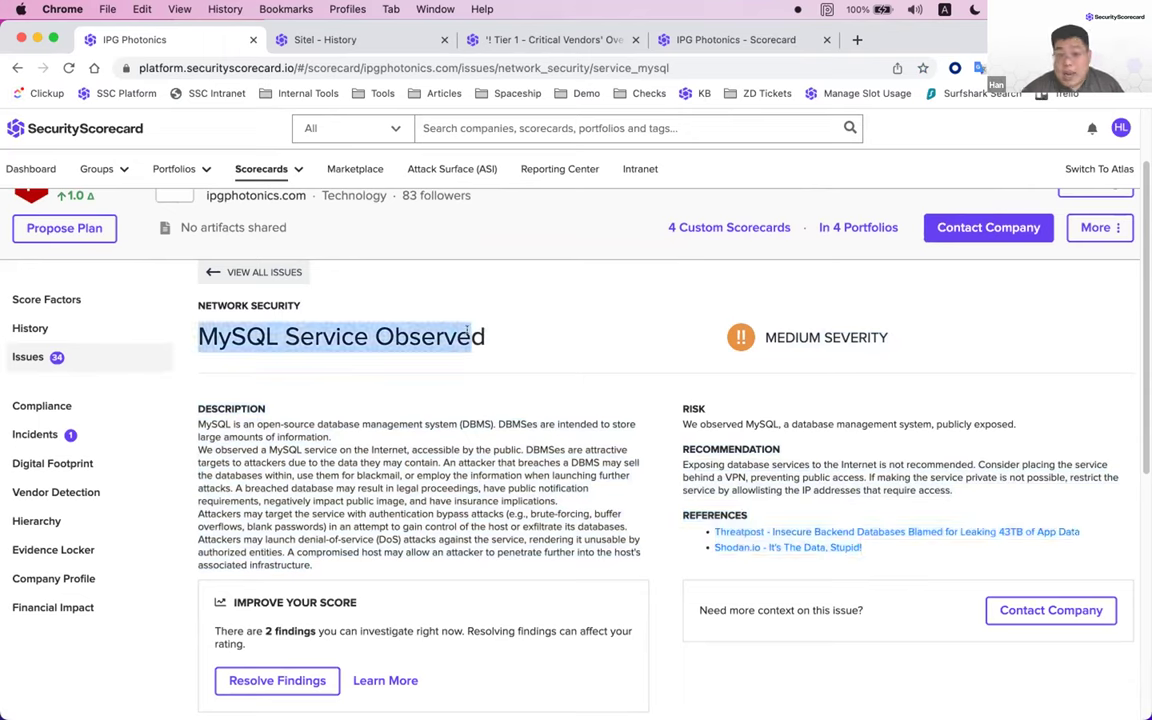
left_click_drag(466, 331, 532, 337)
left_click(532, 337)
- Examine how the company compares to similar companies on the MySQL issue
scroll(532, 430, "down", 2)
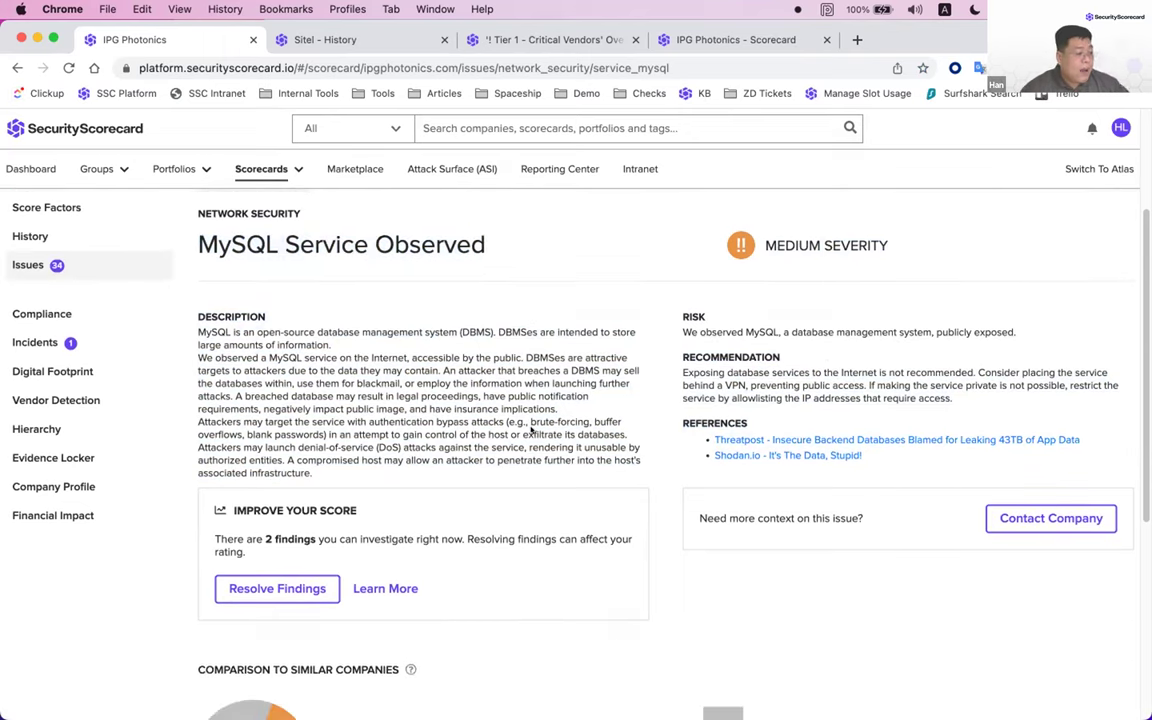
scroll(532, 430, "down", 1)
scroll(531, 430, "down", 2)
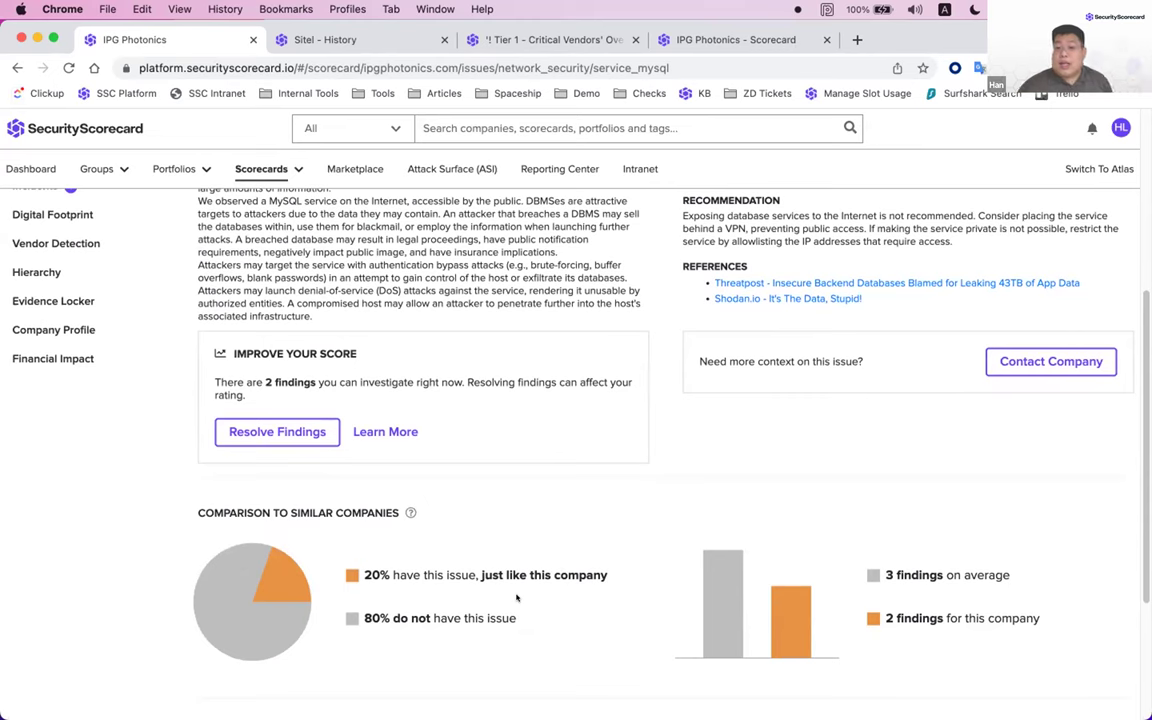
scroll(516, 597, "up", 5)
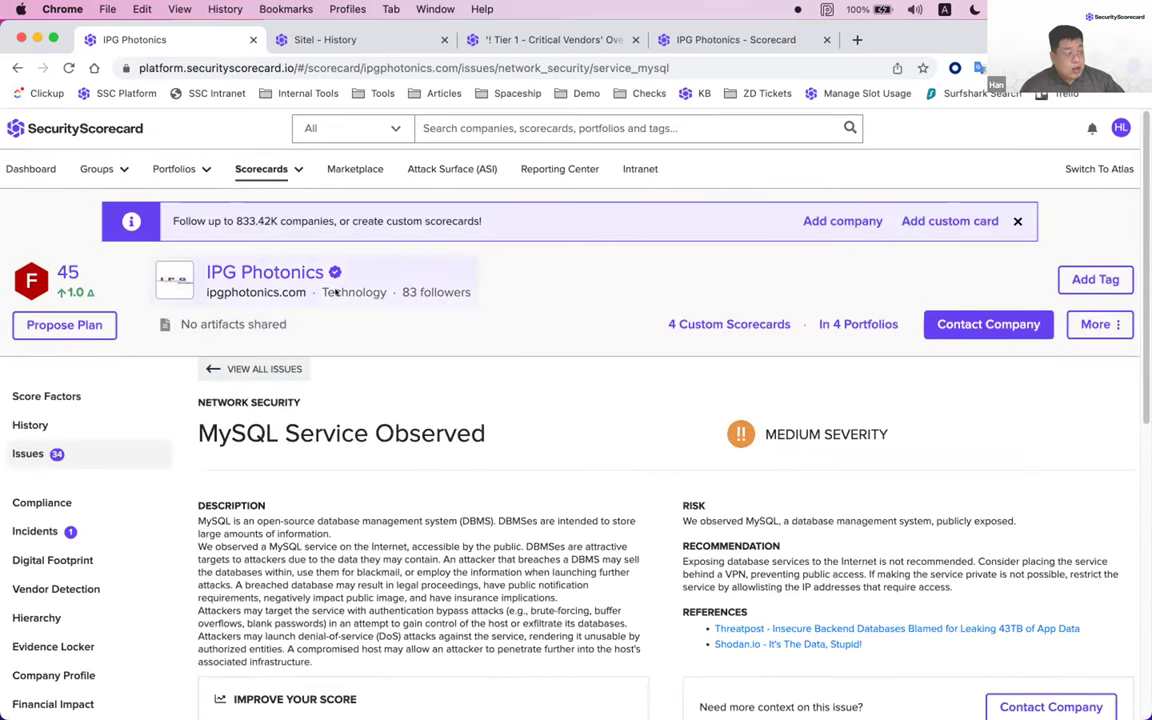
scroll(458, 507, "down", 5)
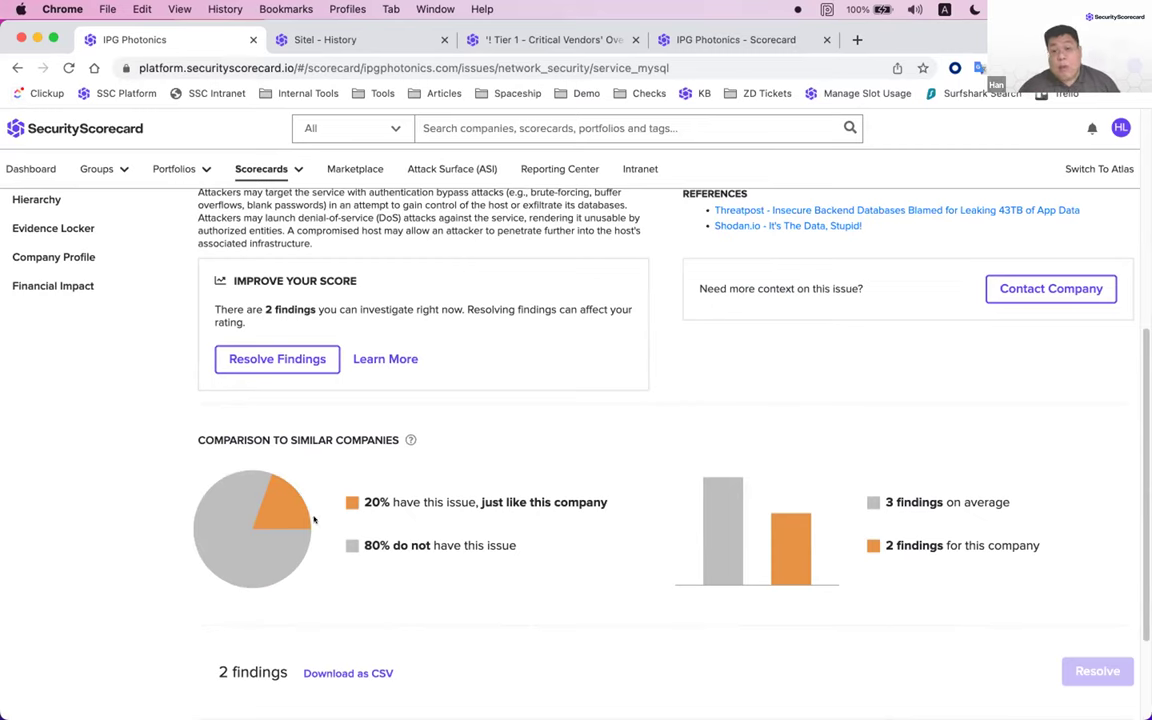
- Examine the MySQL findings table, highlighting the first finding's product name and last observed date
scroll(348, 533, "down", 2)
scroll(348, 533, "down", 2)
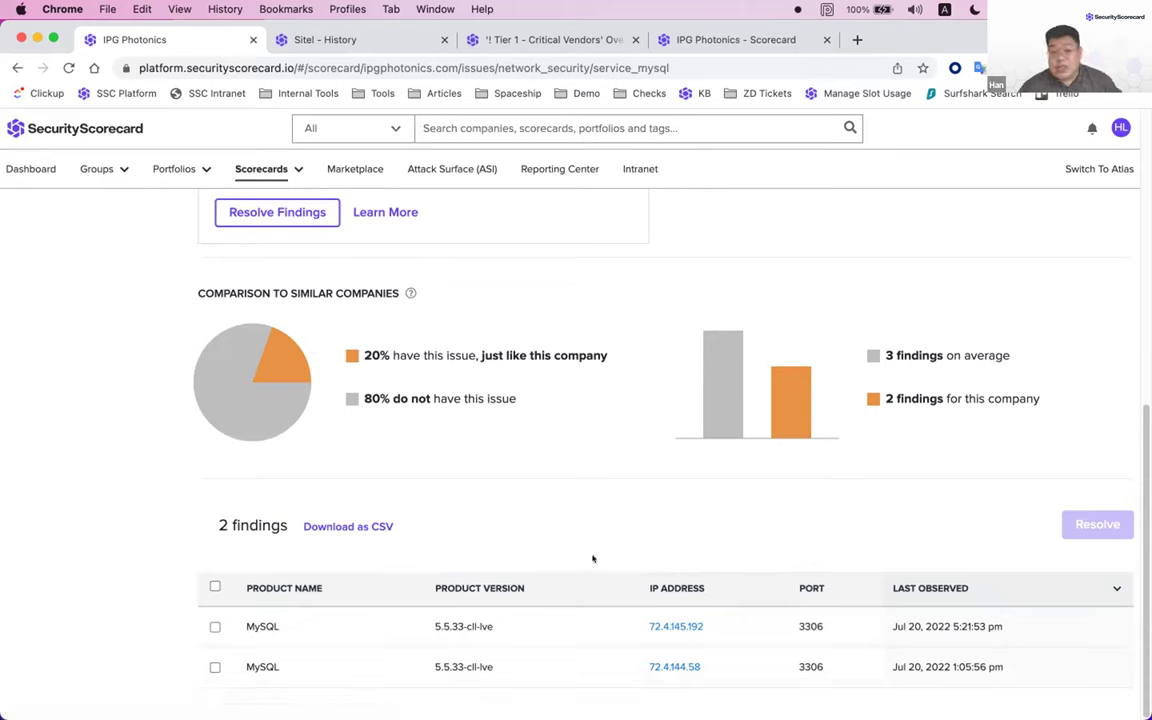
left_click_drag(248, 626, 272, 626)
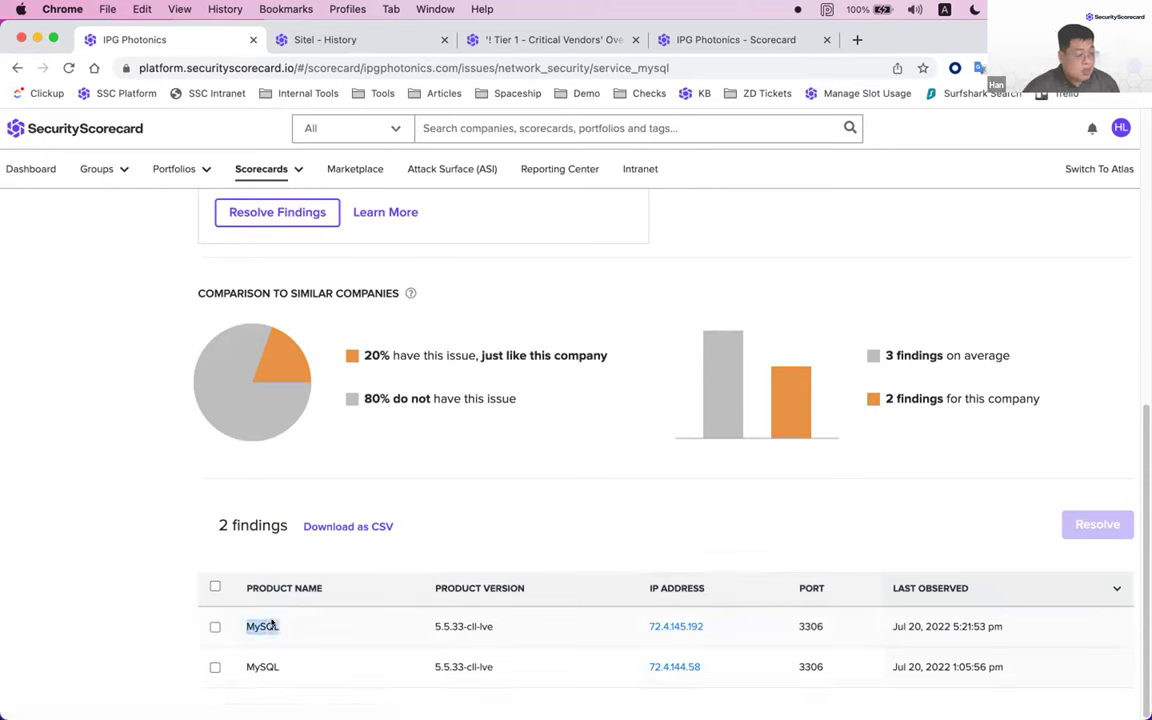
left_click(391, 620)
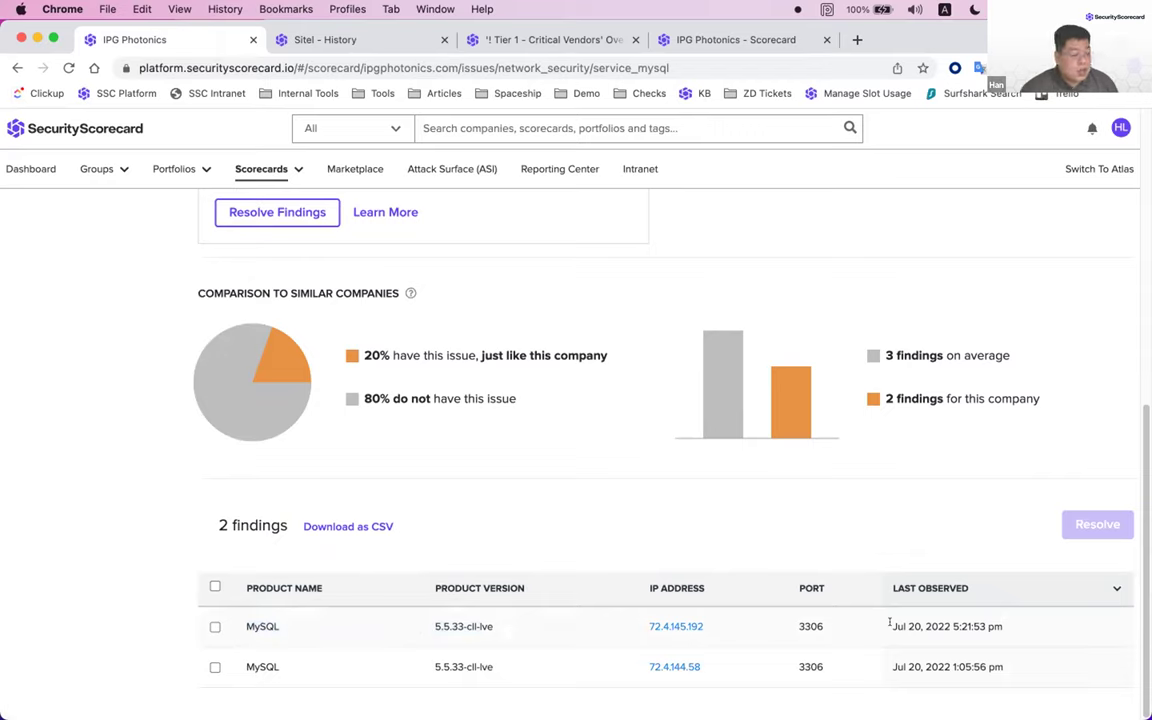
left_click_drag(889, 626, 1049, 635)
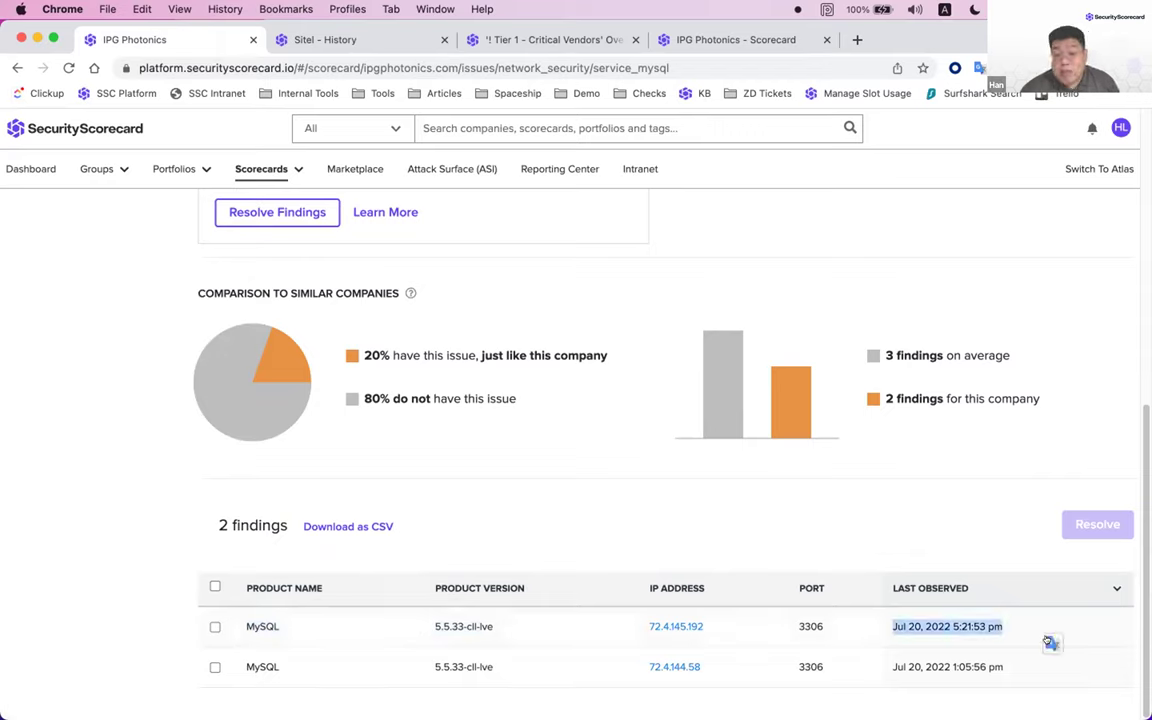
left_click(871, 534)
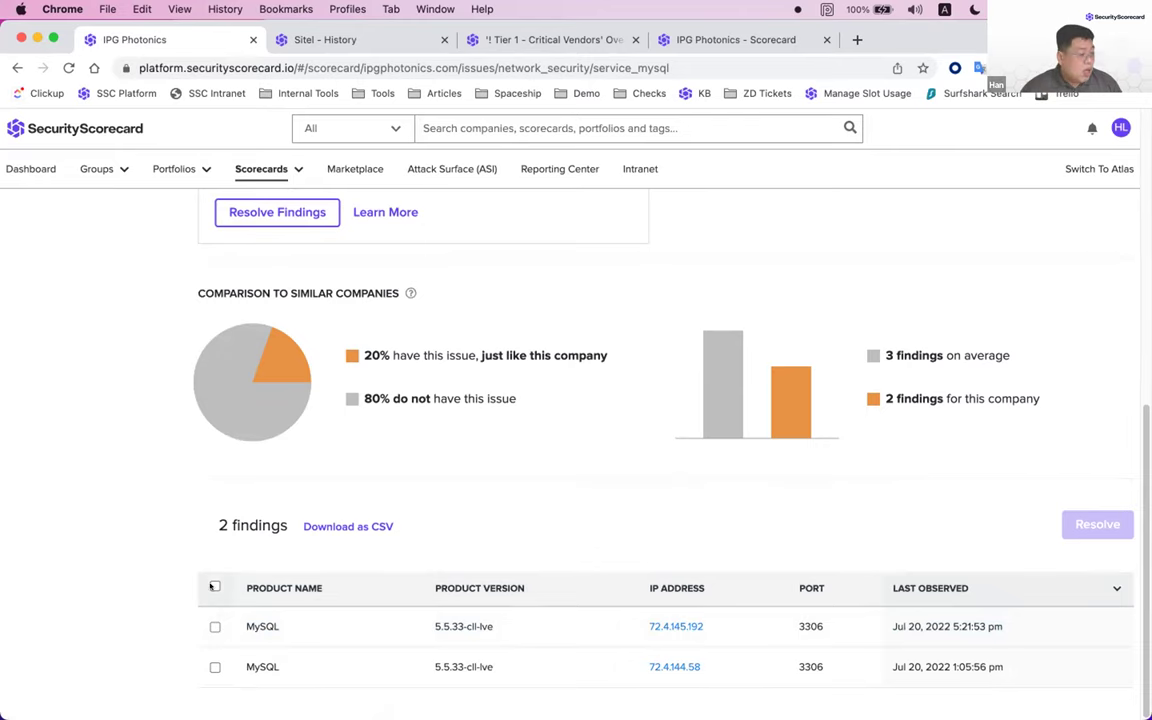
- Select both MySQL findings and try the resolution "I have fixed this" with its optional comment, cancelling without submitting
left_click(214, 586)
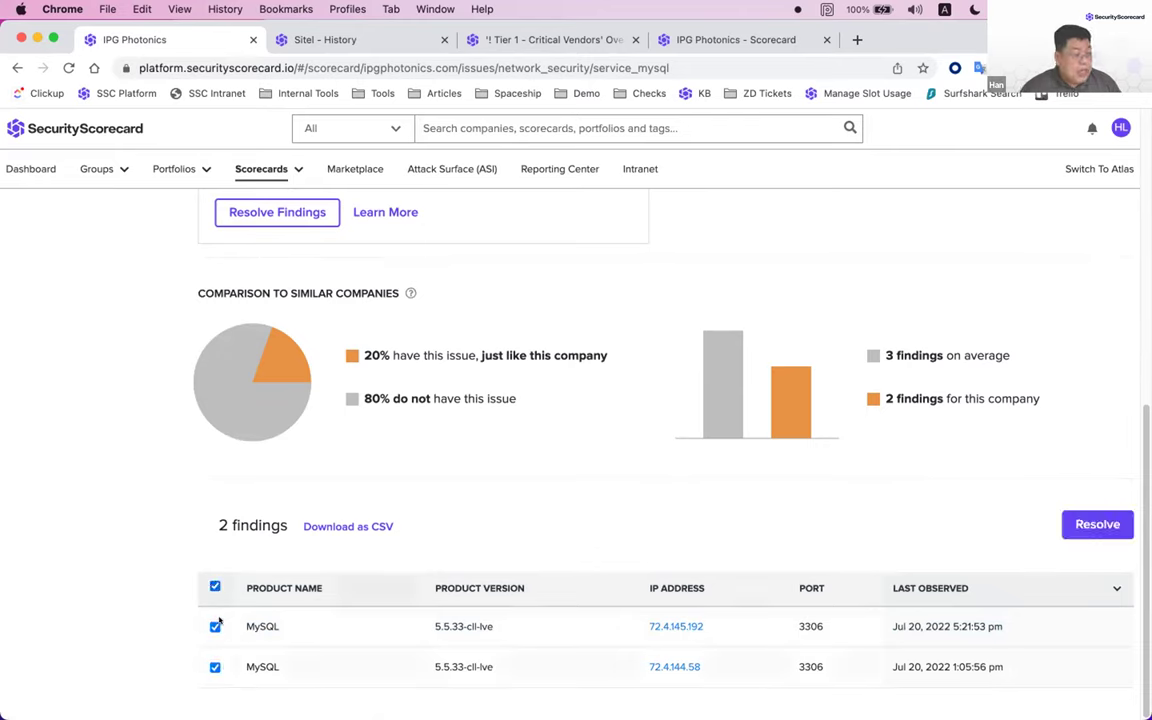
left_click(1097, 524)
left_click(619, 438)
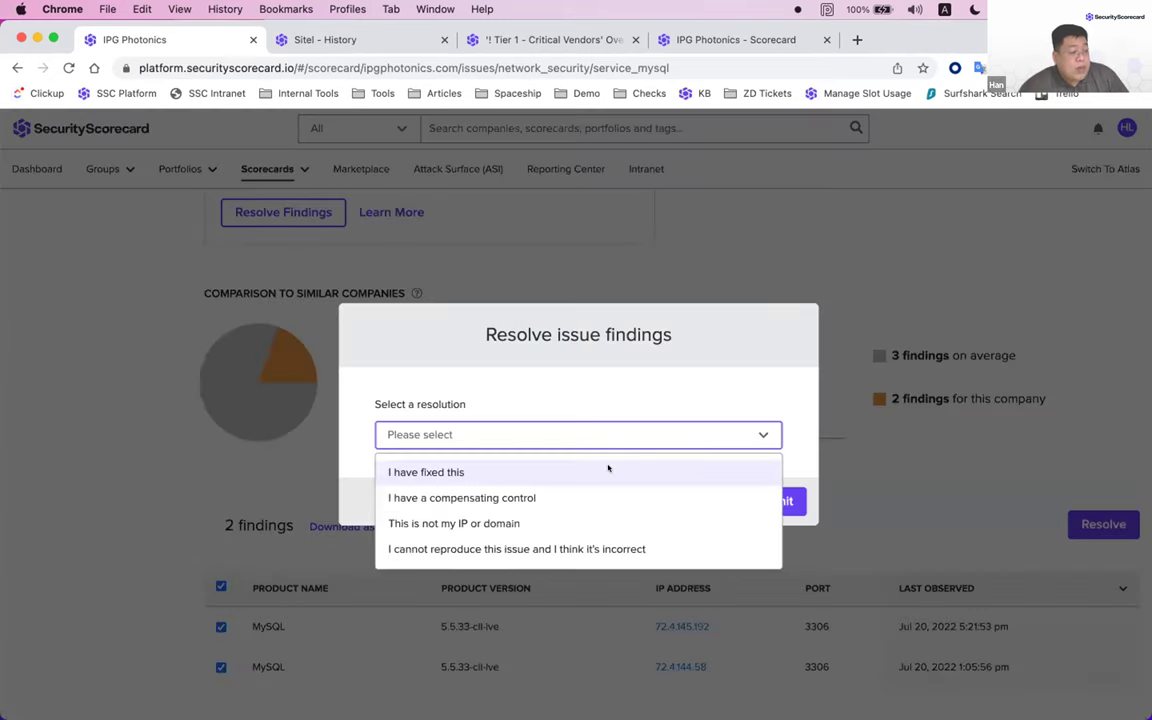
left_click(608, 469)
left_click(574, 345)
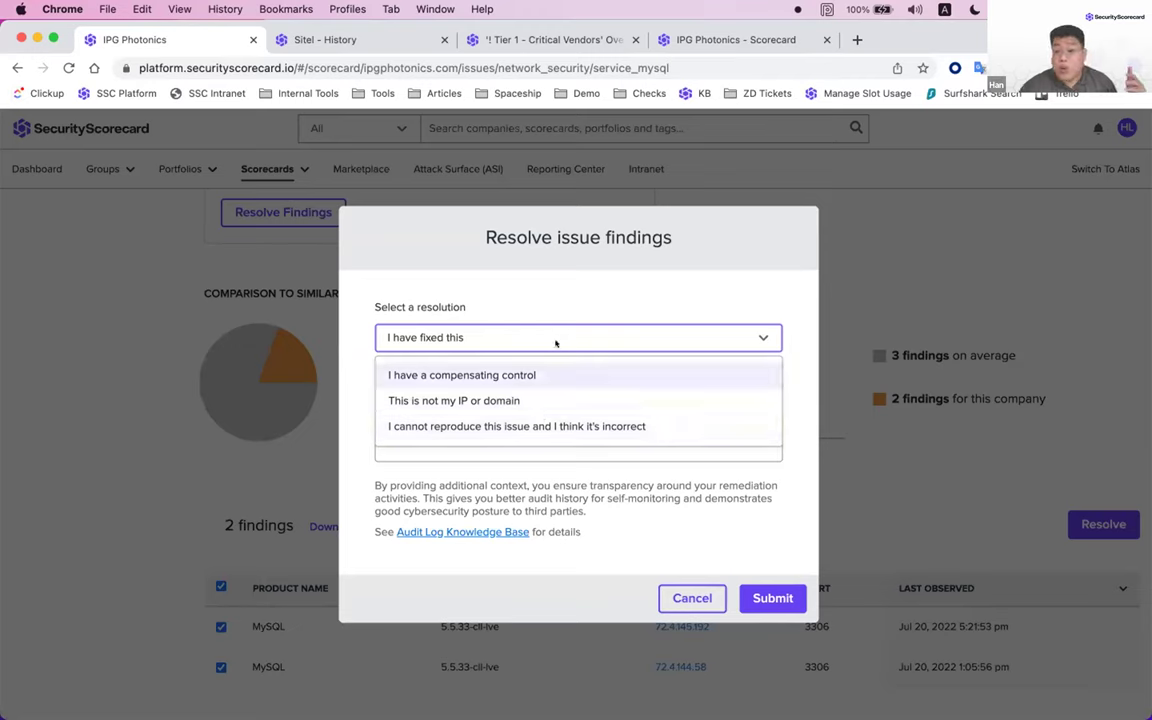
left_click(535, 242)
left_click(555, 428)
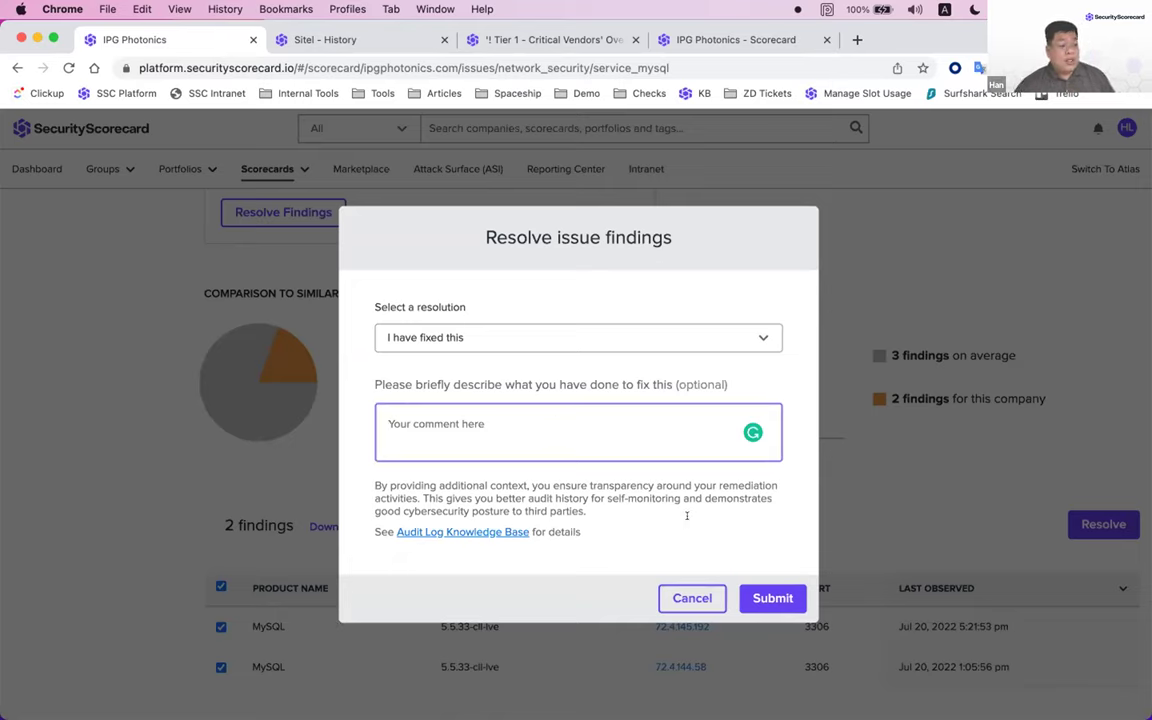
left_click(663, 599)
- Open the company's list of open issues and sort it by score impact with the largest impact first
scroll(597, 505, "up", 5)
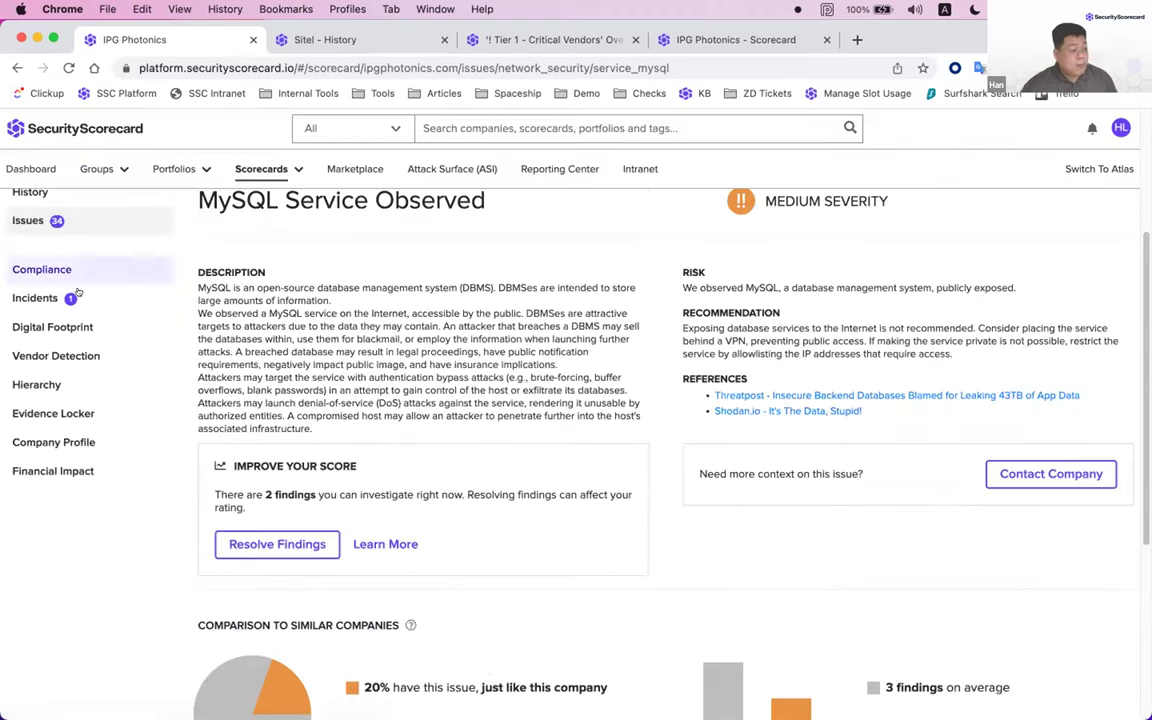
left_click(30, 219)
left_click(336, 277)
left_click(336, 277)
scroll(371, 474, "up", 3)
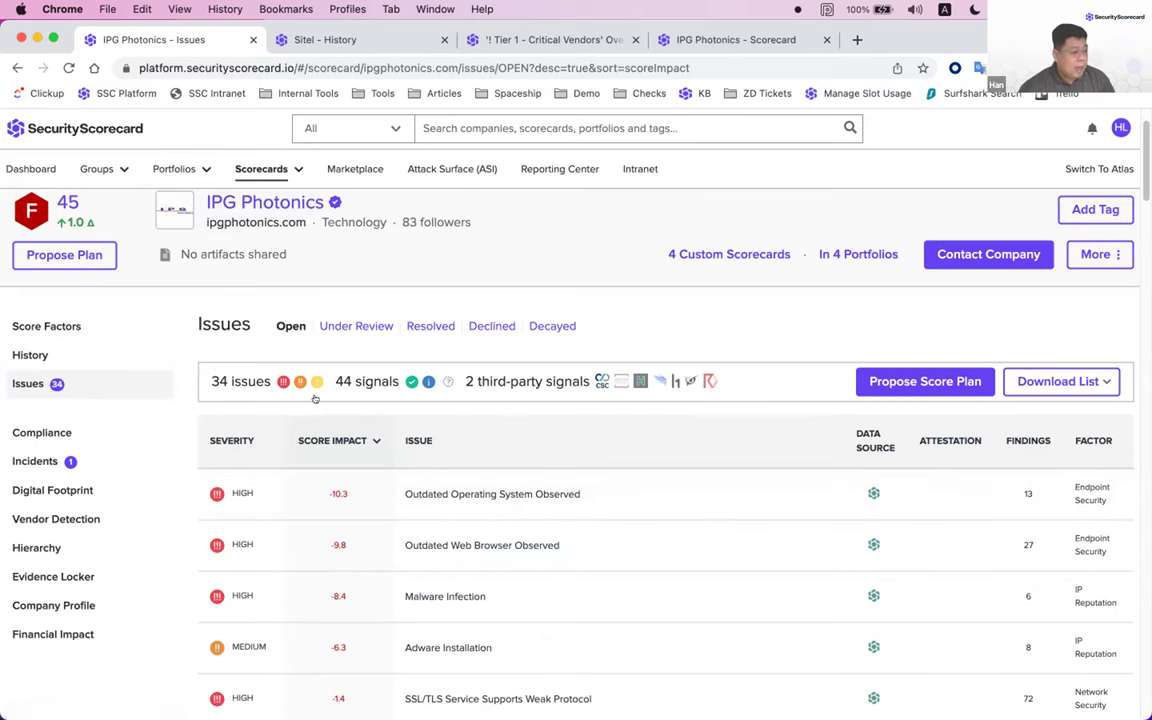
scroll(519, 597, "down", 1)
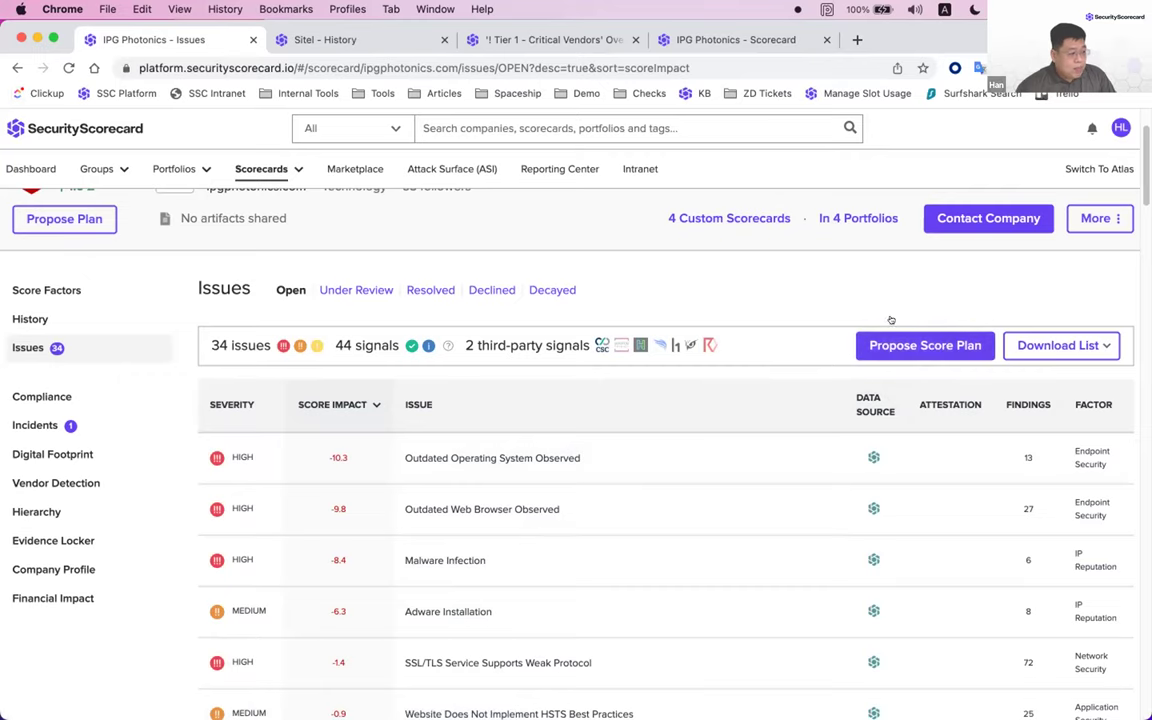
- Generate a proposed score plan with a target of A 90, and restart the plan
left_click(916, 346)
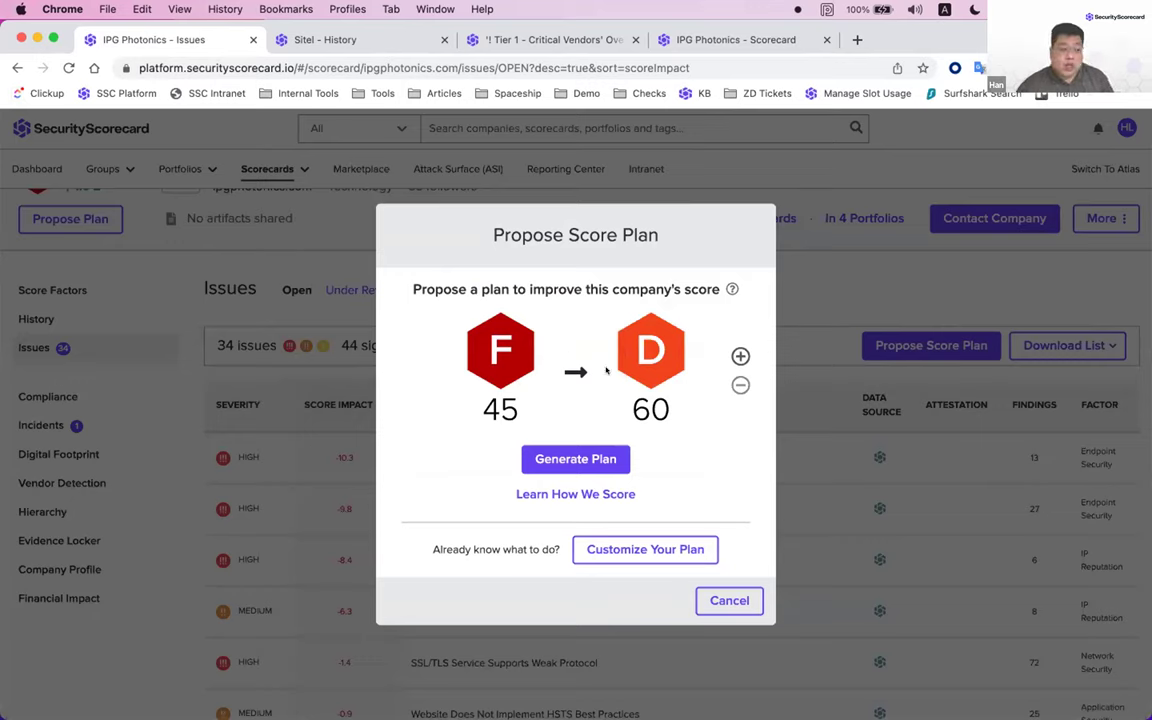
left_click(740, 356)
left_click(740, 356)
left_click(740, 356)
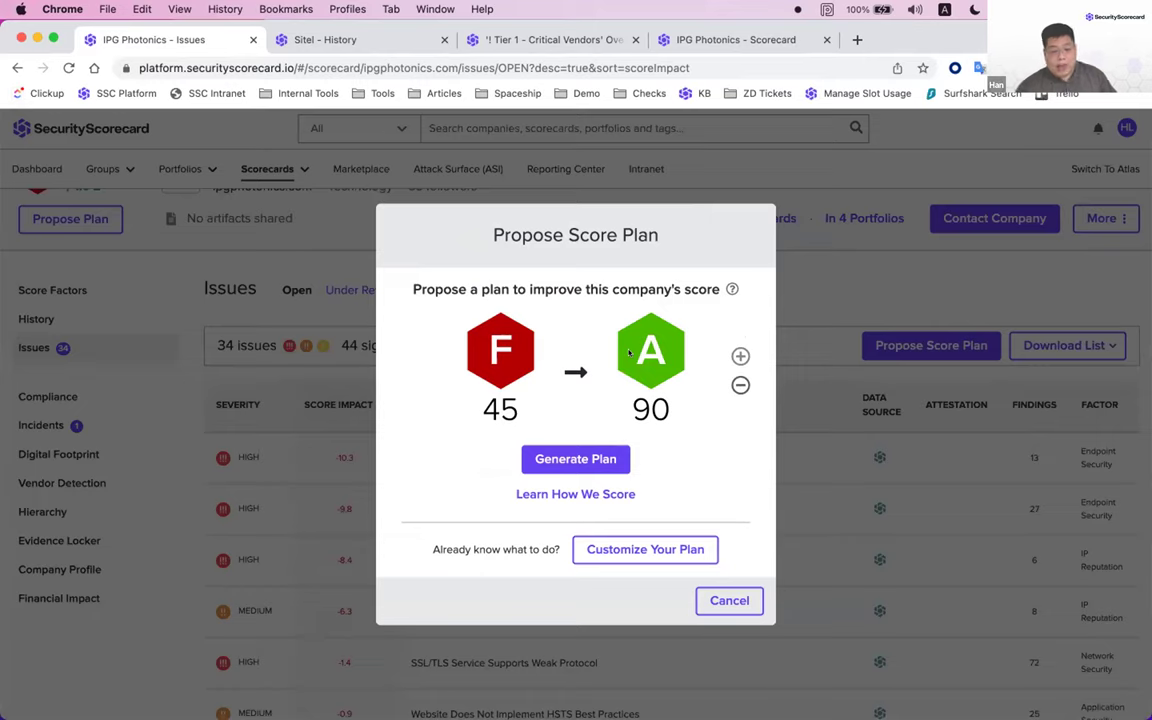
left_click(578, 459)
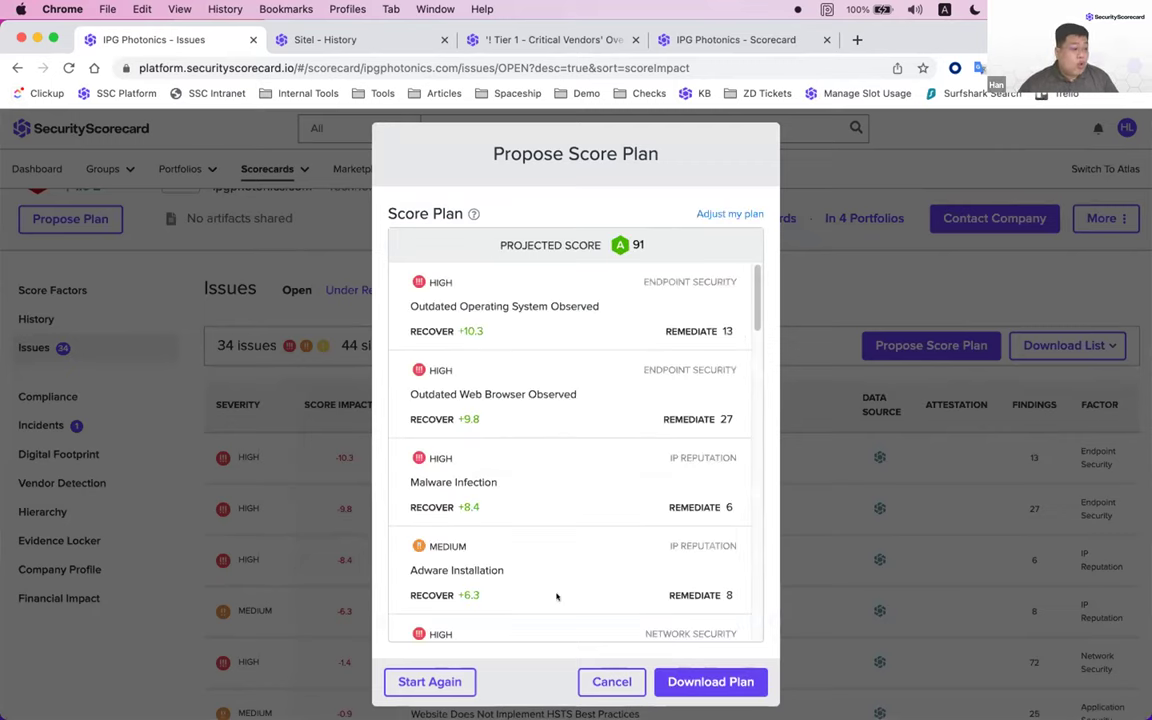
left_click(430, 681)
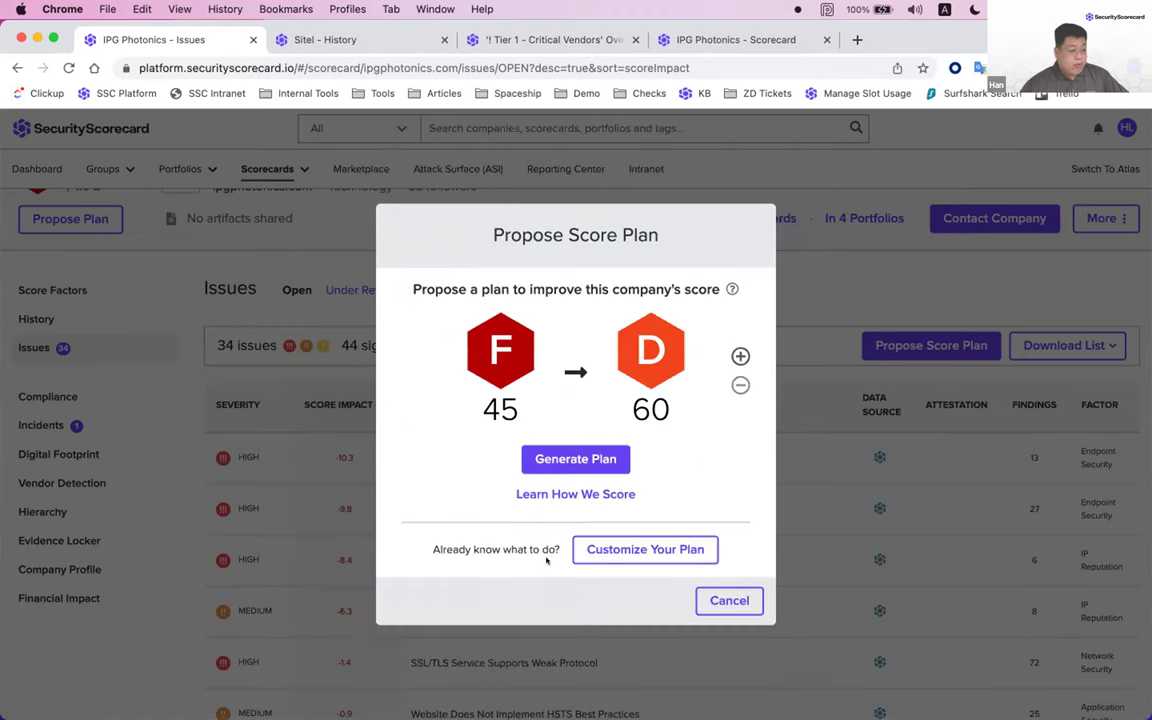
- Try a custom score plan with the outdated operating system, outdated web browser, malware infection and adware installation issues, and cancel it
left_click(635, 549)
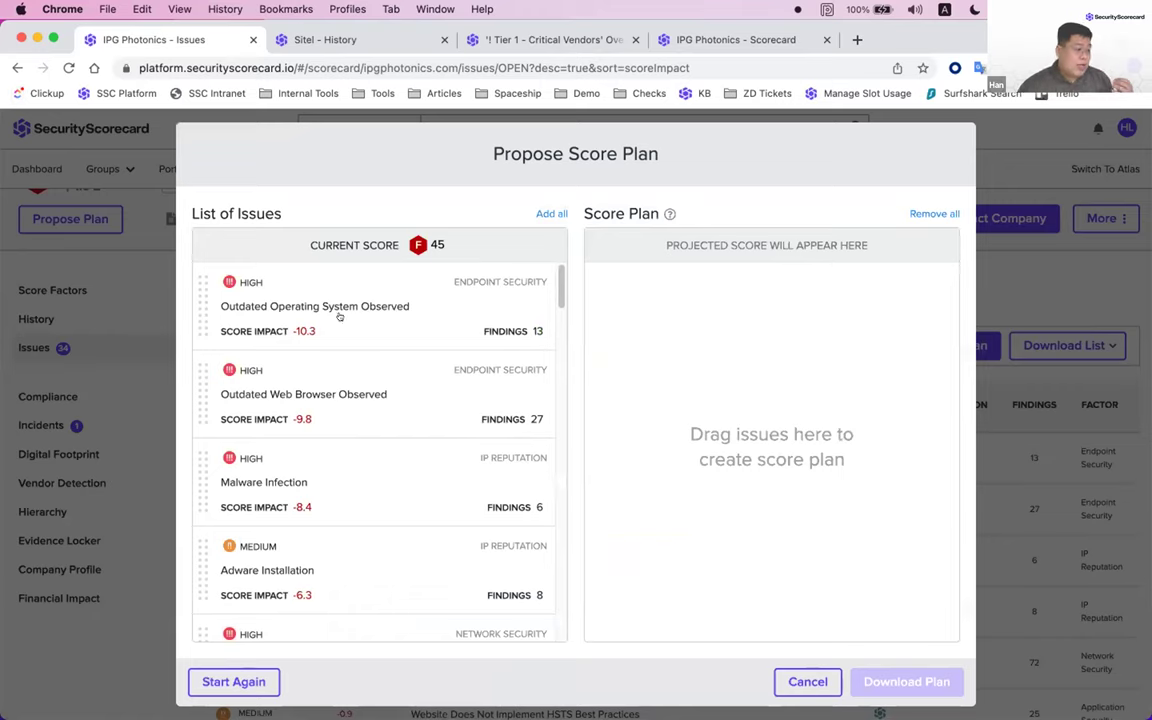
left_click_drag(411, 330, 715, 316)
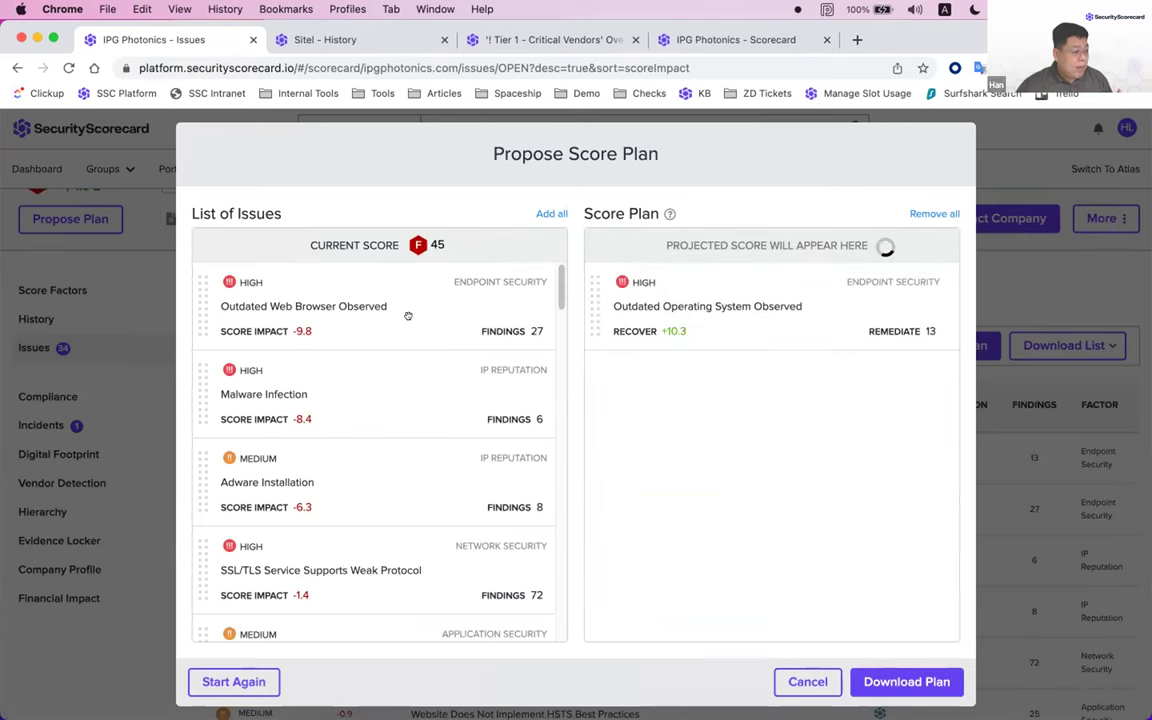
left_click_drag(385, 318, 680, 570)
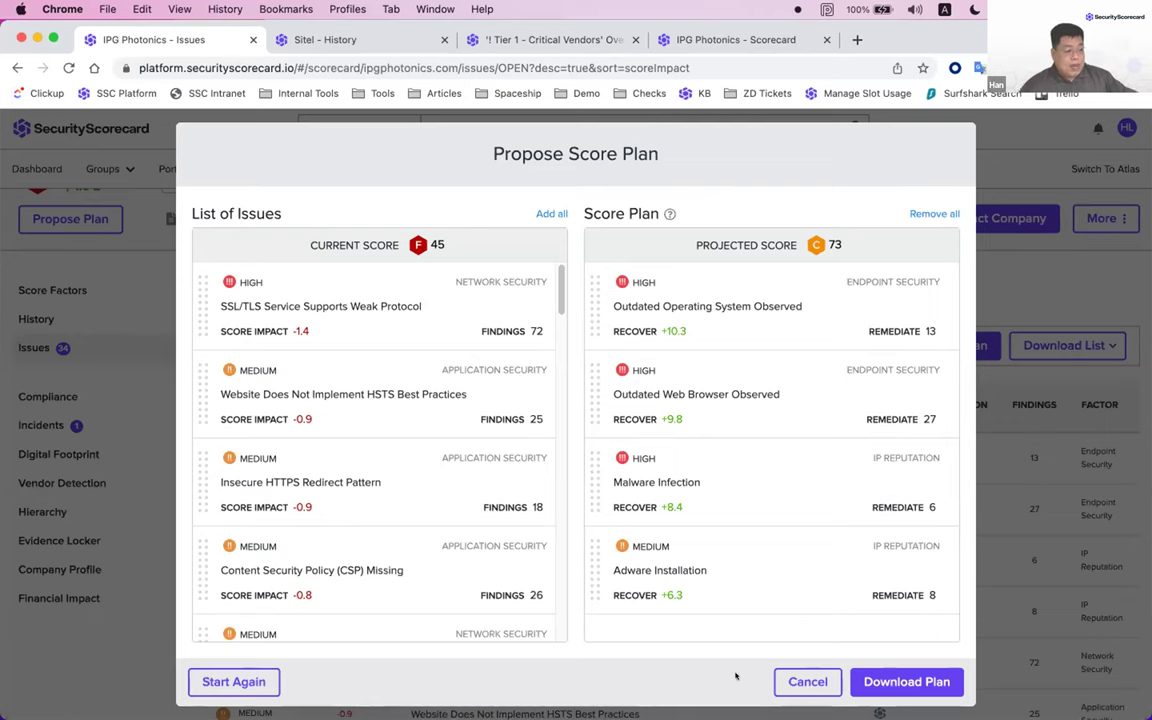
left_click(802, 681)
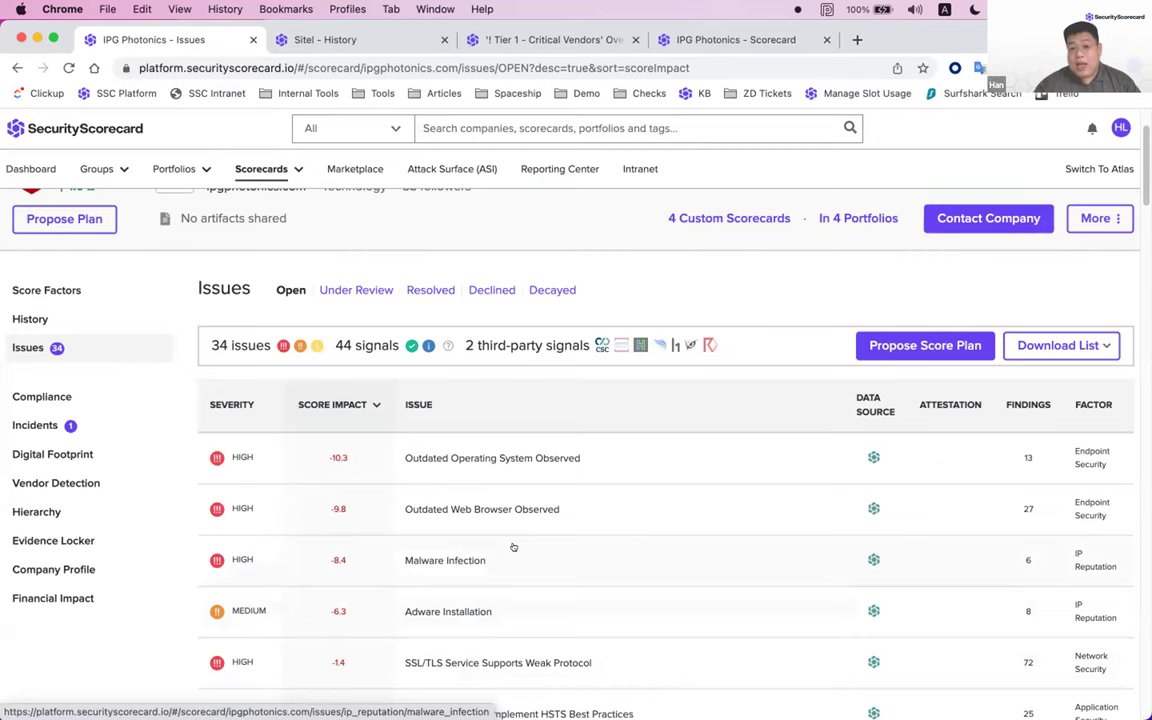
- Open trust.securityscorecard.com in a new browser tab and hide the bookmarks bar
key("super+t")
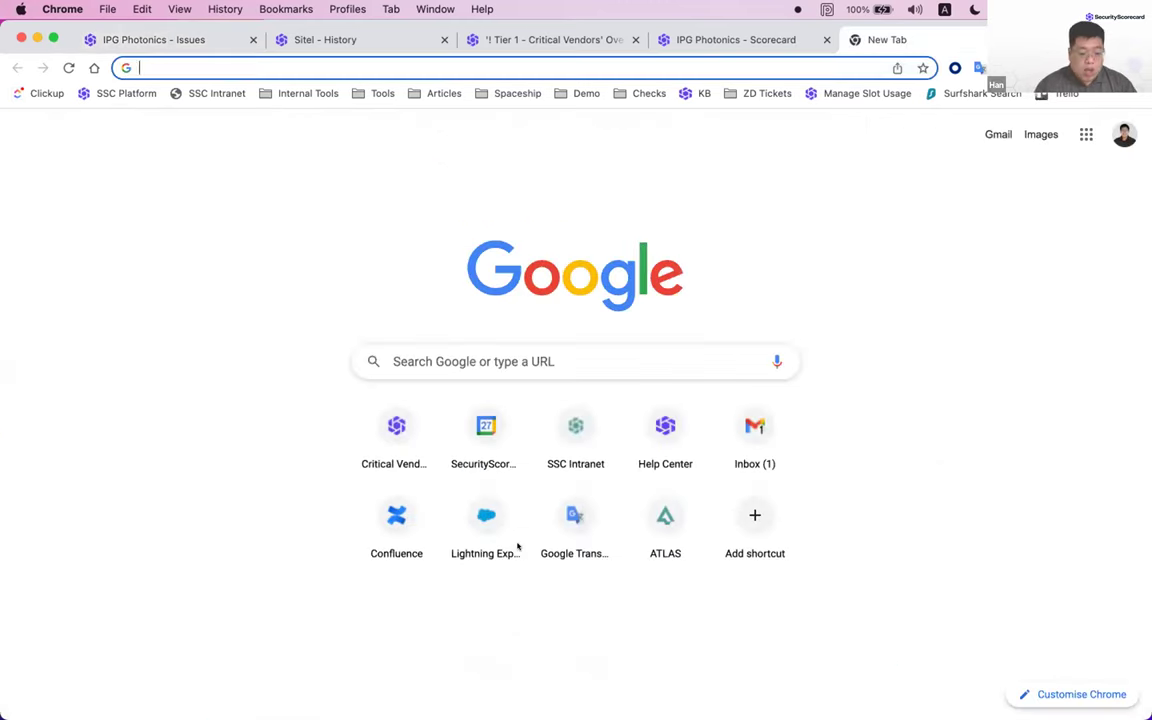
type("trus")
key("Return")
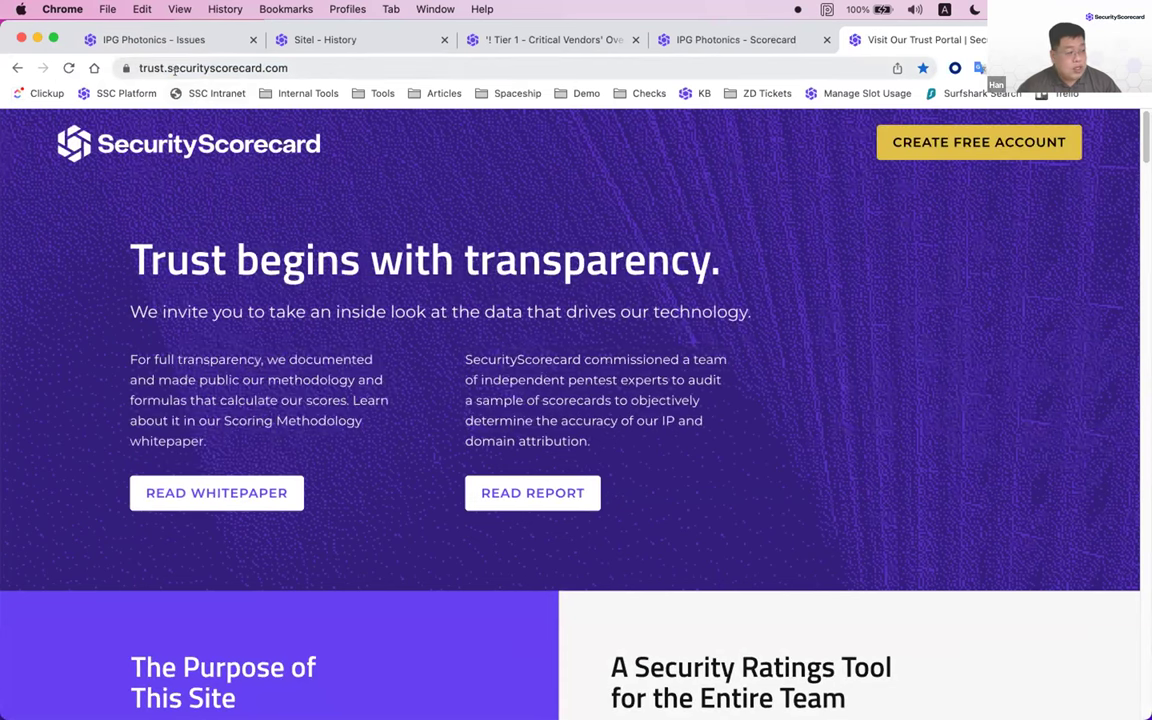
key("super+shift+b")
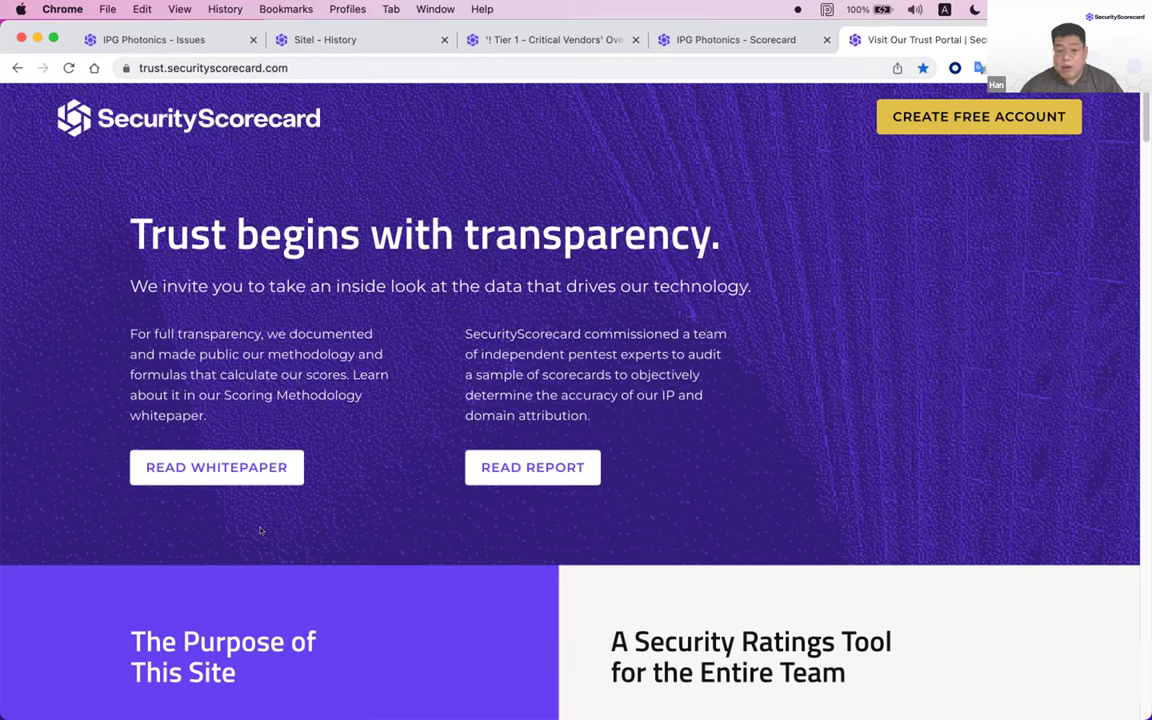
- Open the Scoring Methodology whitepaper and examine its issue type tables with severity, recommendation, frequency and age-out
left_click(241, 466)
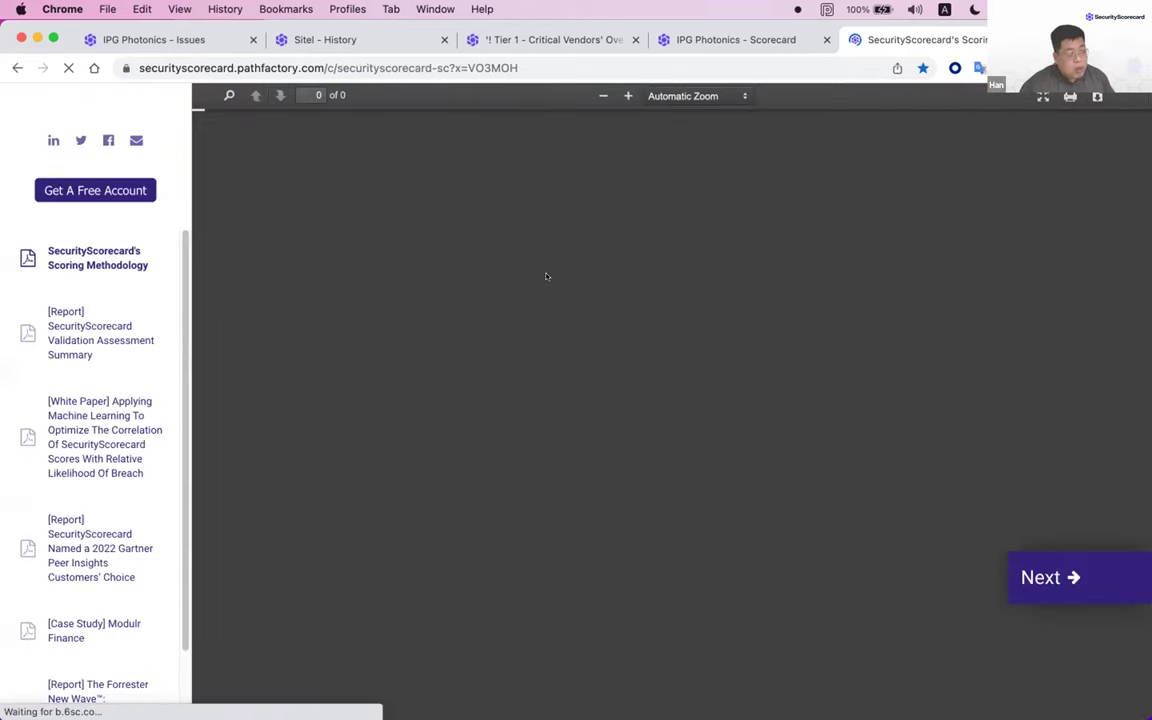
scroll(770, 330, "up", 3)
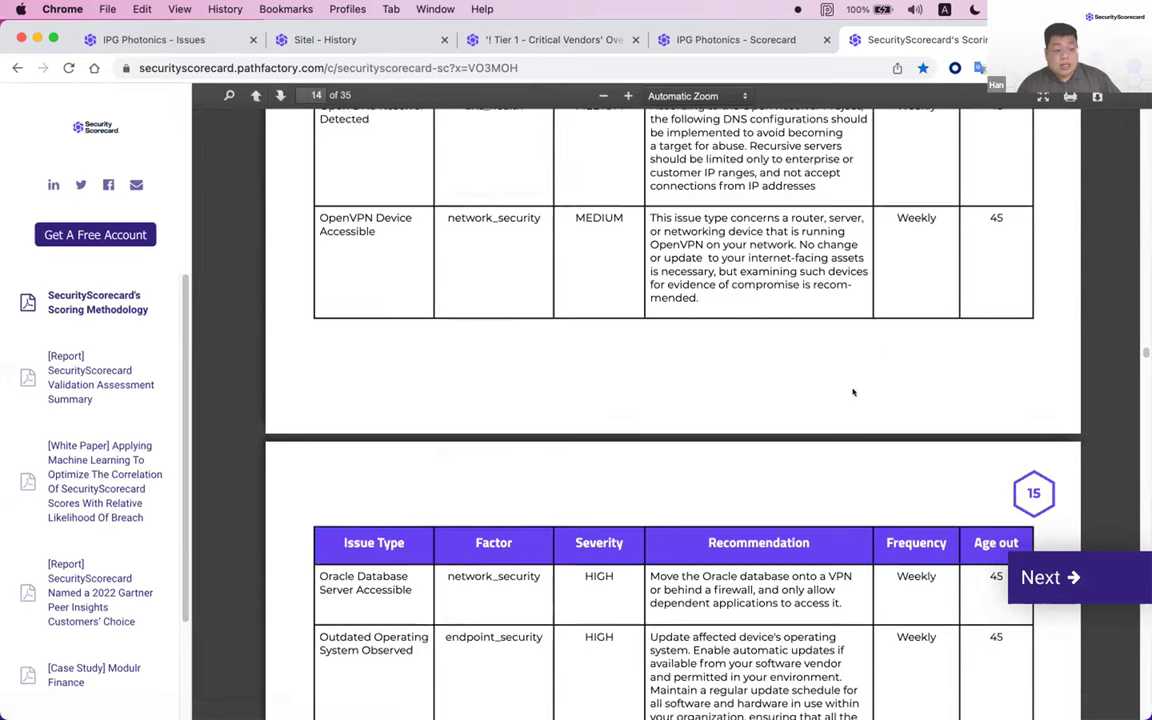
scroll(600, 400, "down", 2)
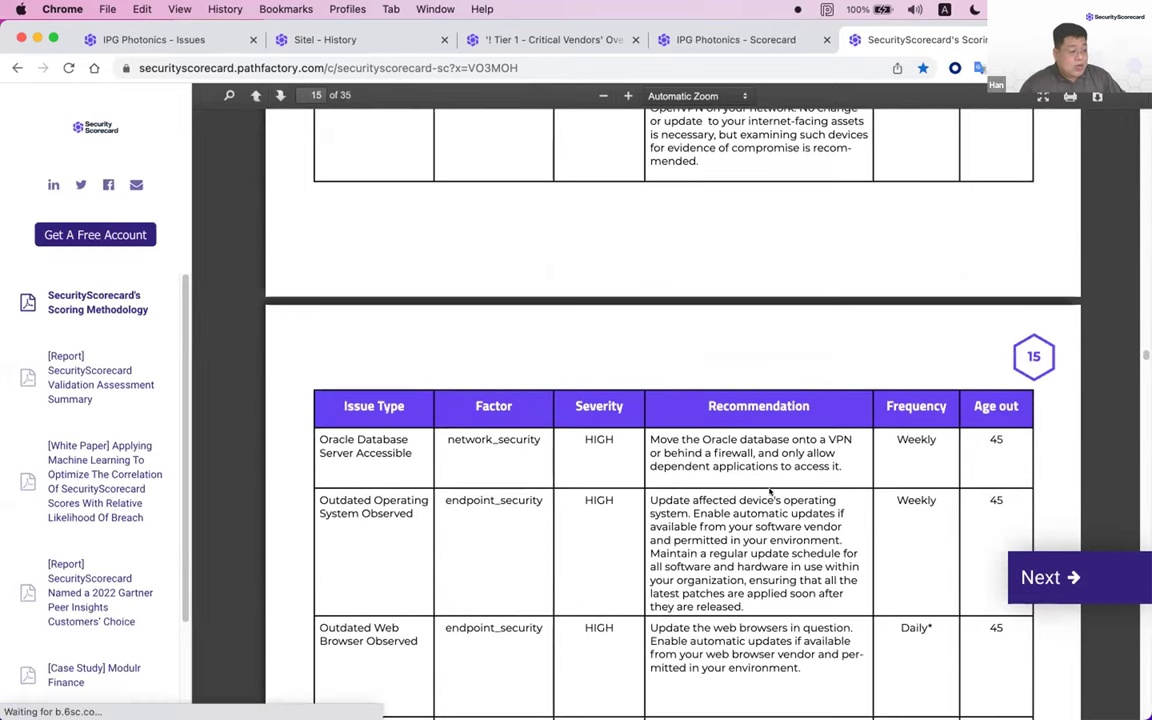
scroll(785, 505, "up", 20)
scroll(785, 505, "up", 20)
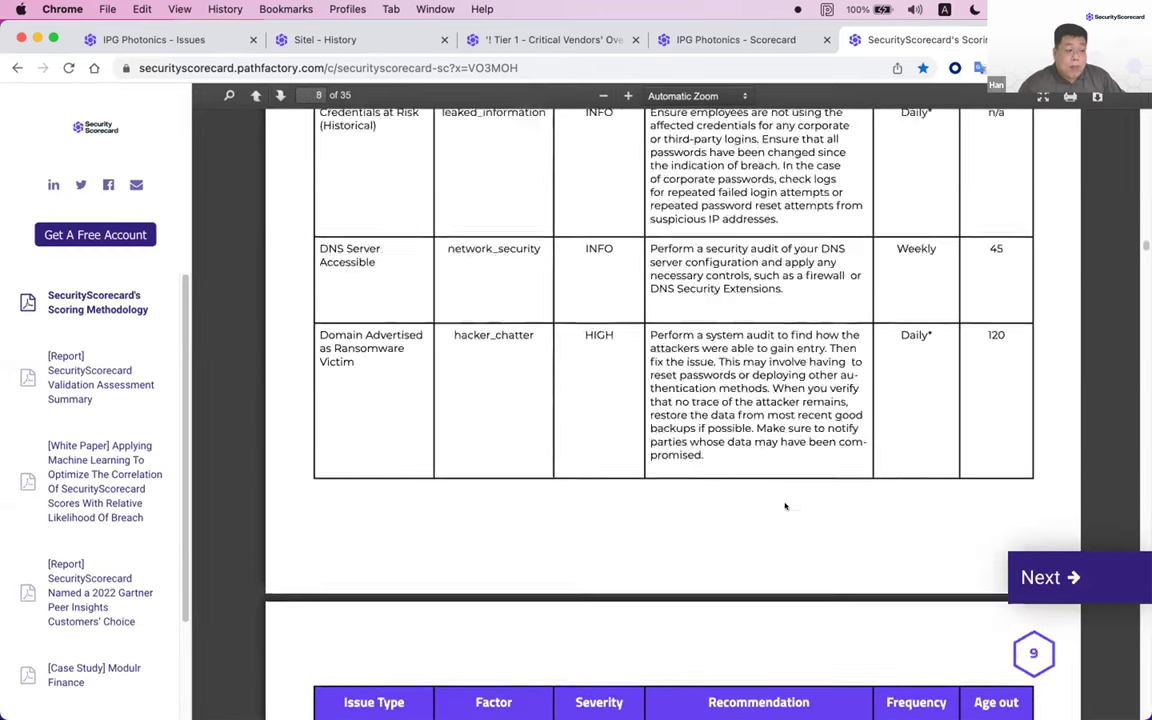
scroll(785, 503, "up", 3)
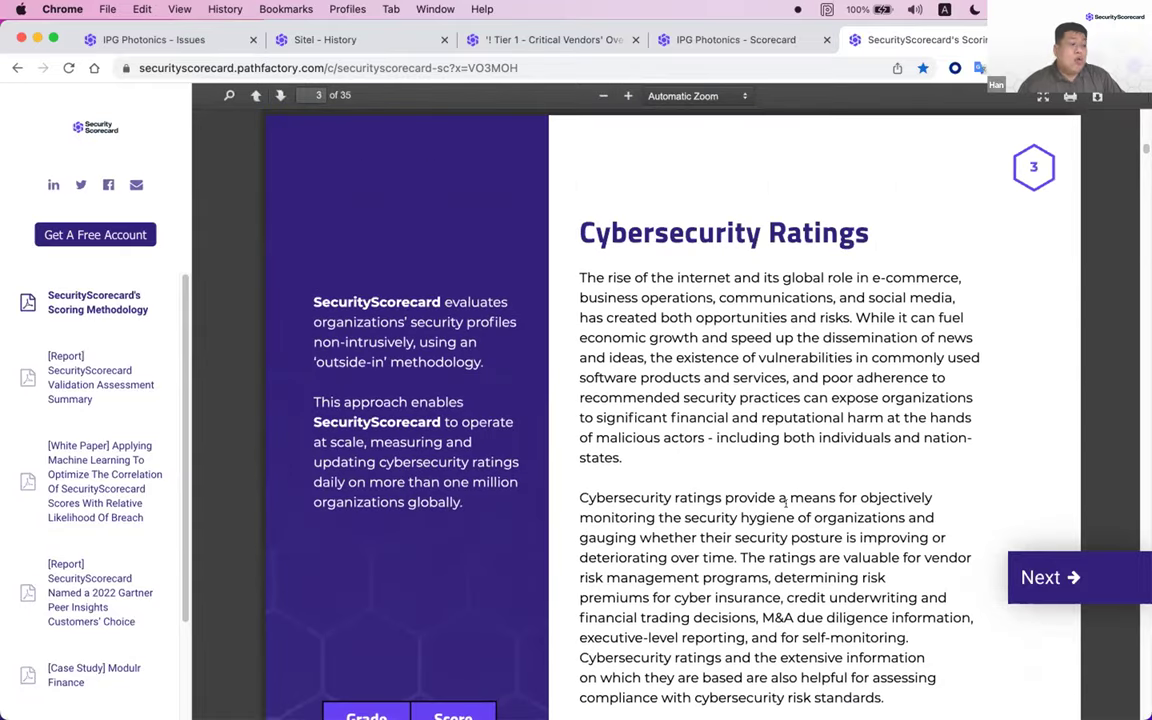
scroll(785, 505, "down", 12)
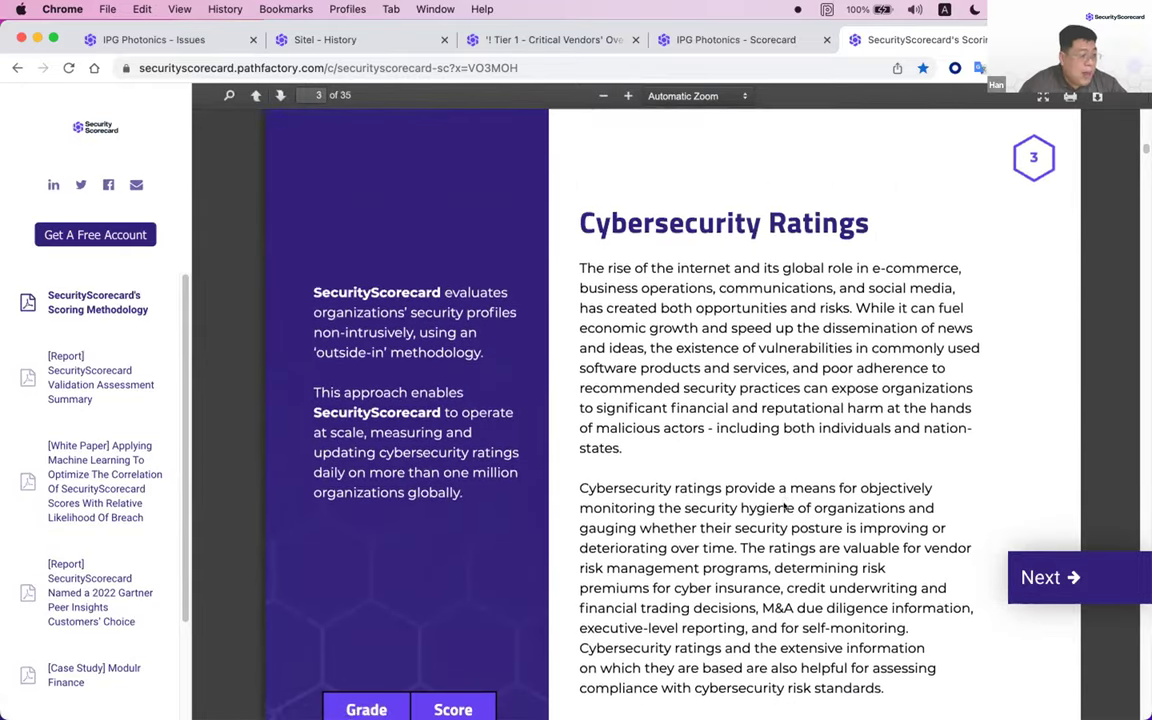
scroll(782, 504, "down", 20)
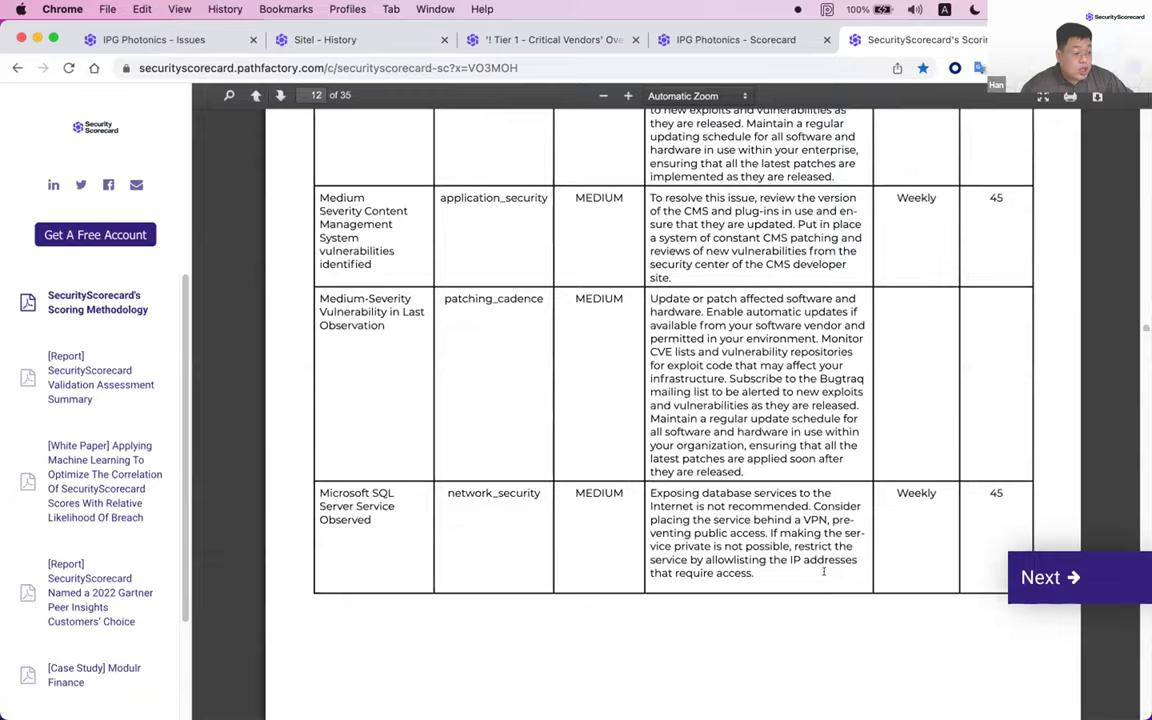
scroll(825, 571, "down", 20)
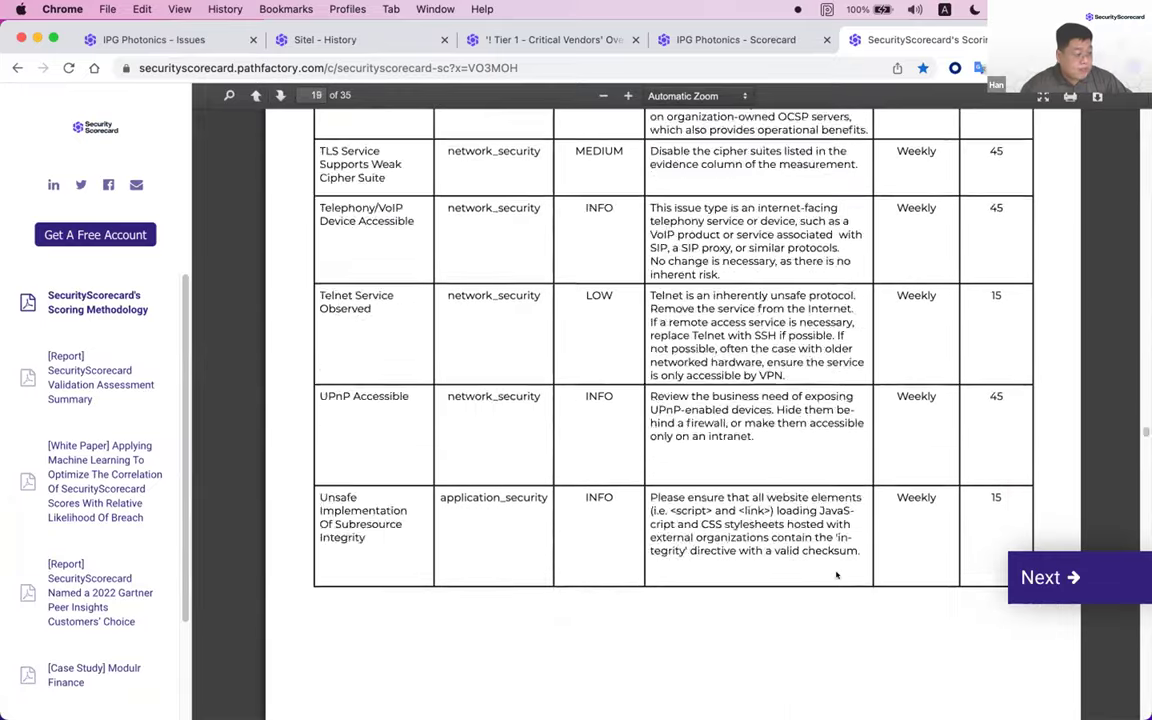
- Examine the whitepaper's scoring process, from signal collection and attribution through calibration to the total score calculation
scroll(837, 575, "up", 12)
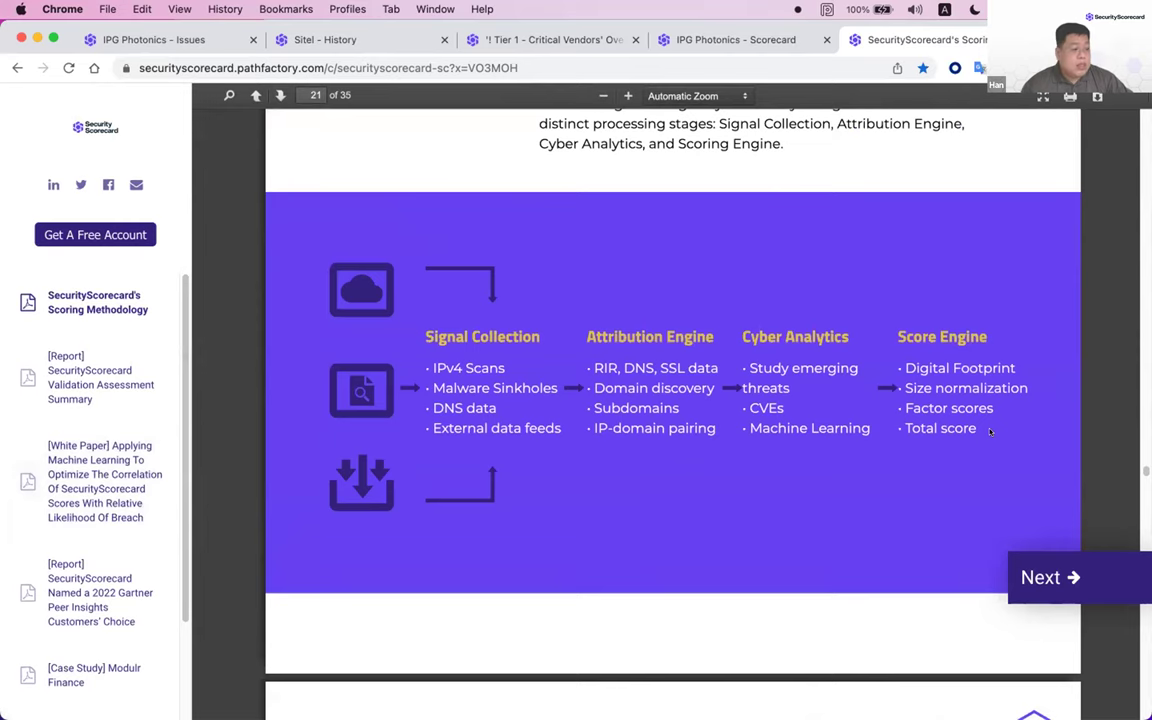
scroll(899, 443, "down", 5)
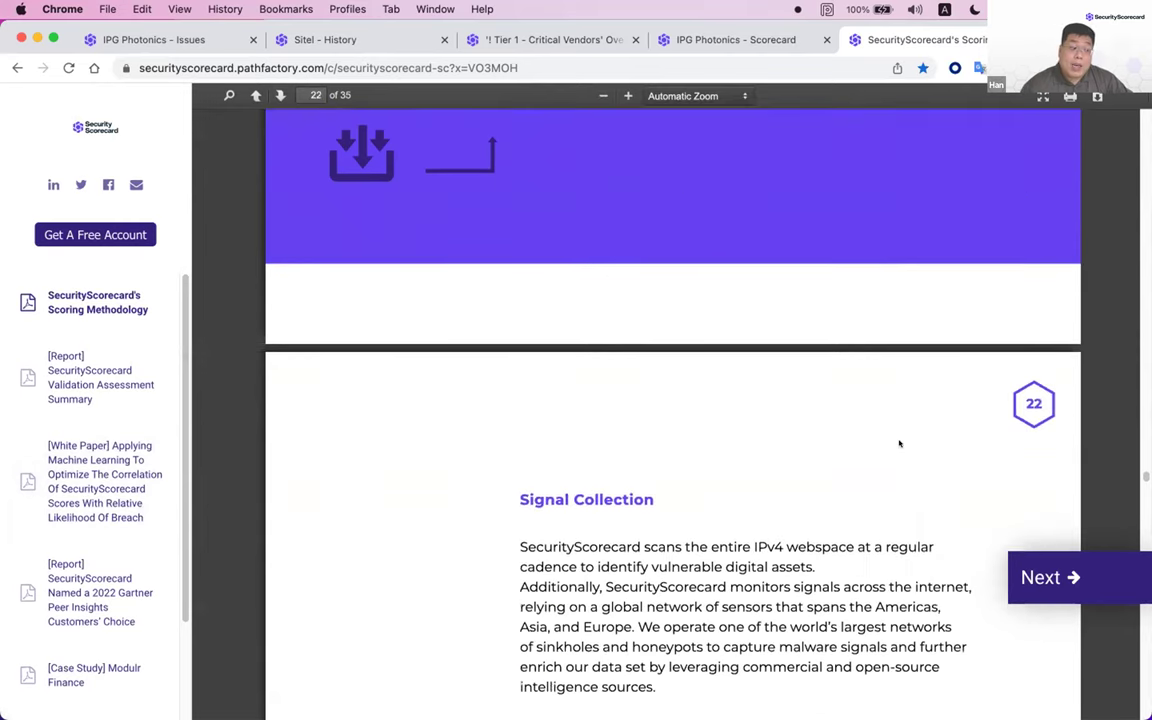
scroll(899, 443, "up", 1)
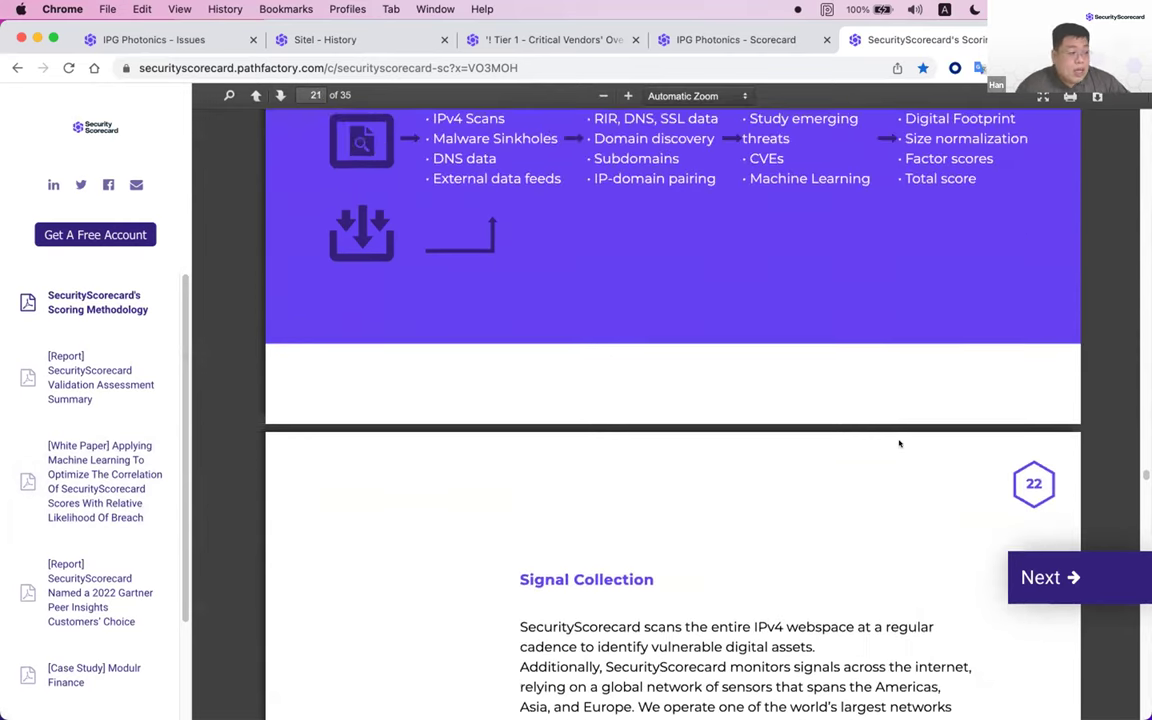
scroll(899, 443, "up", 1)
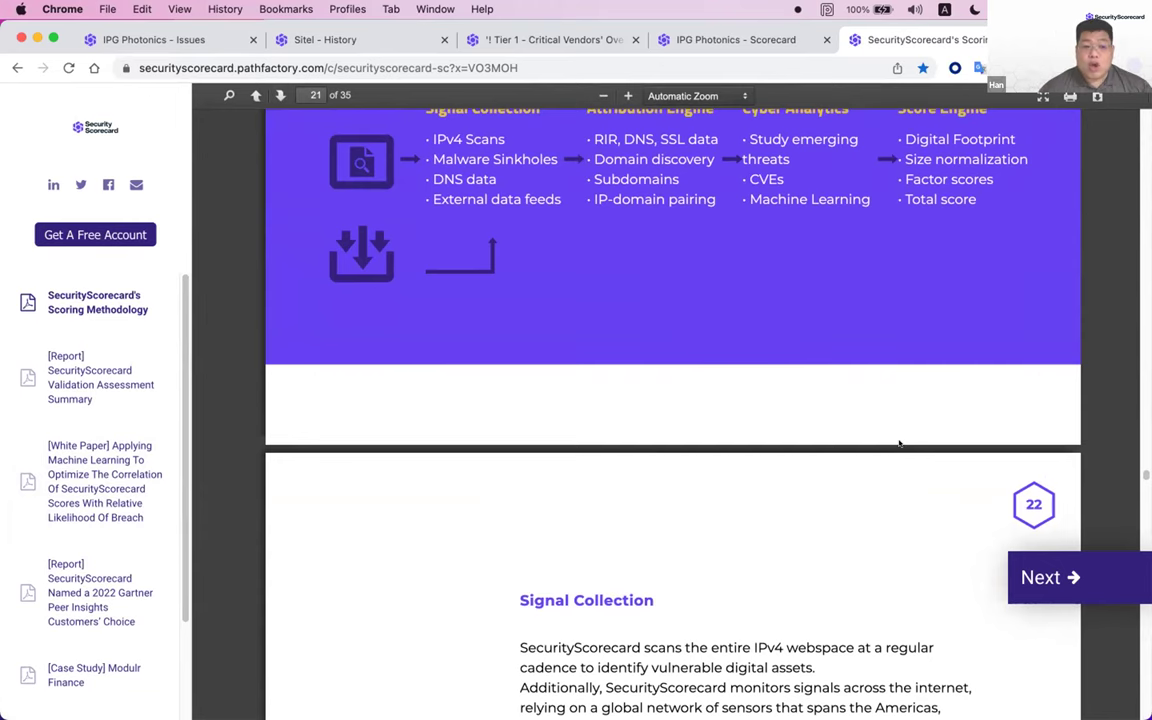
scroll(776, 538, "down", 8)
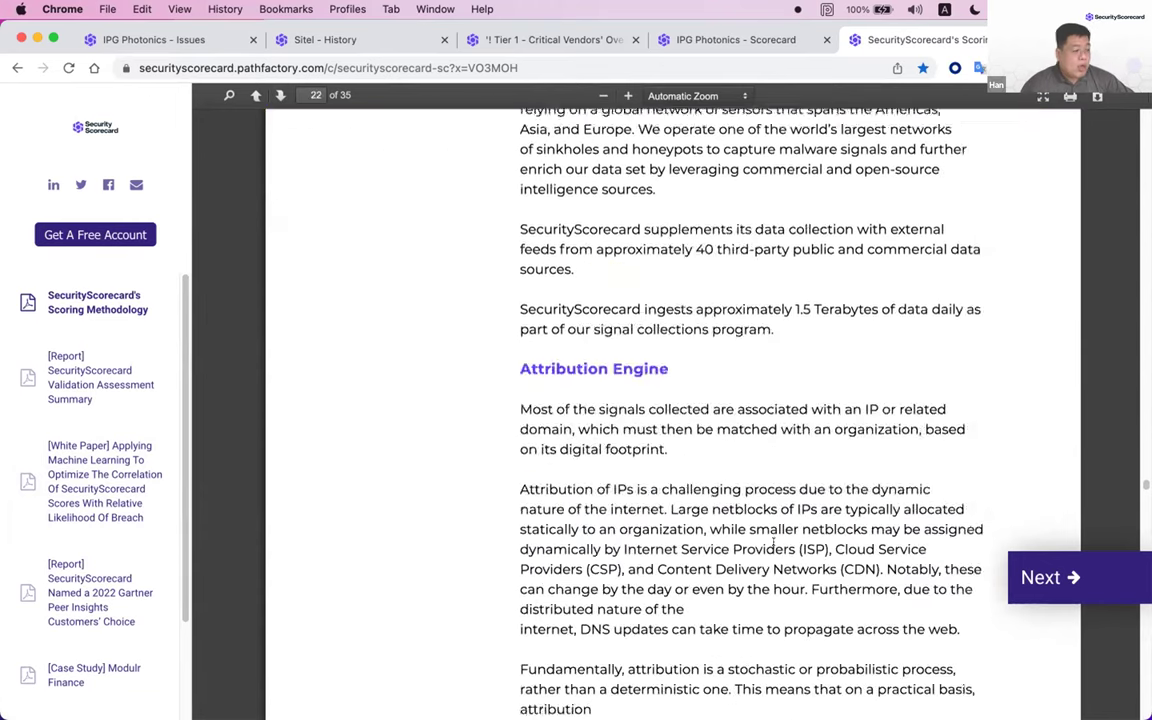
scroll(773, 541, "down", 20)
scroll(776, 544, "down", 20)
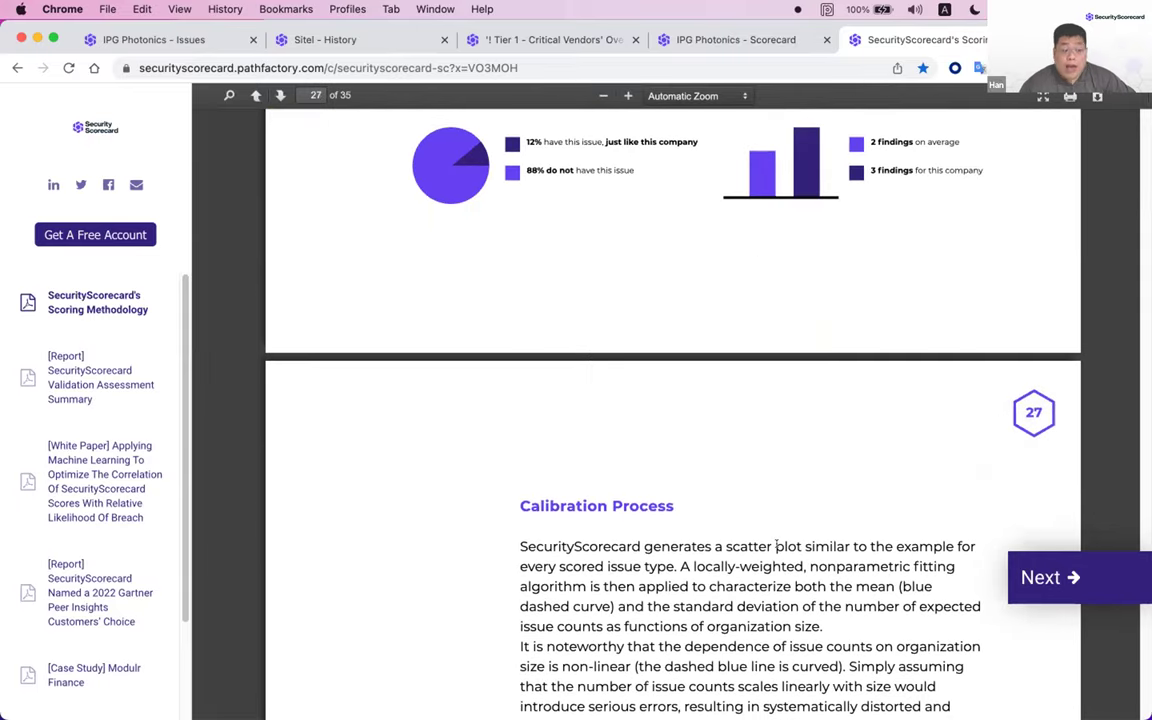
scroll(776, 545, "down", 20)
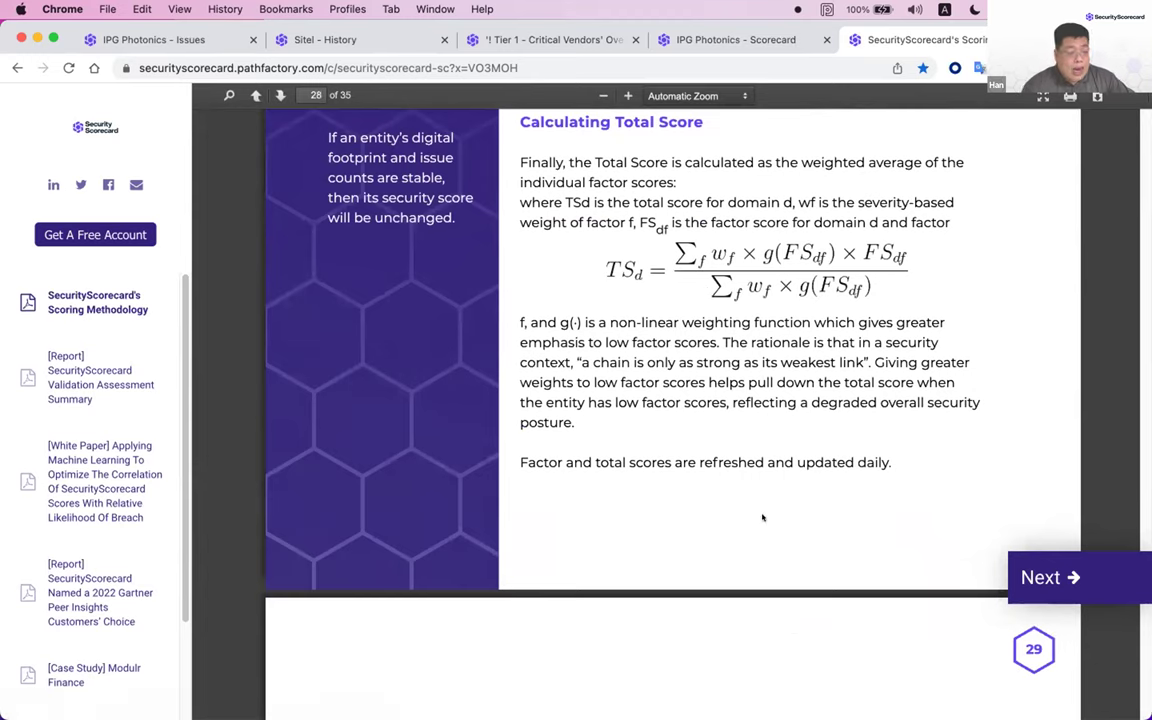
- Return to the trust portal page and highlight the companies rated figure in the Data Collection section
left_click(17, 67)
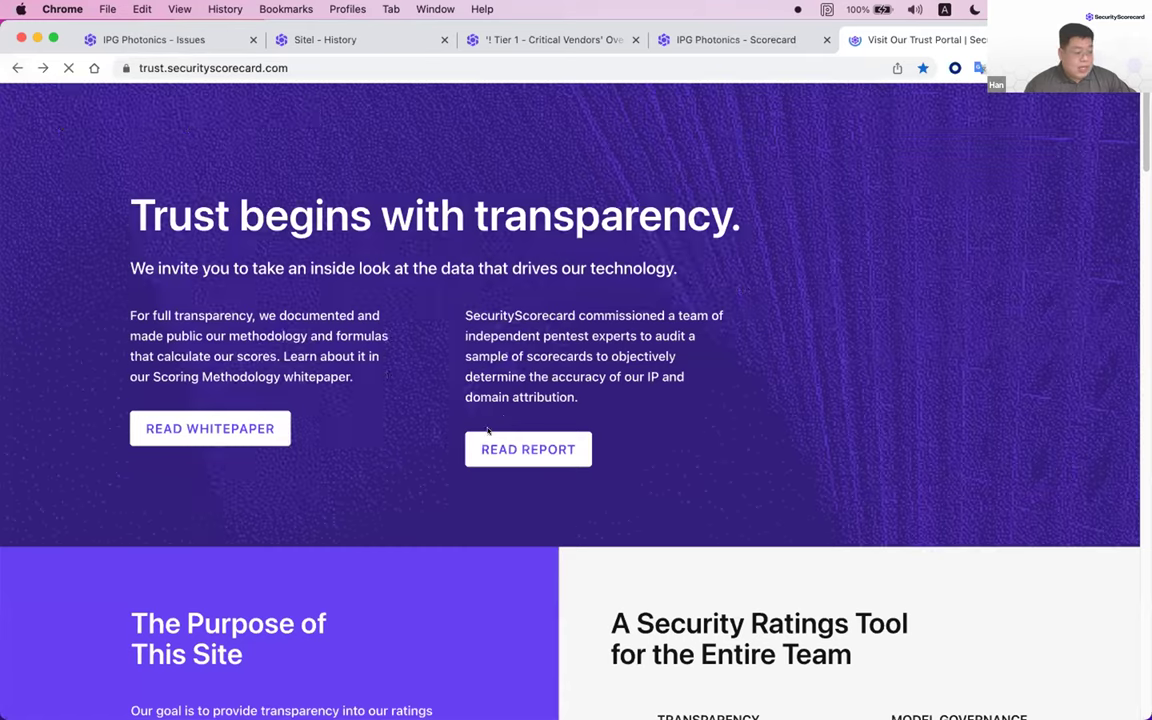
scroll(657, 575, "down", 15)
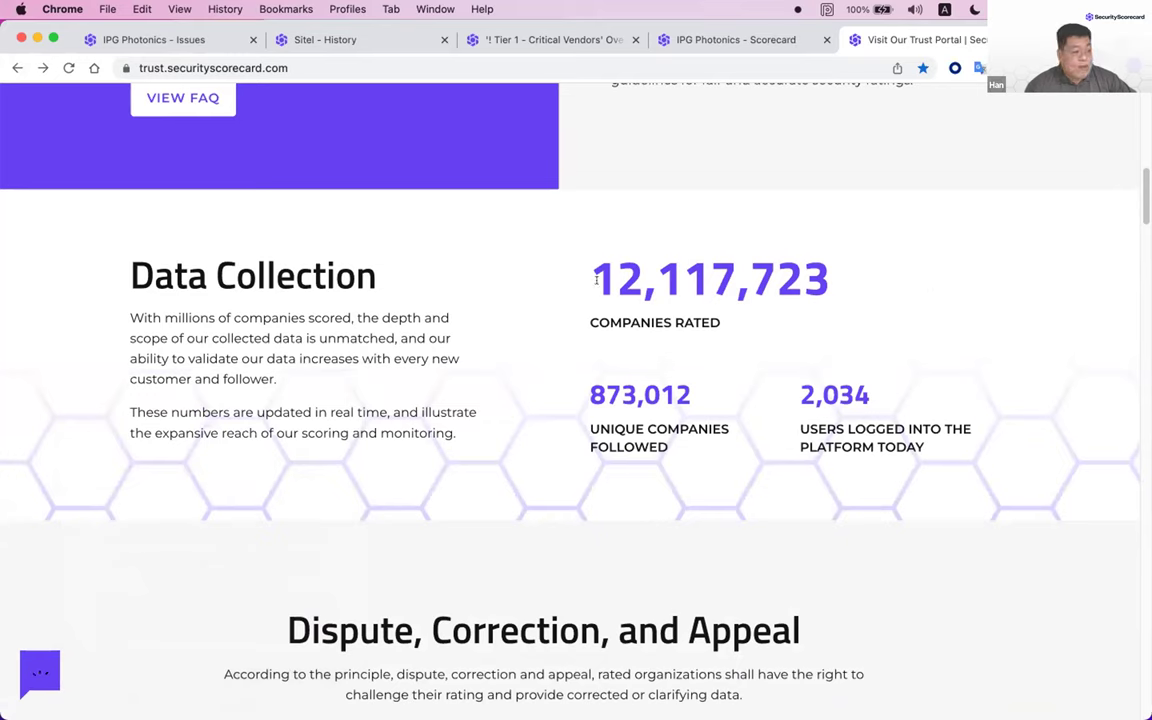
left_click_drag(596, 280, 737, 323)
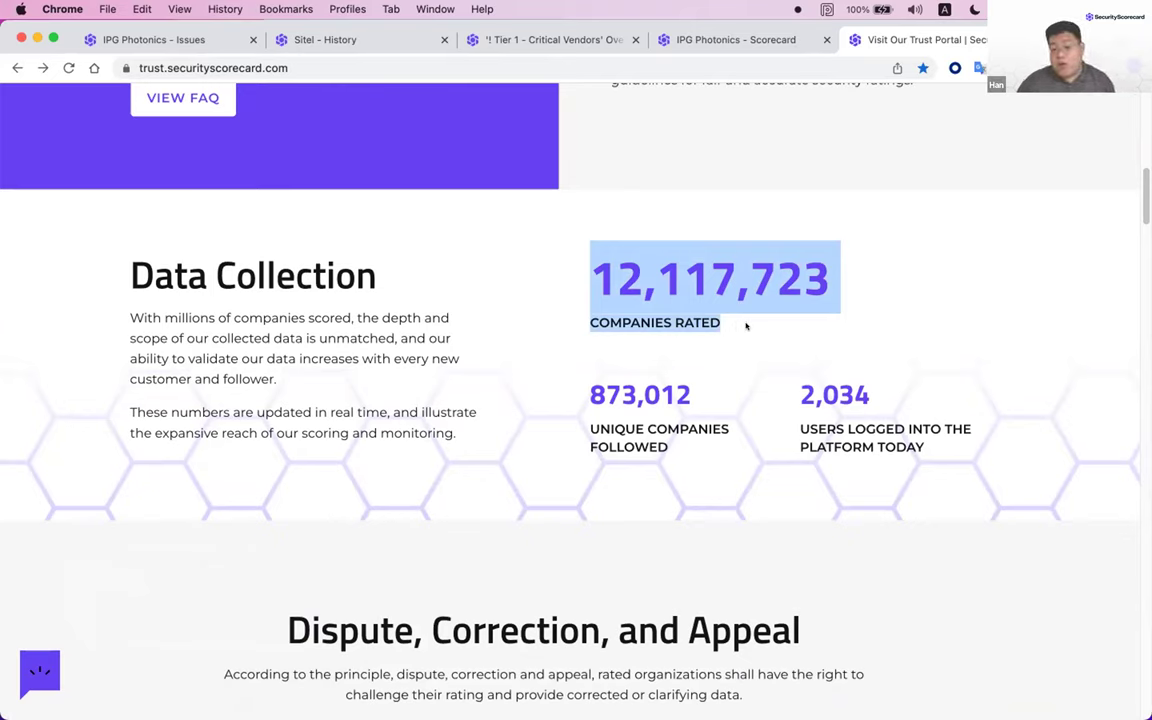
- Examine the three dispute, correction and appeal resolution types and the Refute Rate and Refute Response Time charts
scroll(746, 326, "down", 5)
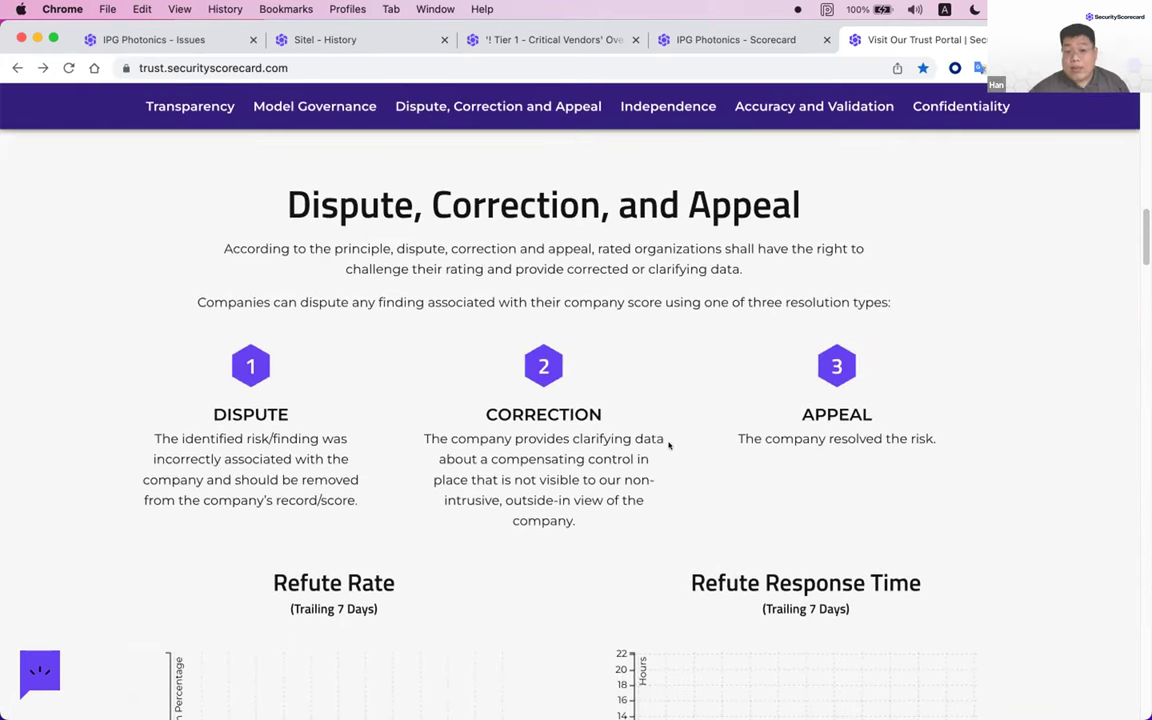
scroll(595, 410, "down", 2)
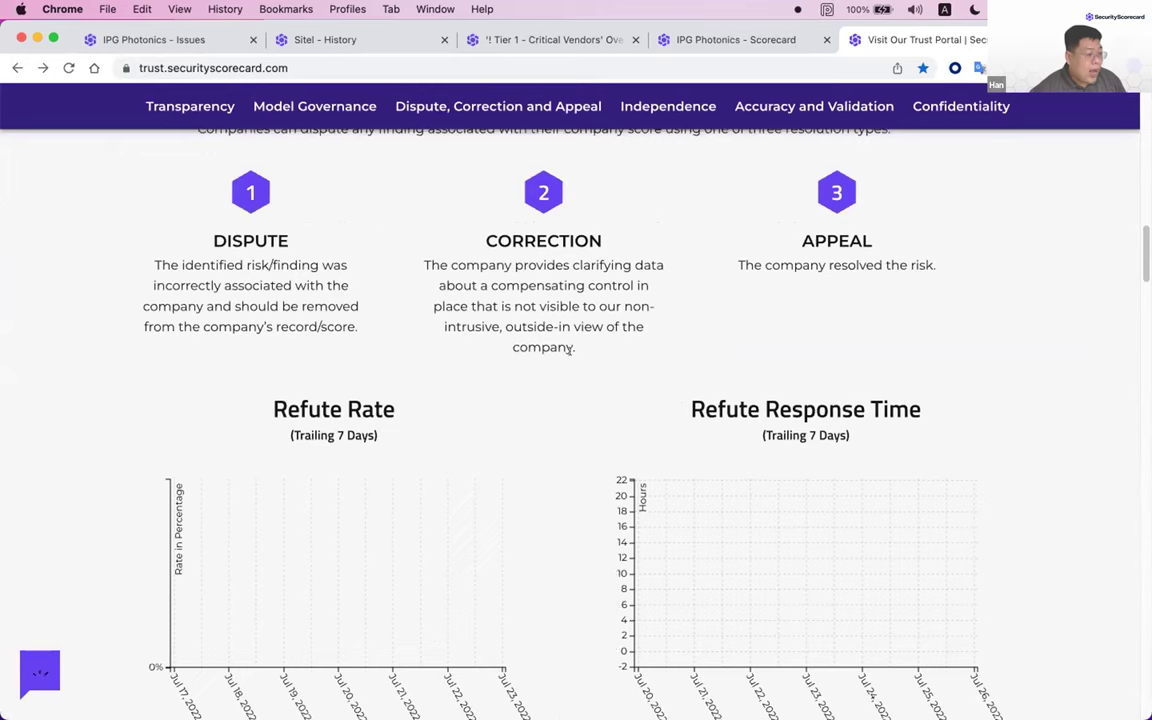
scroll(570, 357, "down", 2)
mouse_move(475, 459)
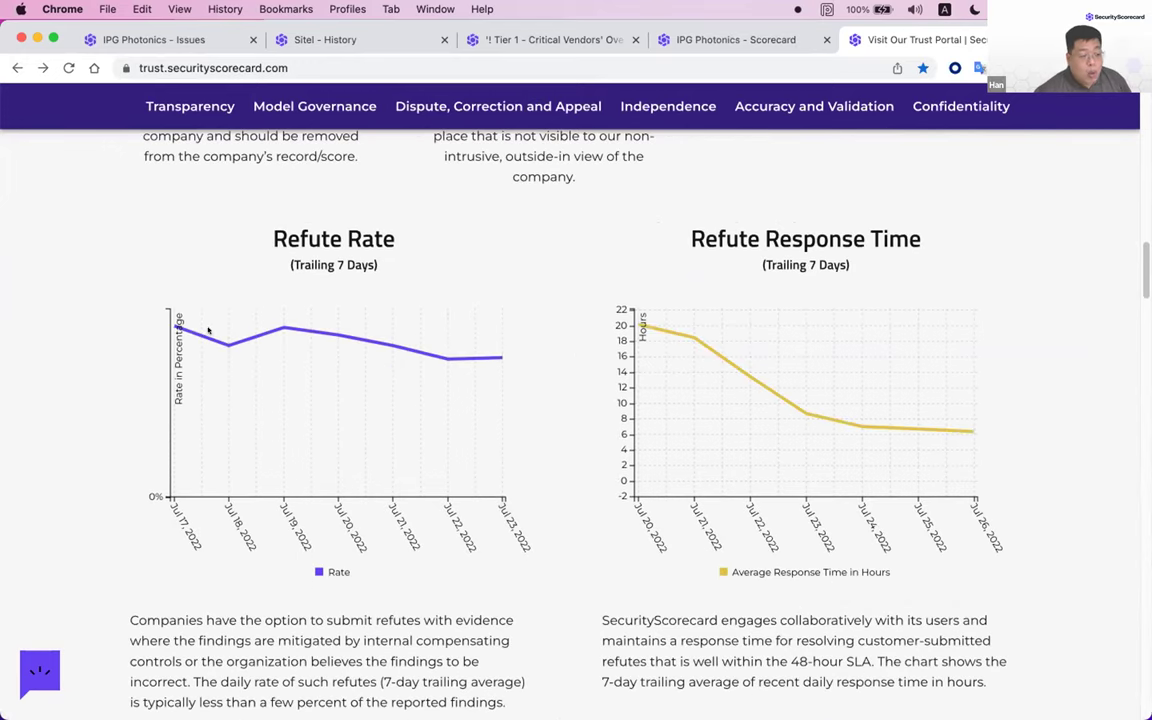
mouse_move(456, 366)
mouse_move(489, 353)
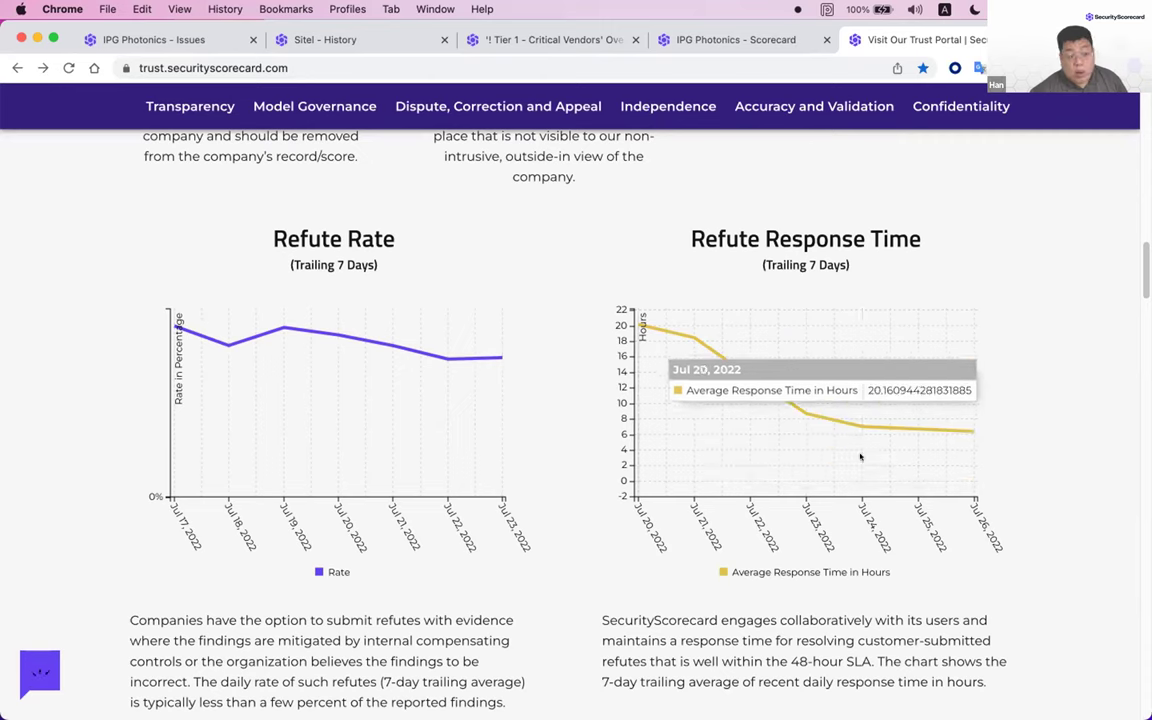
- Review the Flaw vs. Digital Footprint chart, the Accuracy & Validation misattribution charts and the scoring methodology deep dive
scroll(553, 494, "down", 5)
scroll(553, 494, "down", 20)
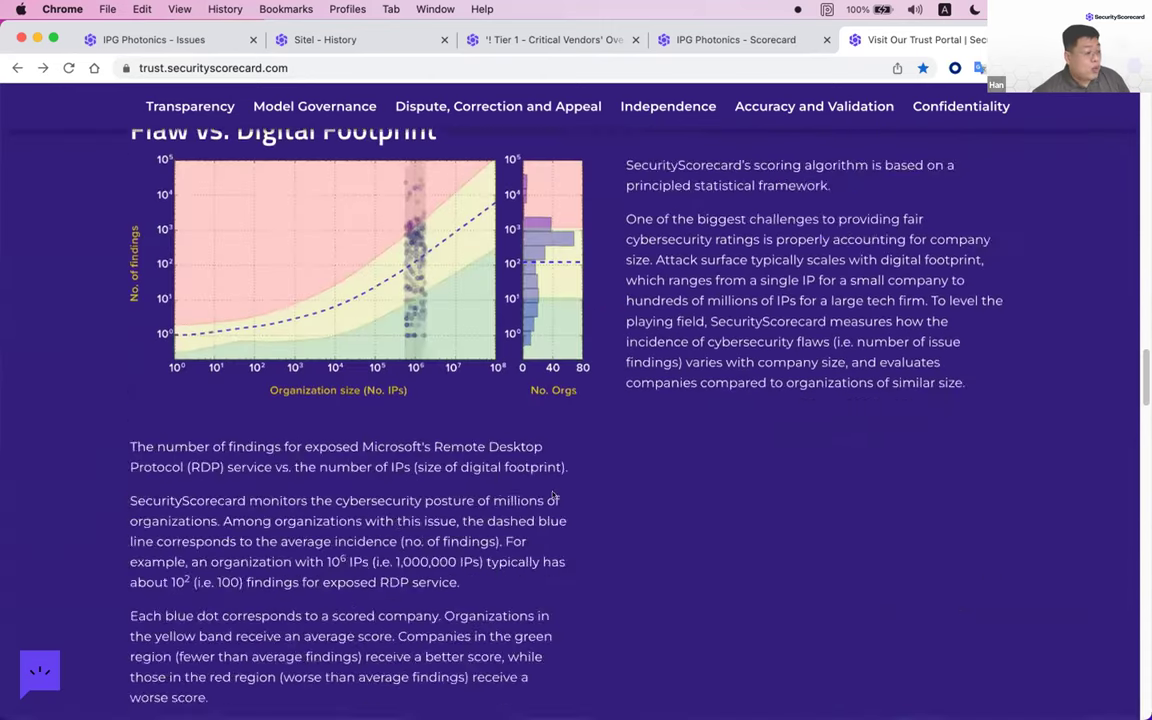
scroll(552, 494, "up", 9)
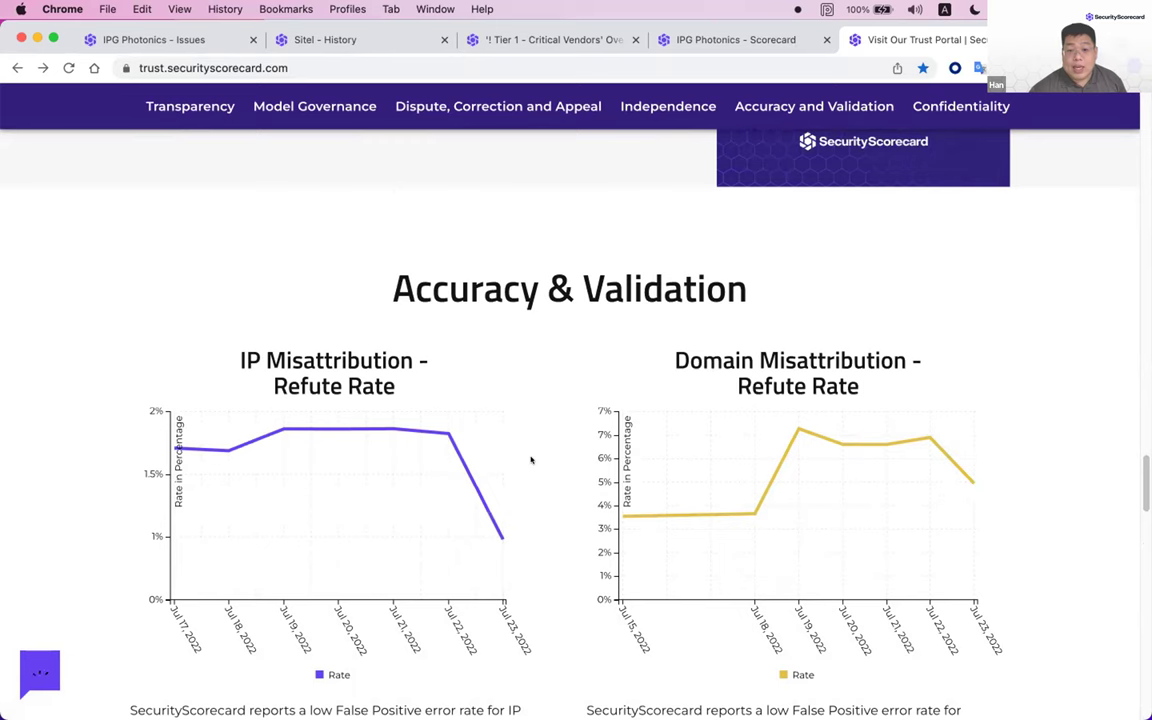
scroll(531, 460, "up", 18)
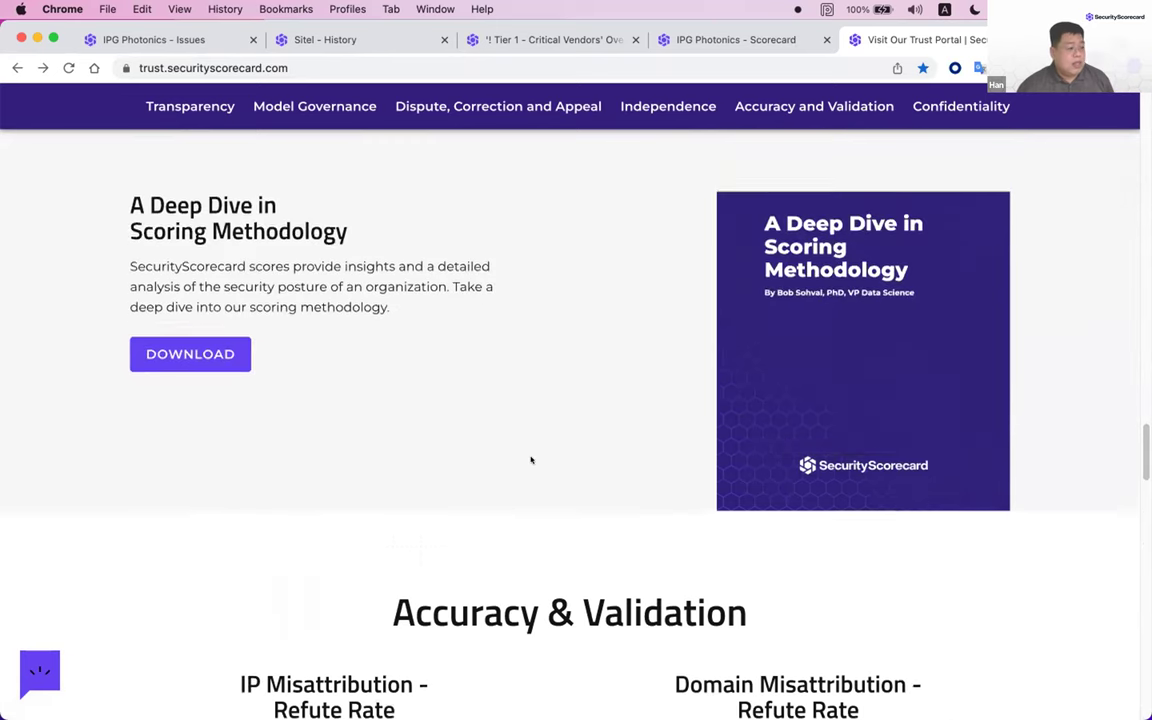
scroll(531, 460, "up", 6)
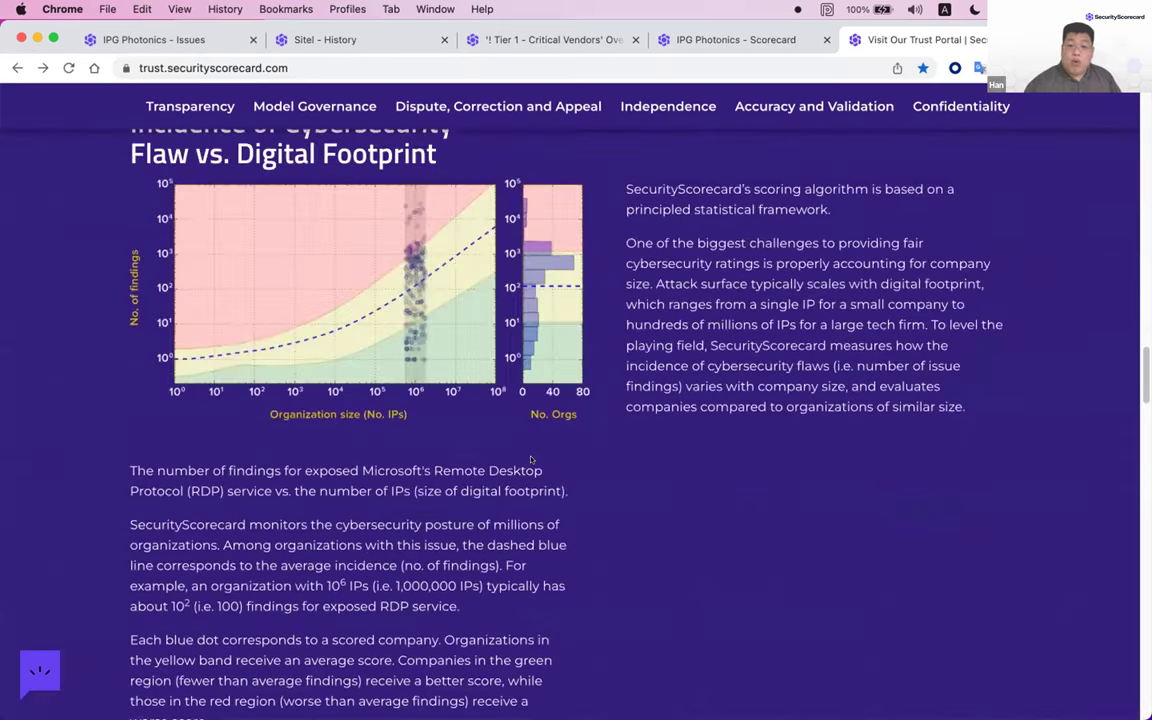
- Highlight the weekly figures for the number of security issues discovered in the Transparency section
scroll(531, 459, "up", 5)
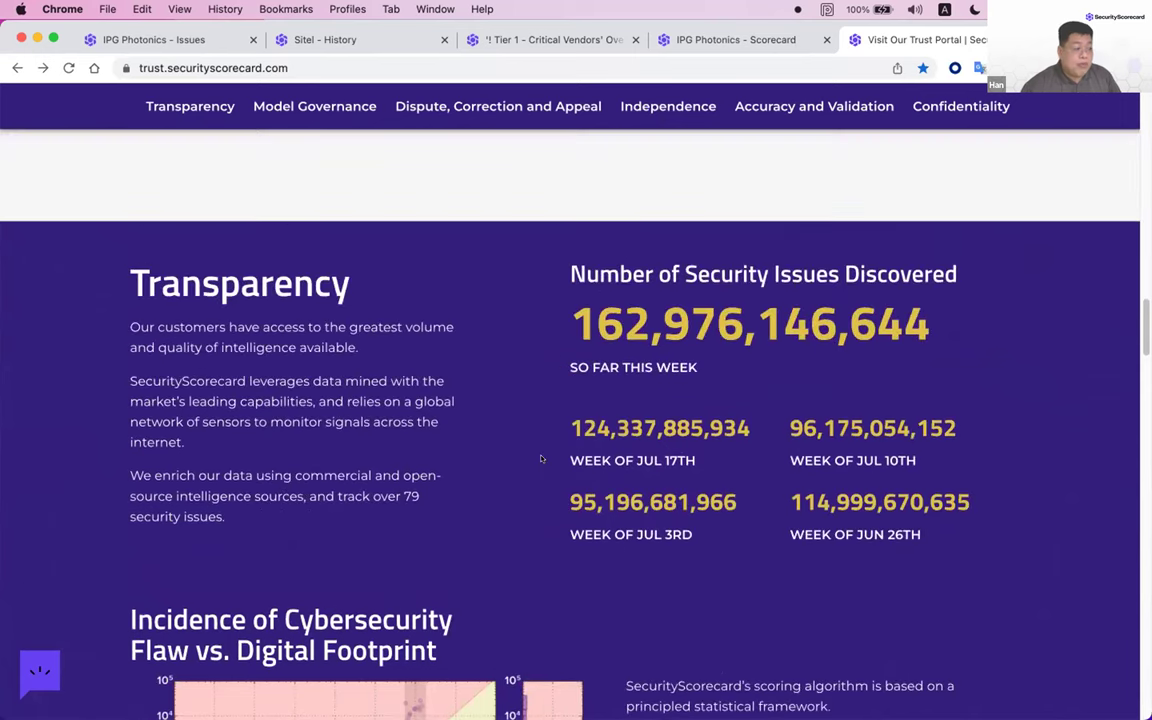
scroll(541, 458, "up", 1)
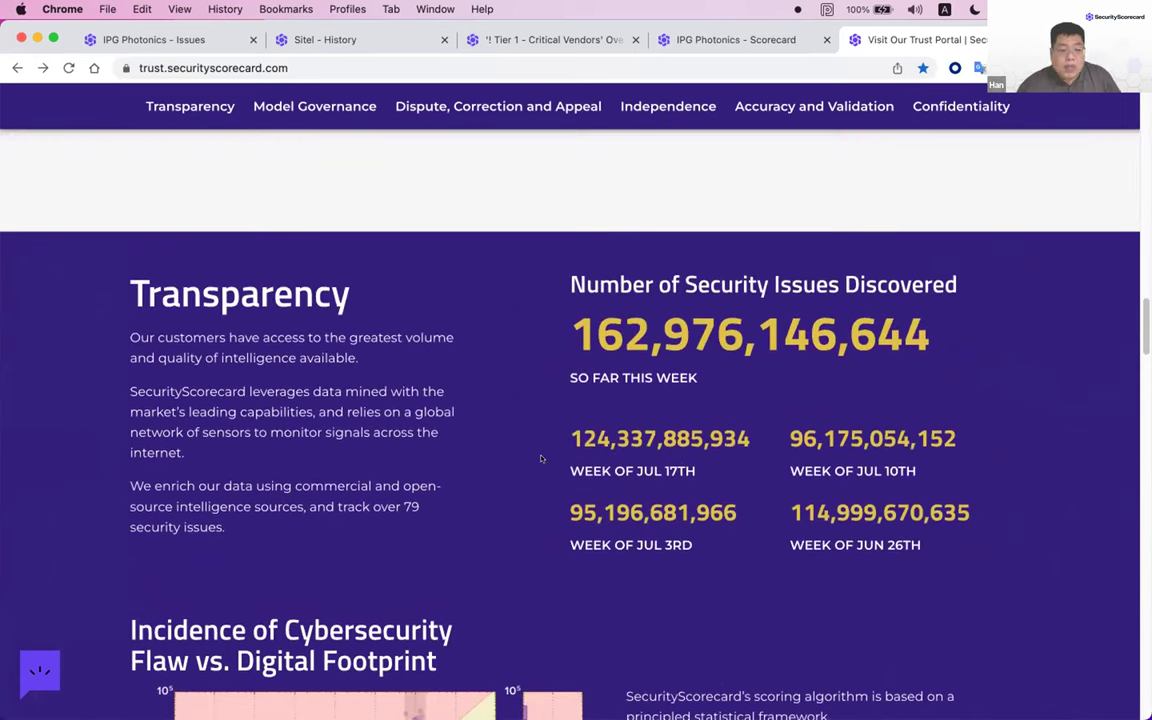
left_click_drag(541, 458, 910, 354)
left_click(910, 354)
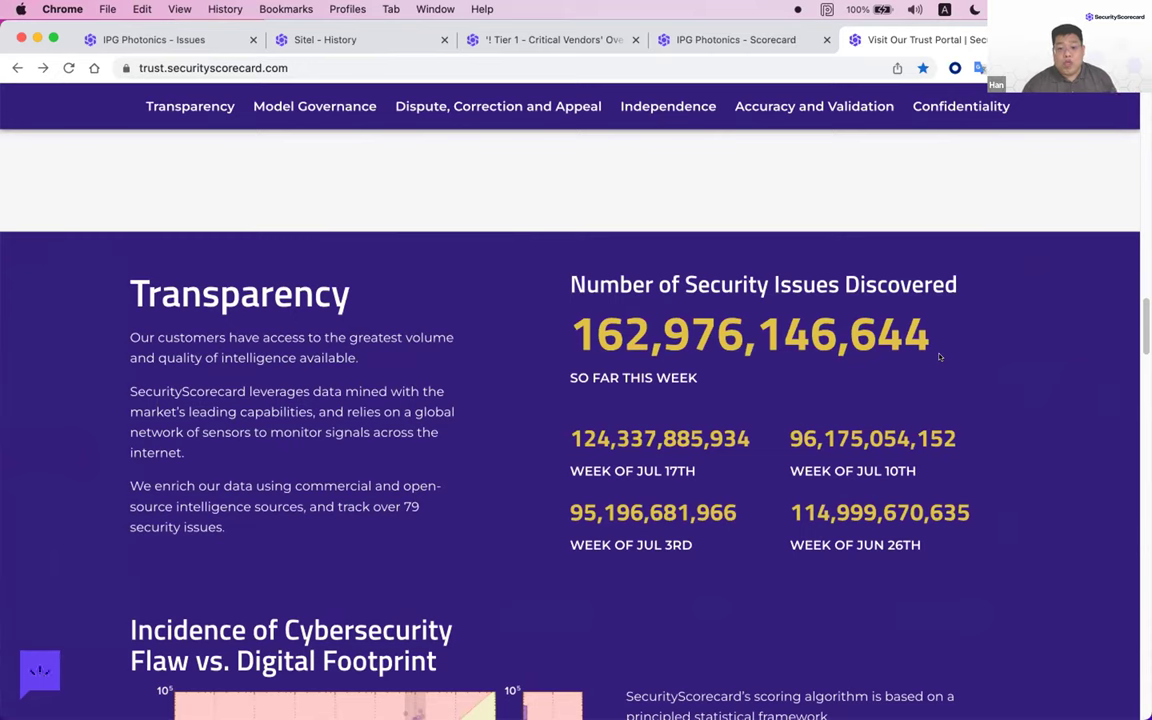
left_click_drag(535, 306, 949, 563)
key("super+c")
left_click(975, 609)
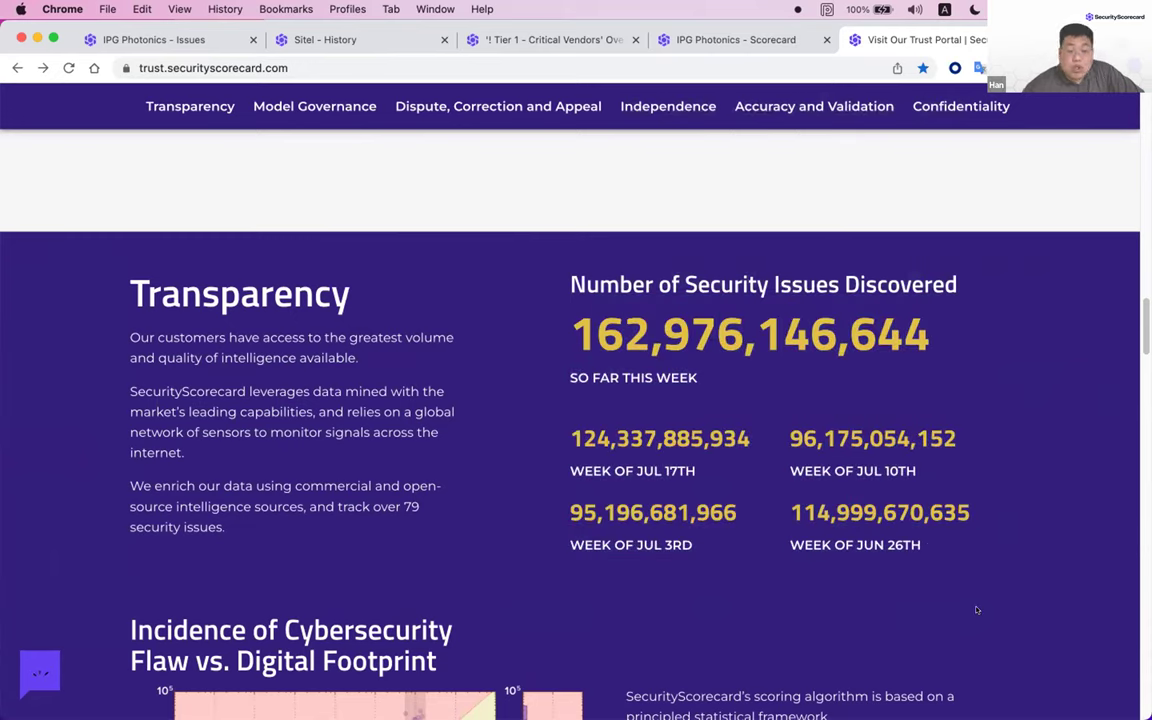
left_click_drag(935, 336, 545, 327)
left_click(558, 330)
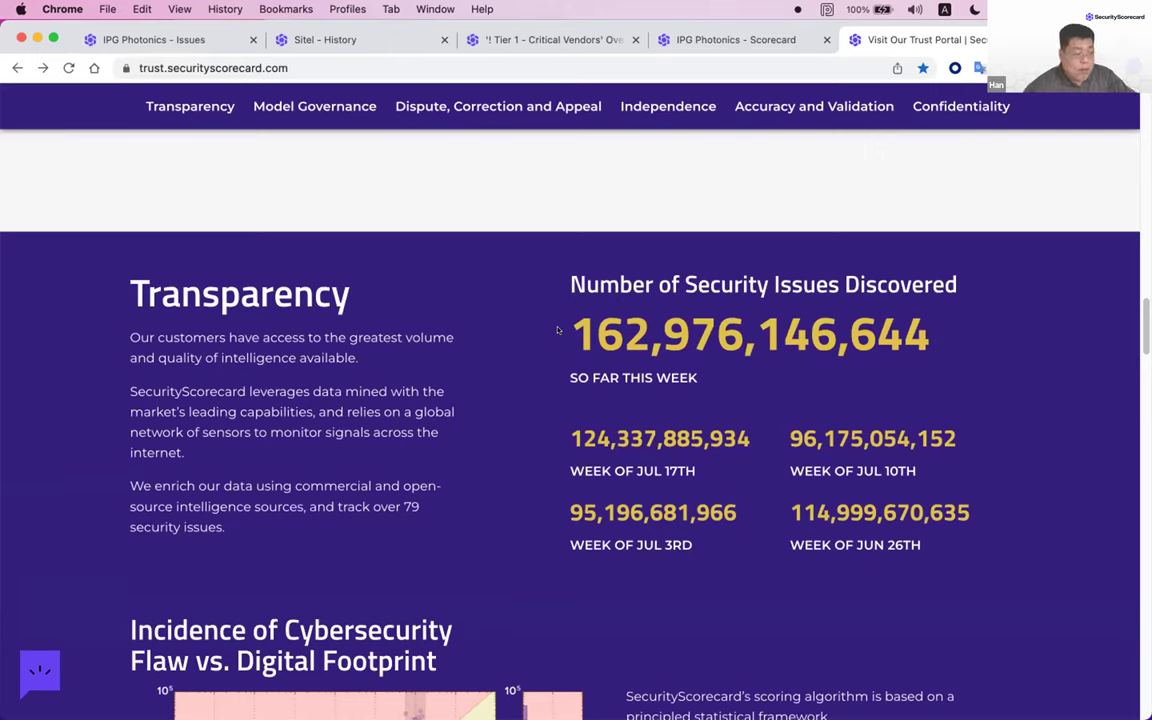
left_click_drag(556, 329, 843, 440)
left_click(888, 457)
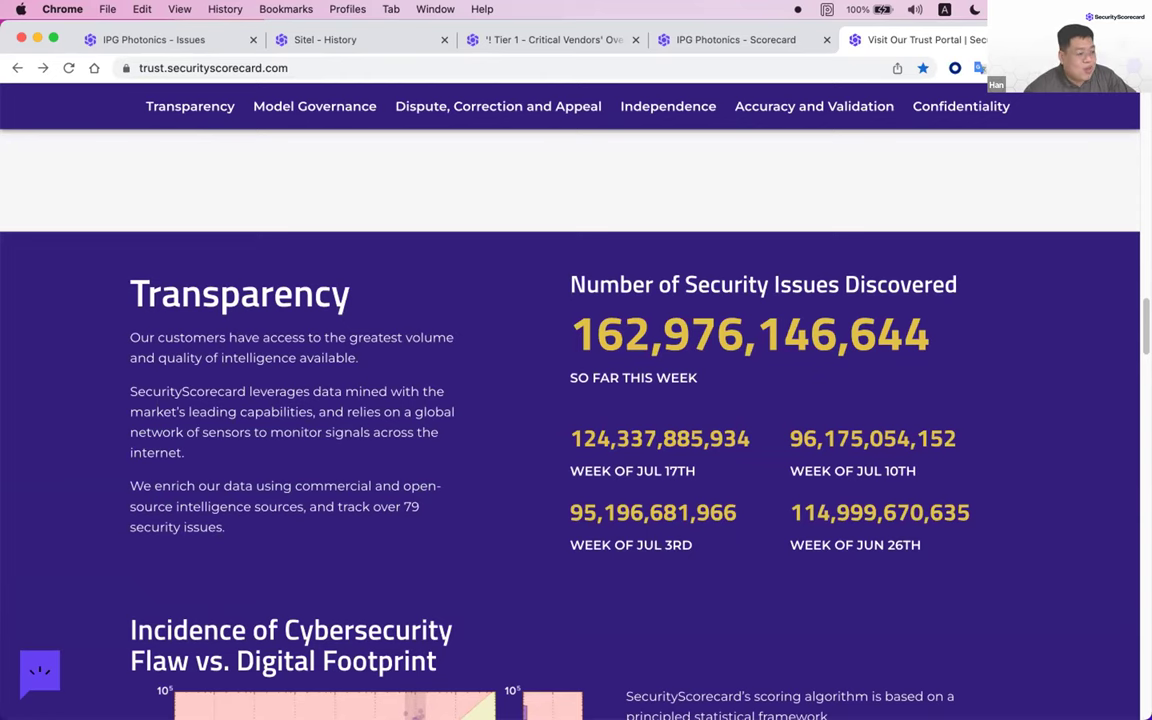
- Close the trust portal page and look over the open issues list on IPG Photonics' scorecard
key("super+w")
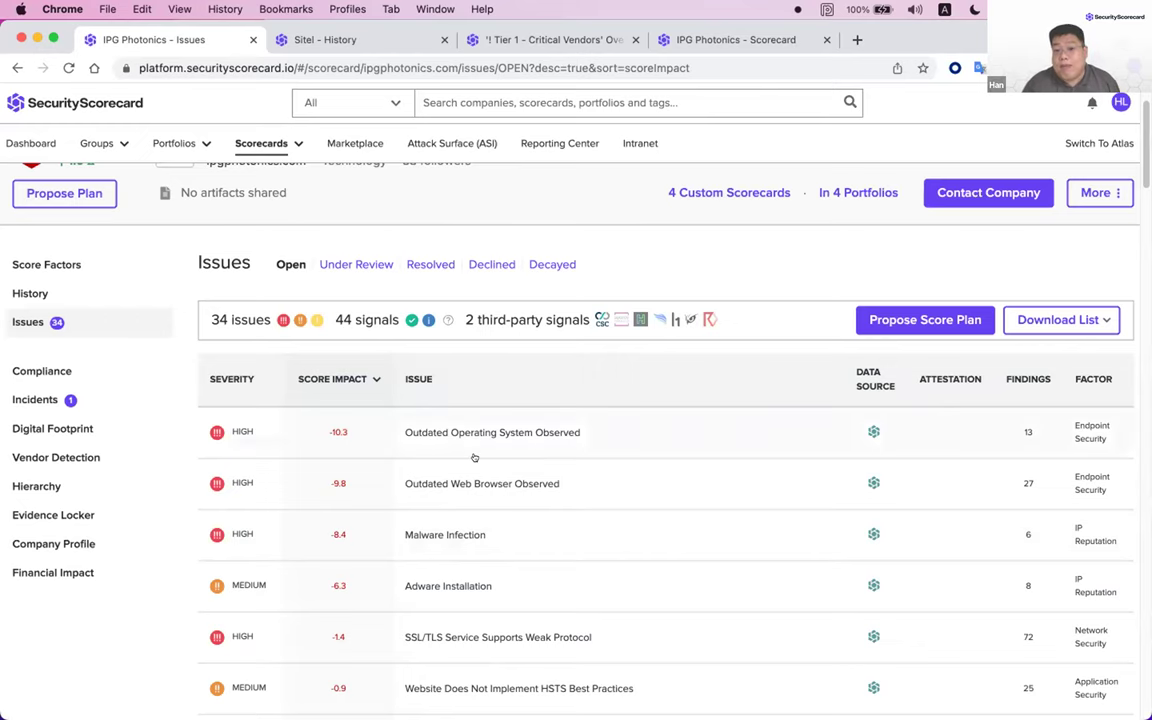
scroll(130, 230, "up", 2)
scroll(137, 270, "down", 3)
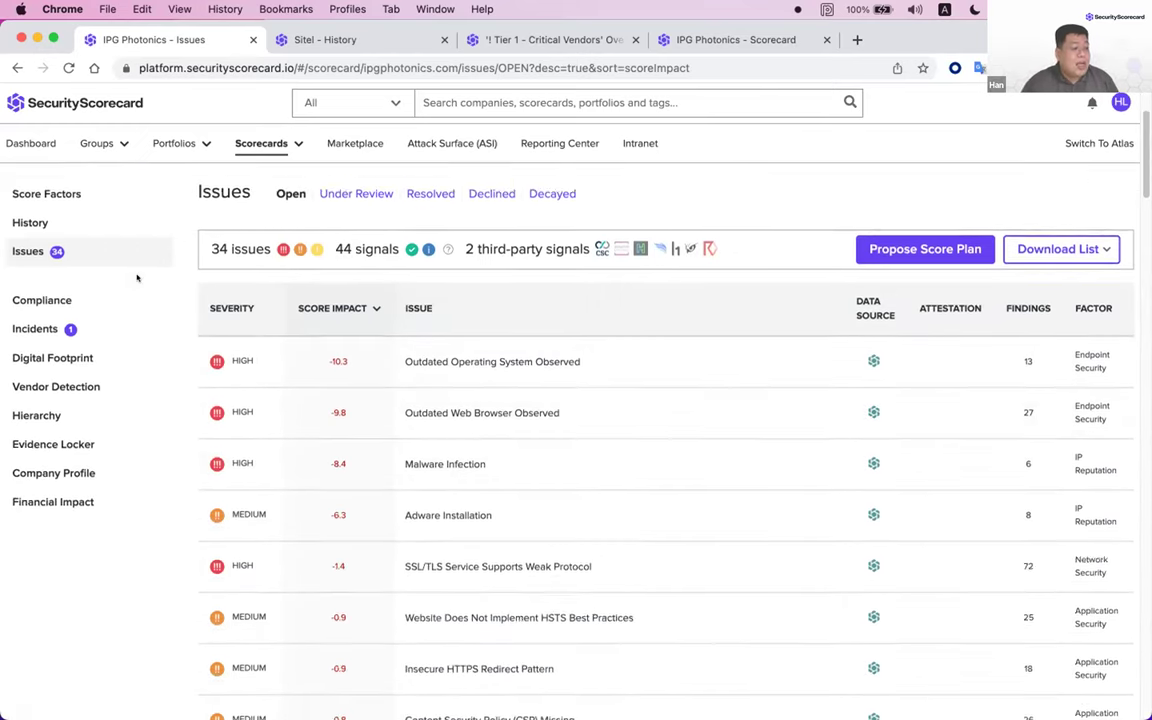
scroll(137, 278, "down", 1)
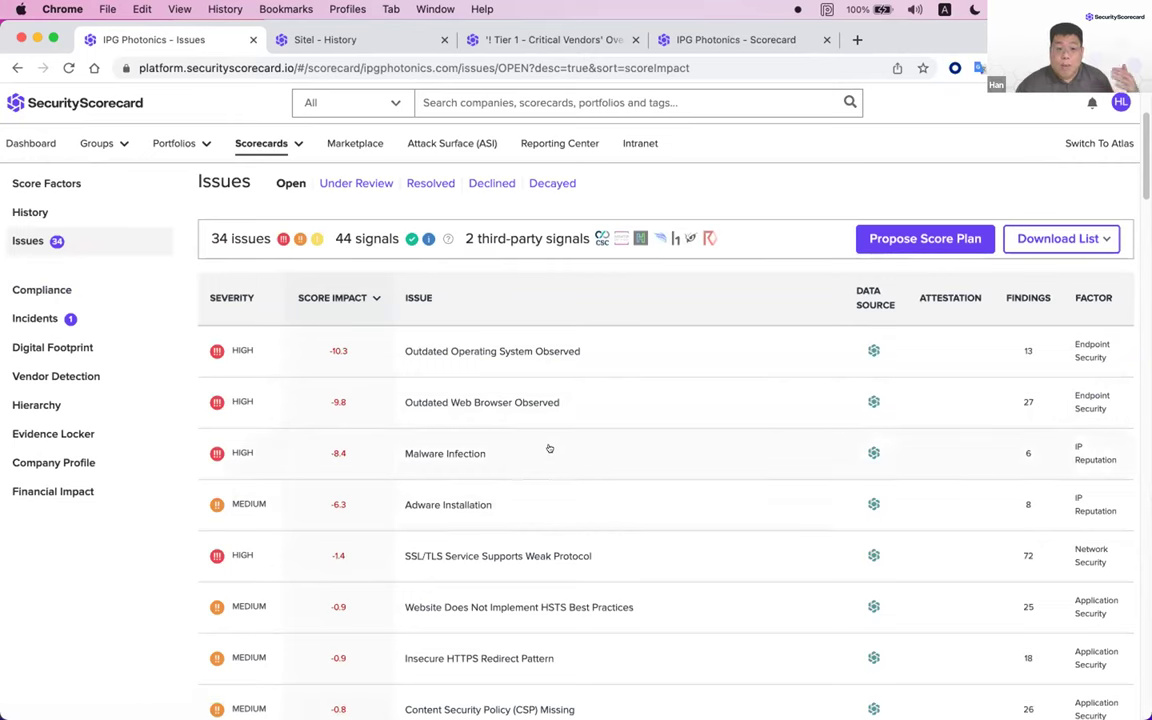
scroll(545, 458, "up", 2)
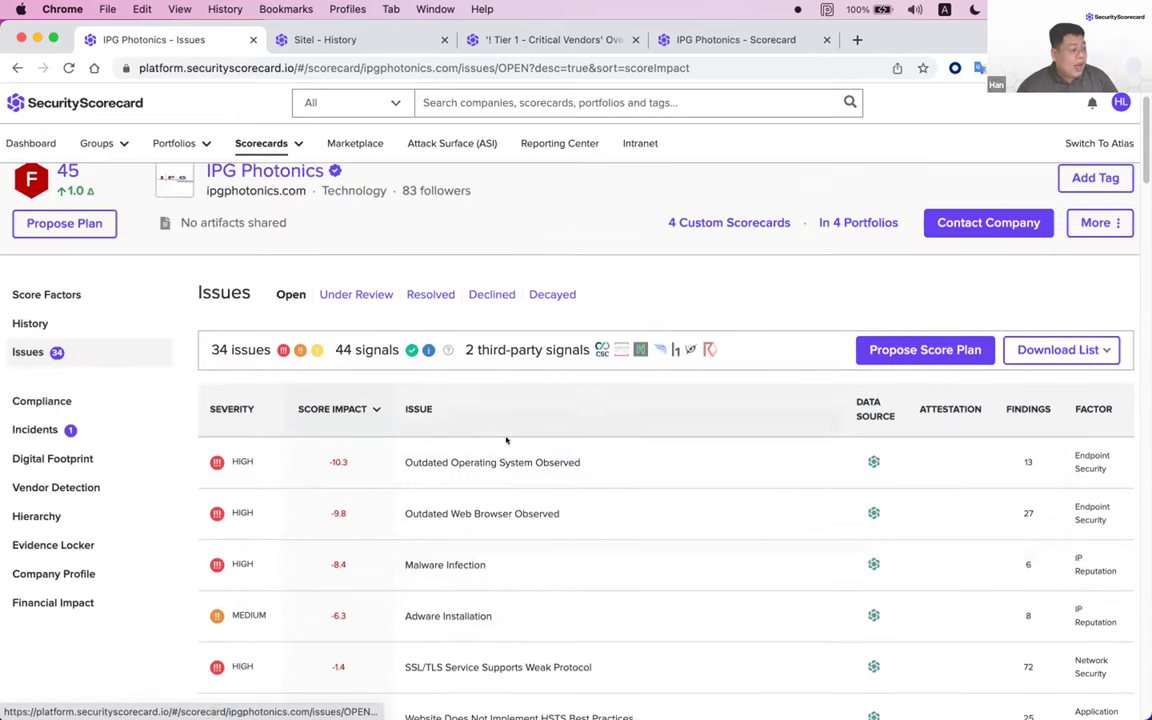
- Open IPG Photonics' score history and set the viewing period to the last 12 months
left_click(70, 312)
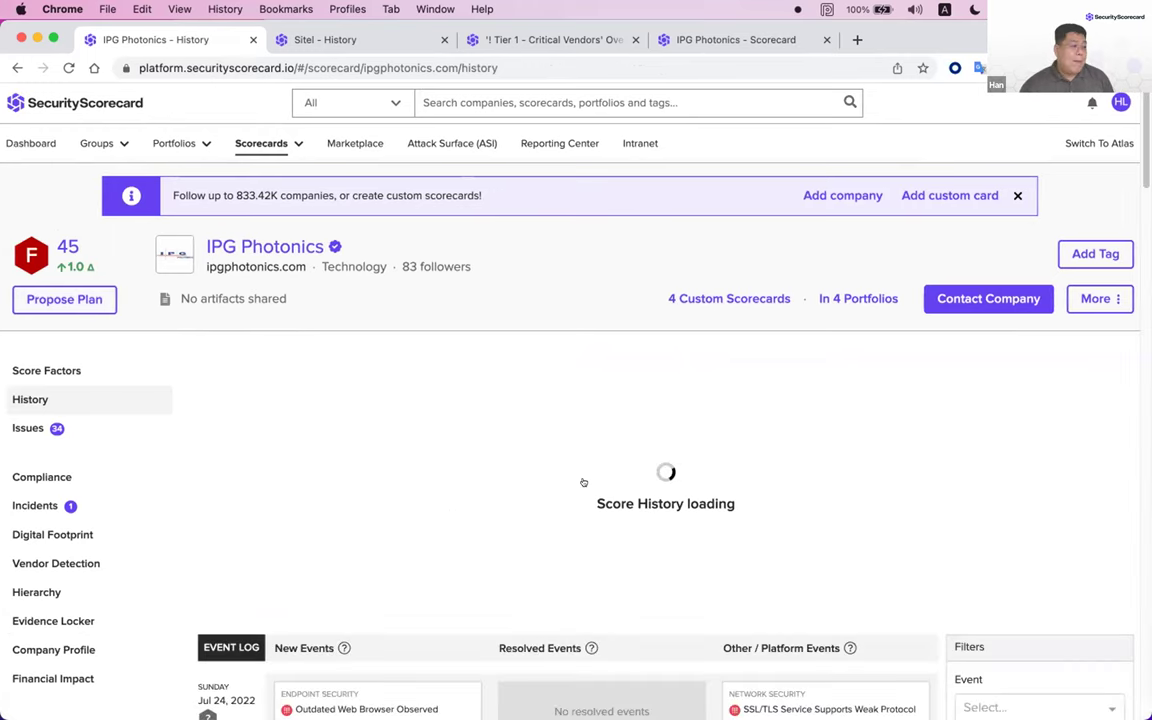
left_click(328, 373)
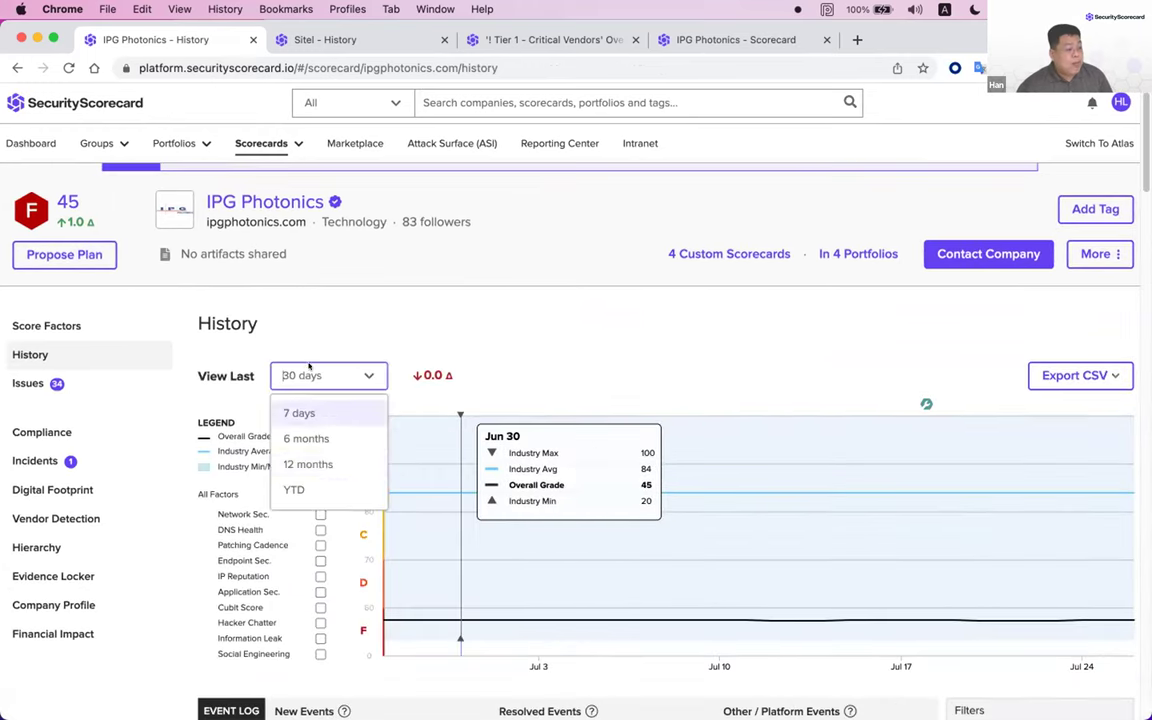
left_click(337, 466)
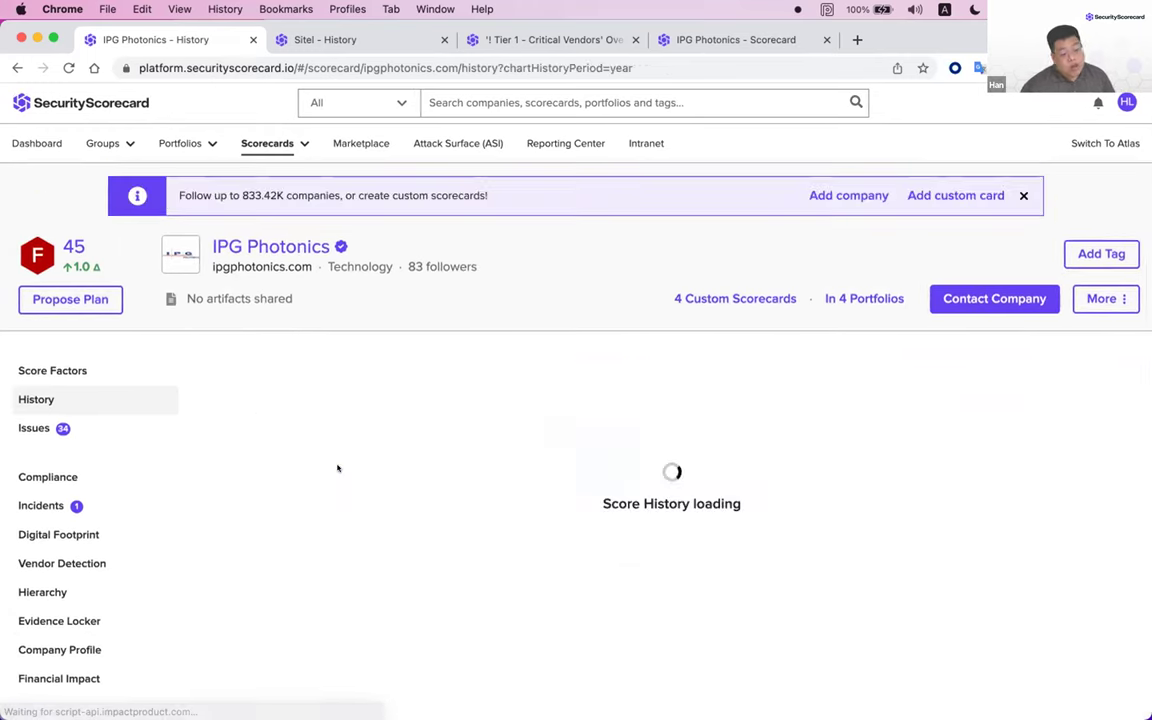
- Switch to Sitel's score history and add the Patching Cadence and Endpoint Security factors to the chart
left_click(337, 42)
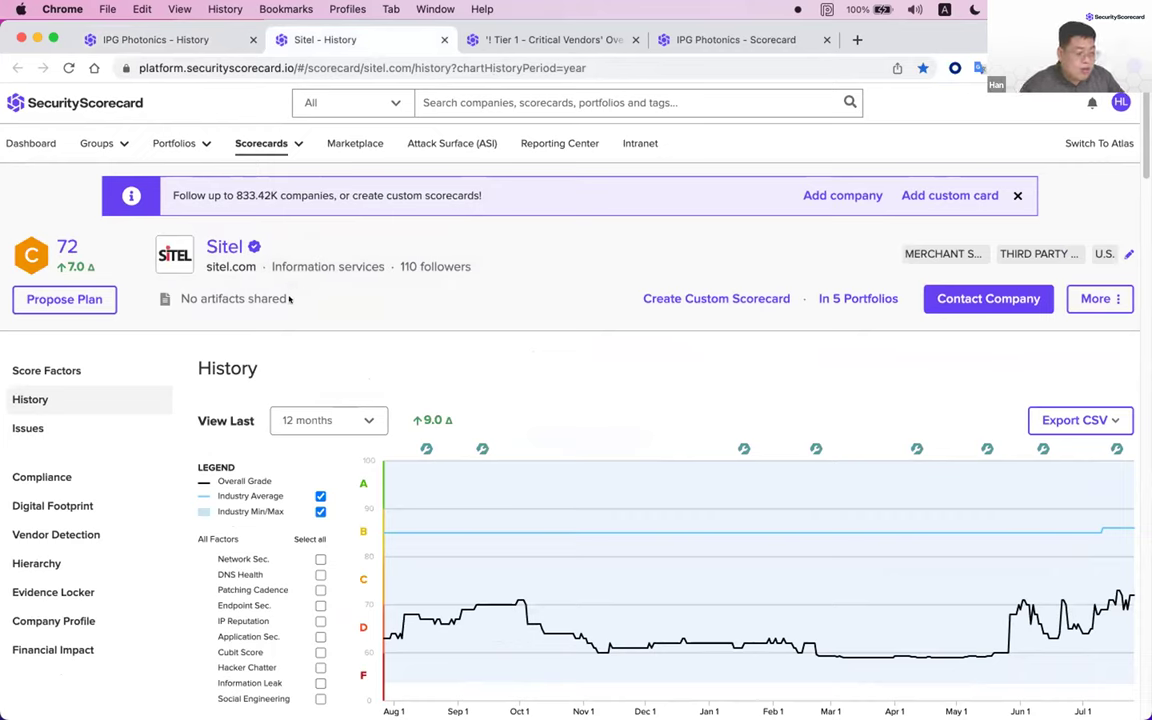
scroll(520, 375, "down", 2)
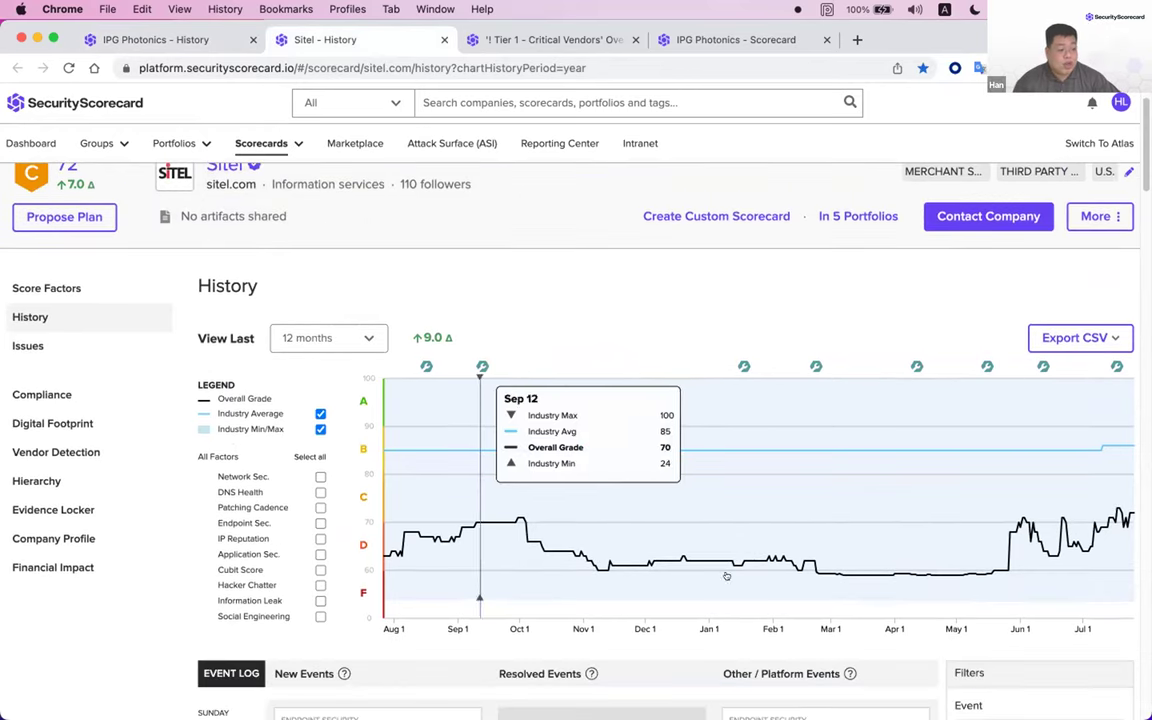
left_click(320, 507)
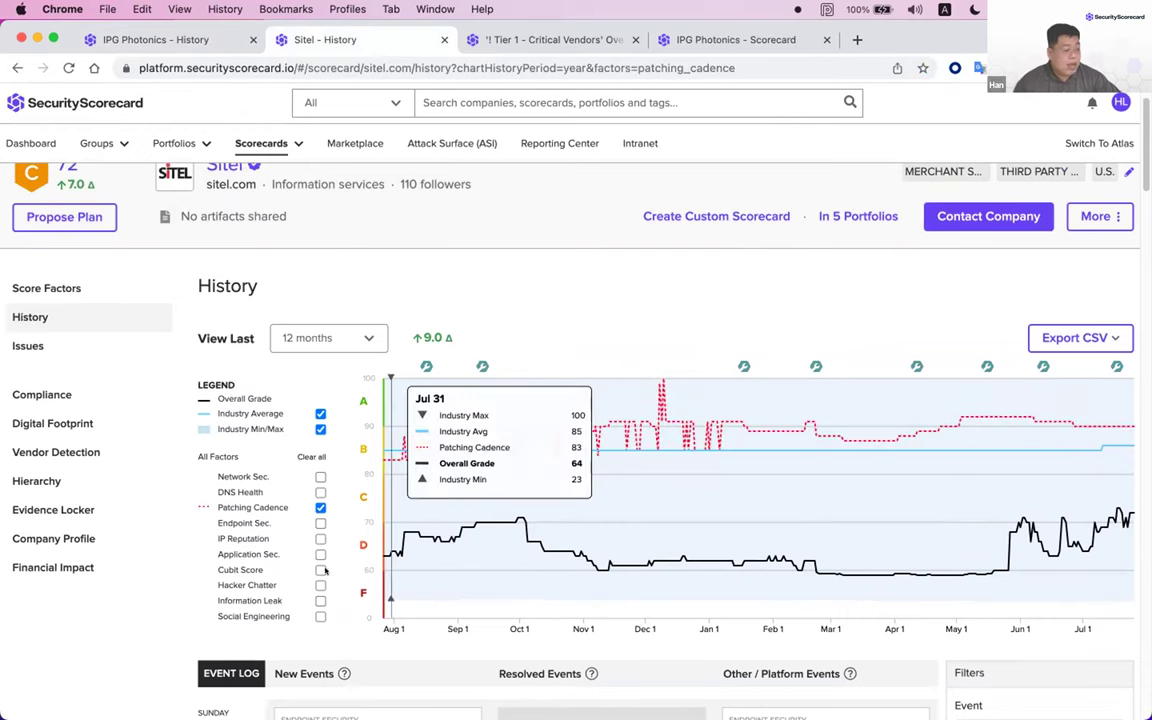
left_click(320, 523)
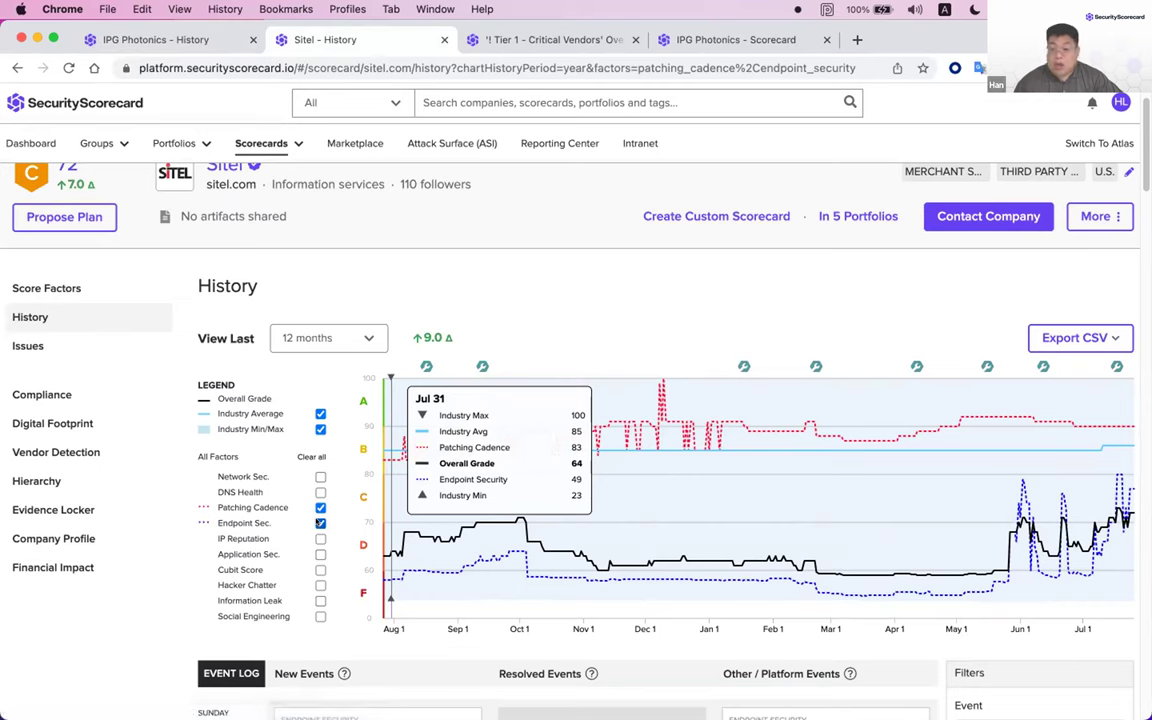
- Try out date selections on Sitel's history chart, including the range May 15 to Jul 19, 2022
left_click(905, 590)
left_click(942, 590)
left_click(903, 595)
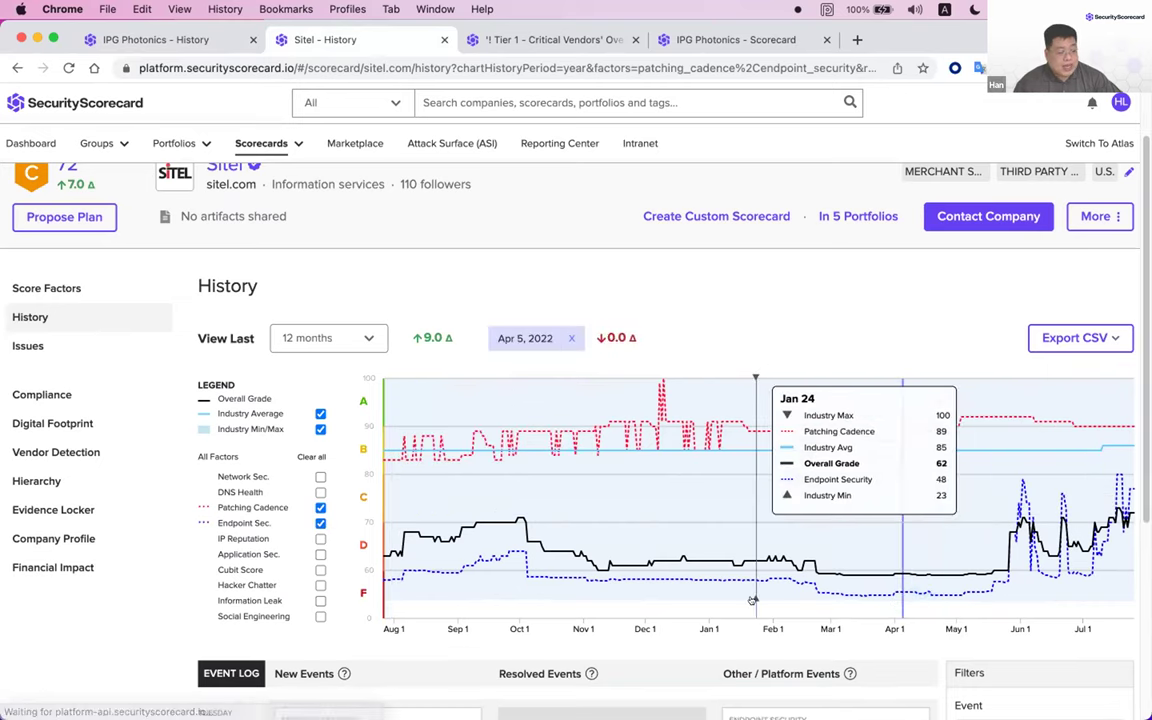
left_click(486, 580)
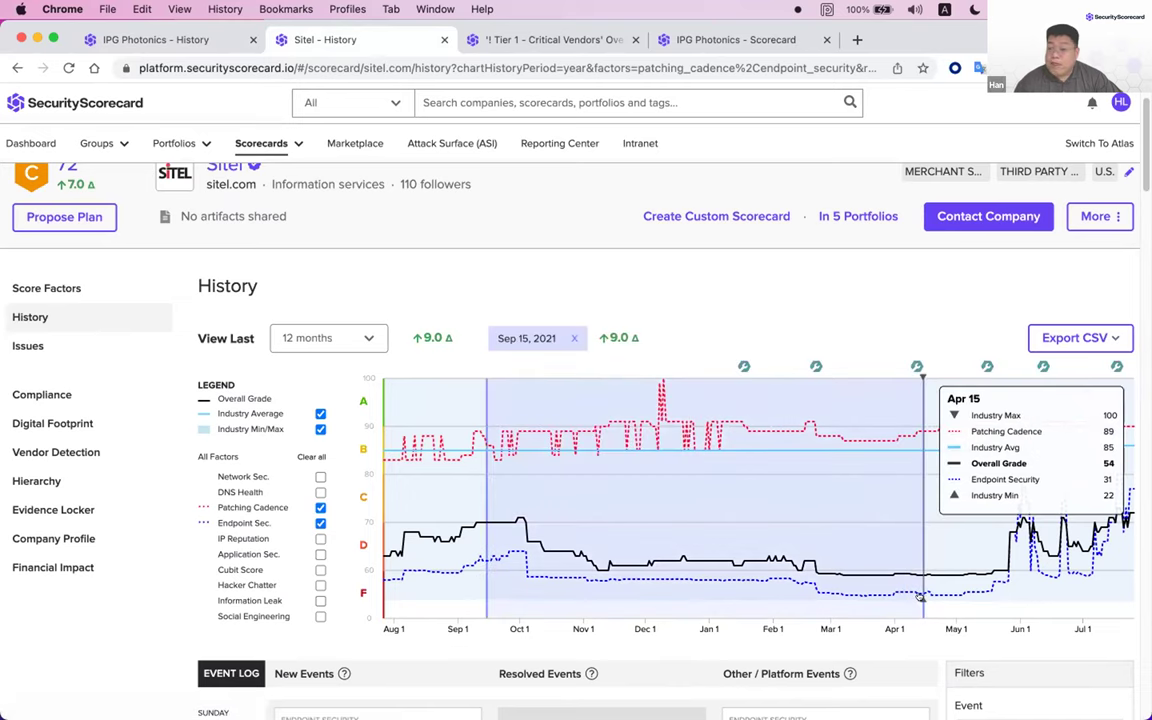
left_click(928, 592)
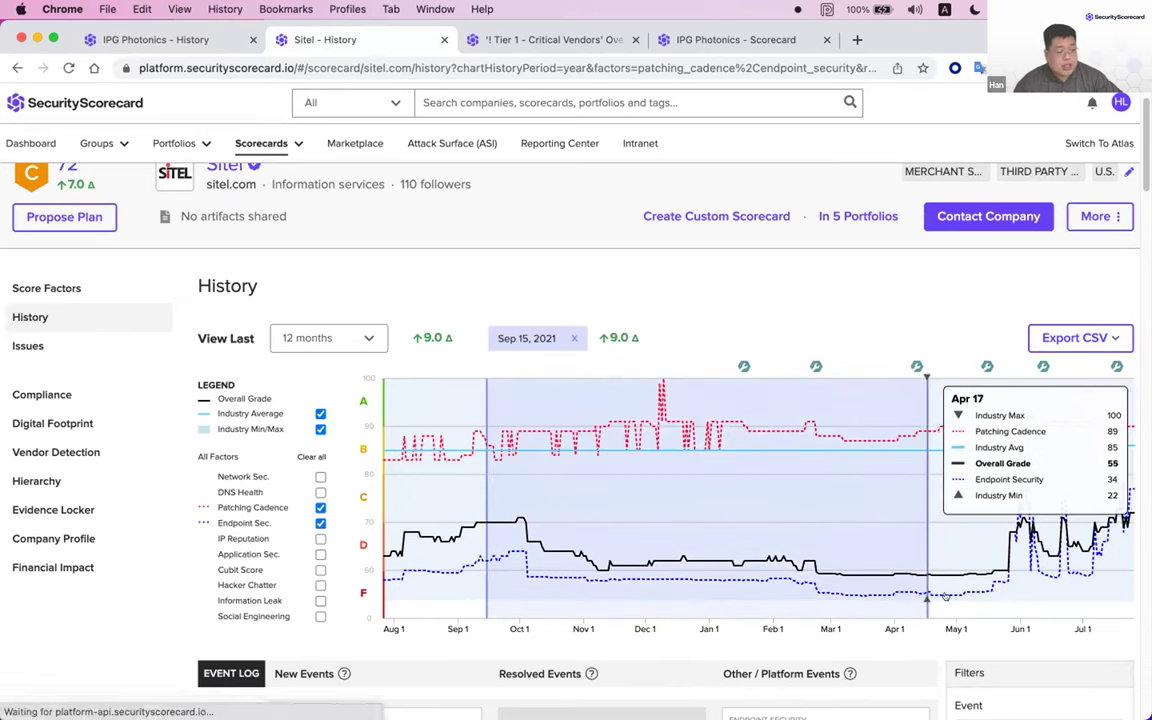
left_click(983, 588)
left_click(1120, 560)
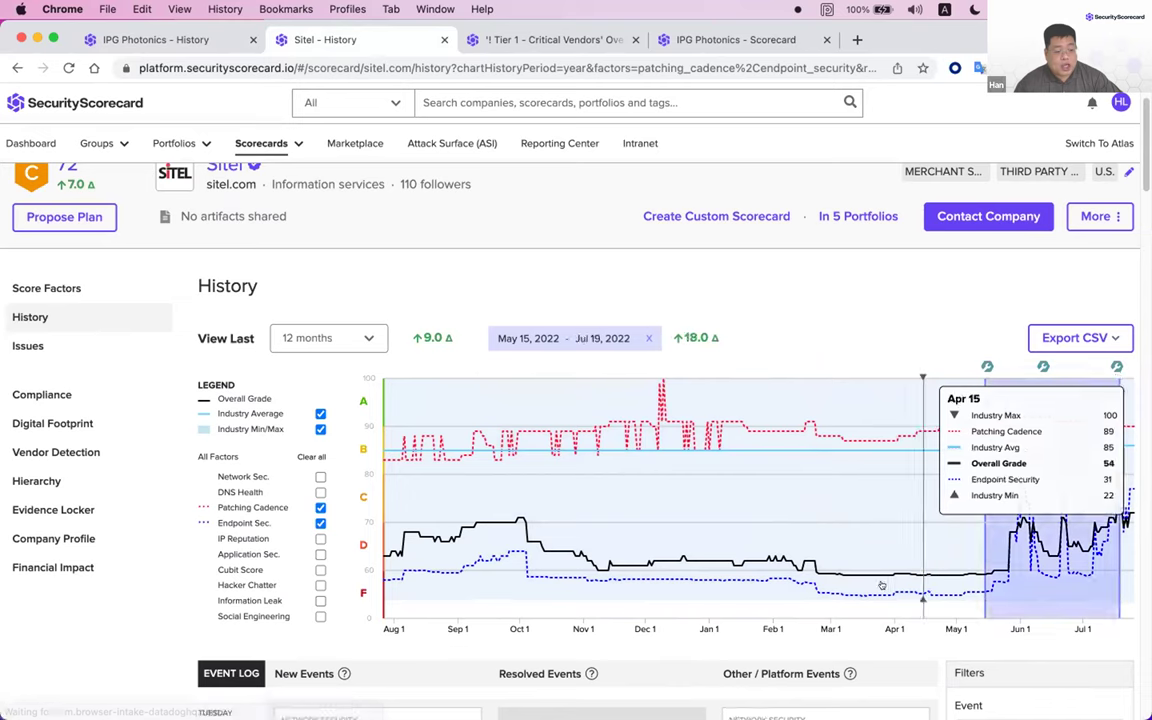
left_click(907, 565)
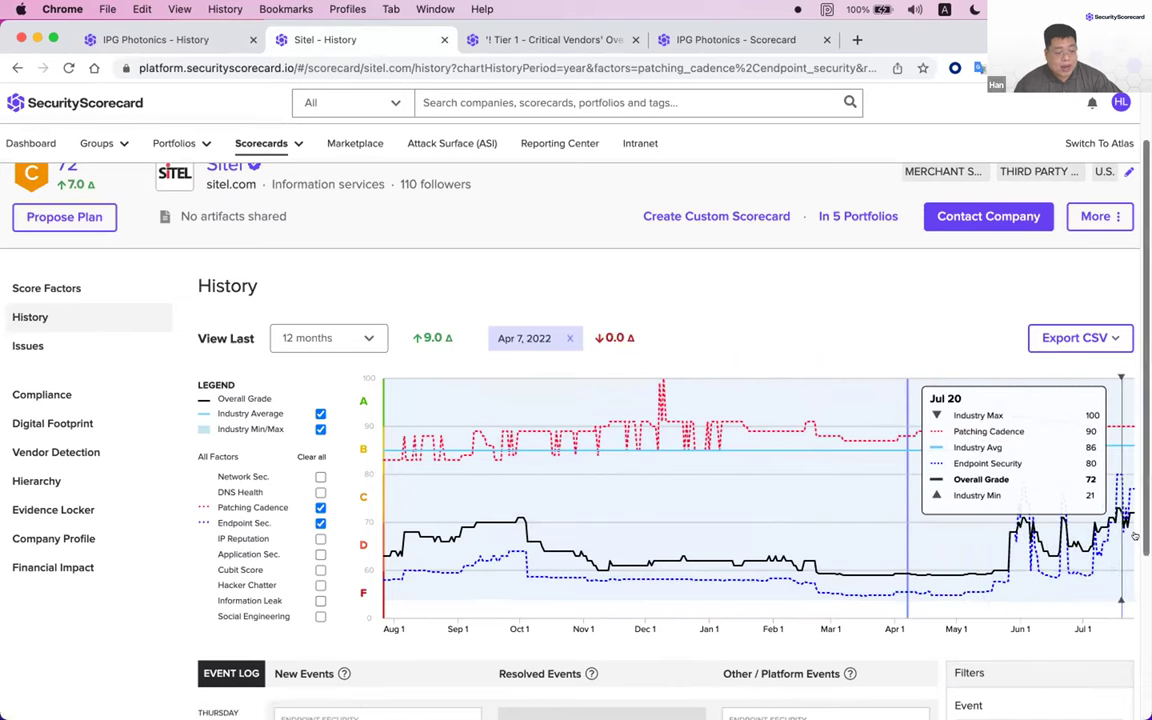
- Select Nov 16, 2021 to Feb 8, 2022 on Sitel's history chart, check that period's event log and clear the range
left_click(615, 560)
left_click(780, 551)
scroll(182, 505, "down", 5)
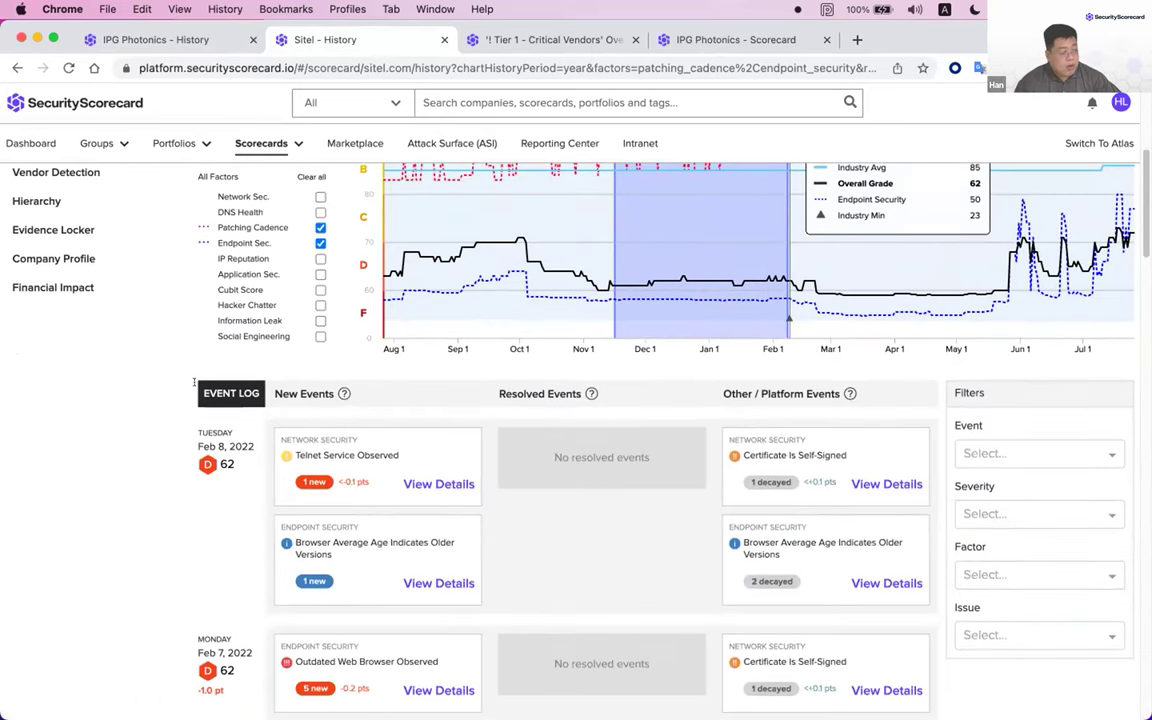
scroll(468, 297, "up", 3)
scroll(648, 366, "up", 4)
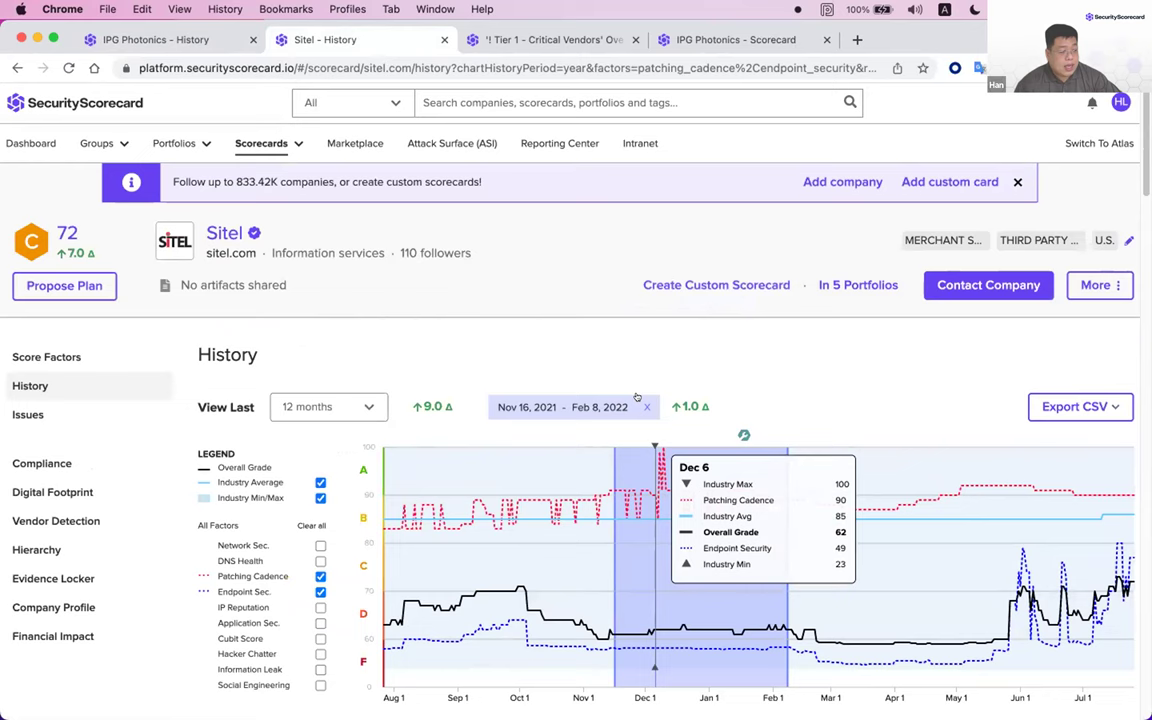
- Review the grade impact of the Jul 24, 2022 events in Sitel's event log and open the Outdated Web Browser Observed details
scroll(179, 473, "down", 6)
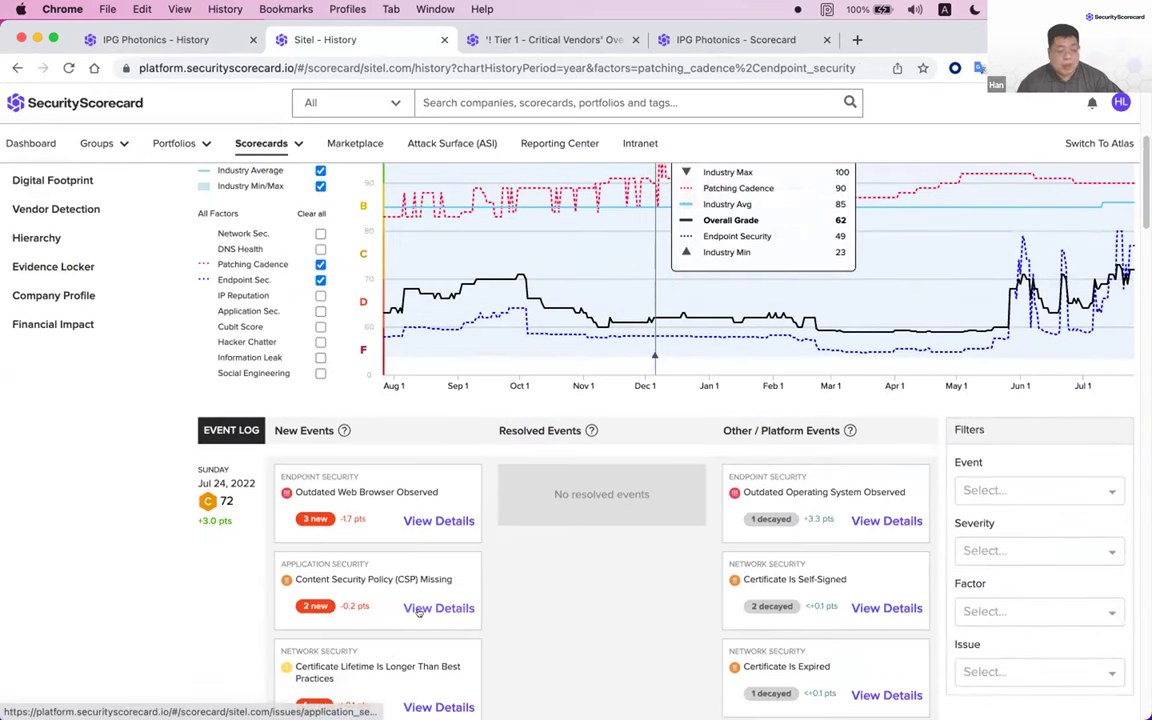
scroll(424, 609, "down", 4)
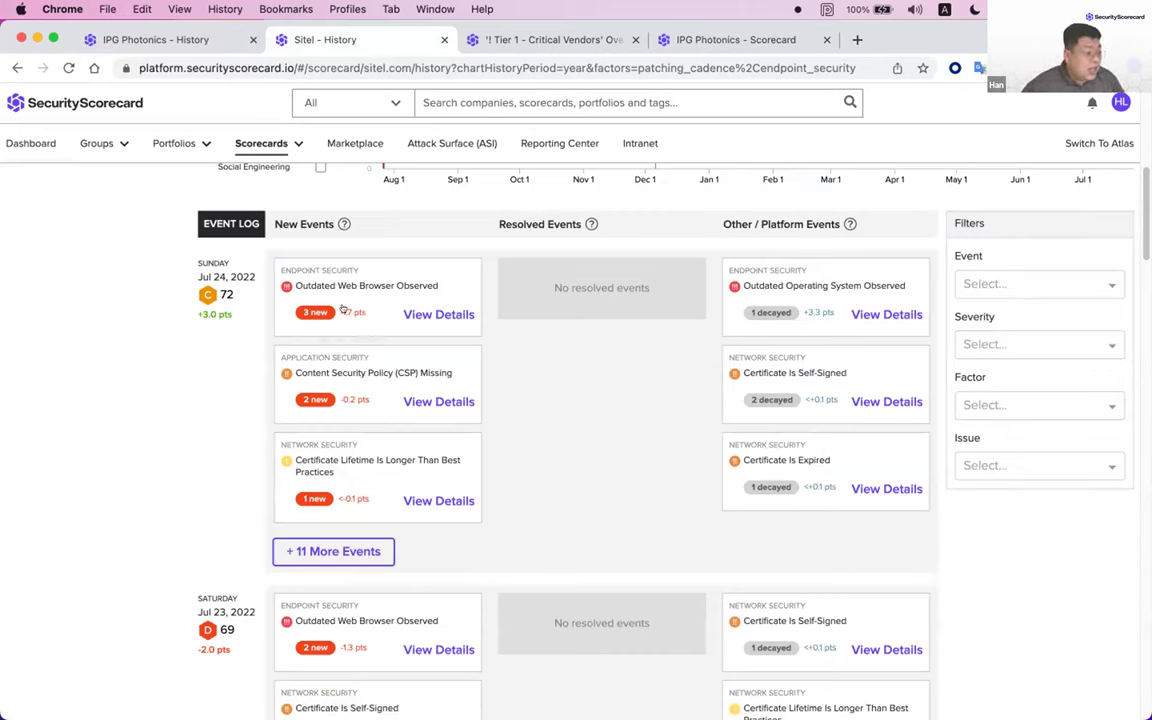
mouse_move(343, 309)
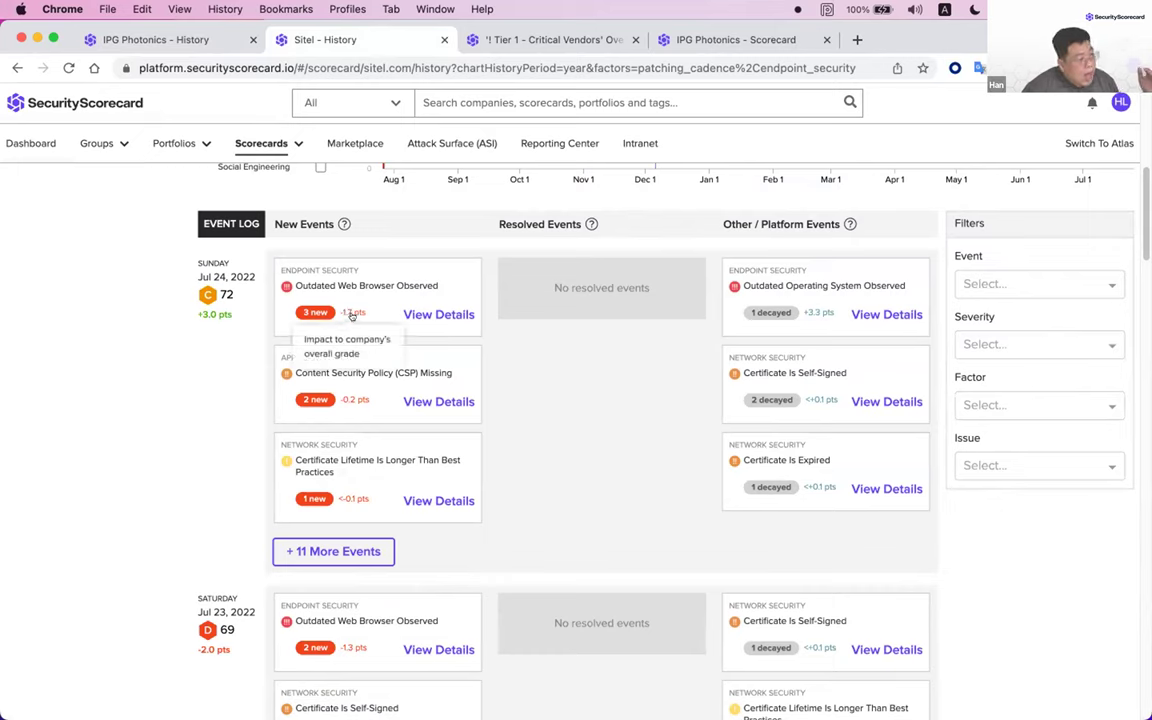
mouse_move(354, 401)
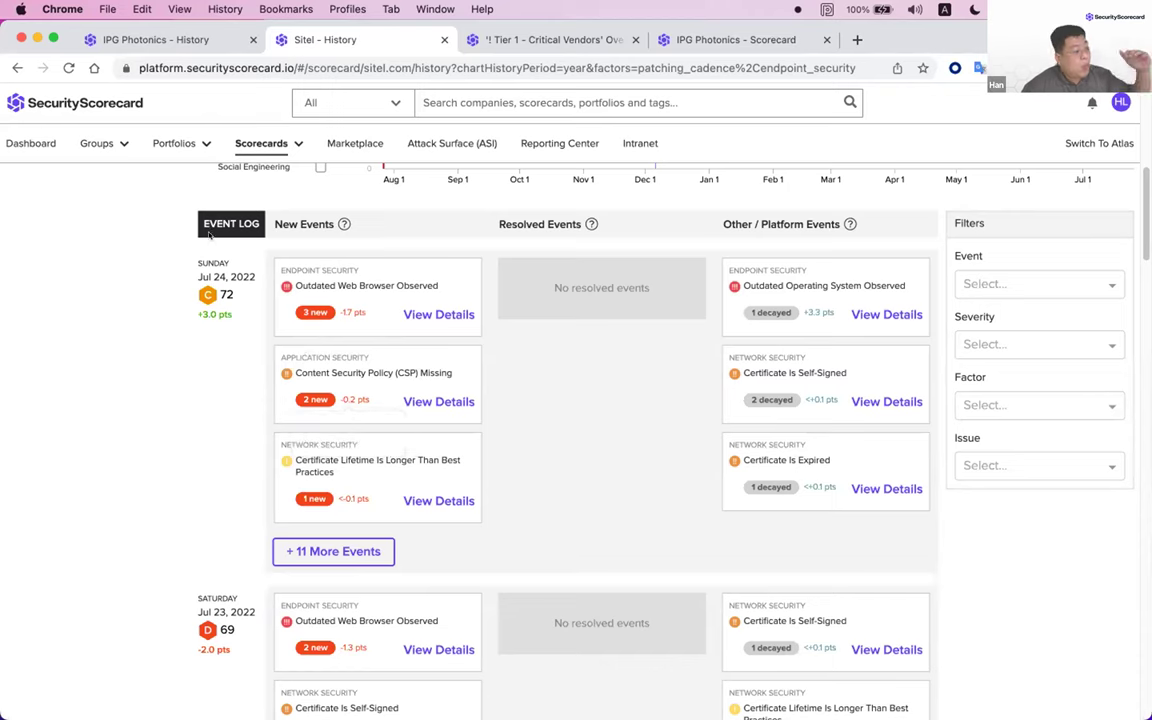
left_click(420, 310)
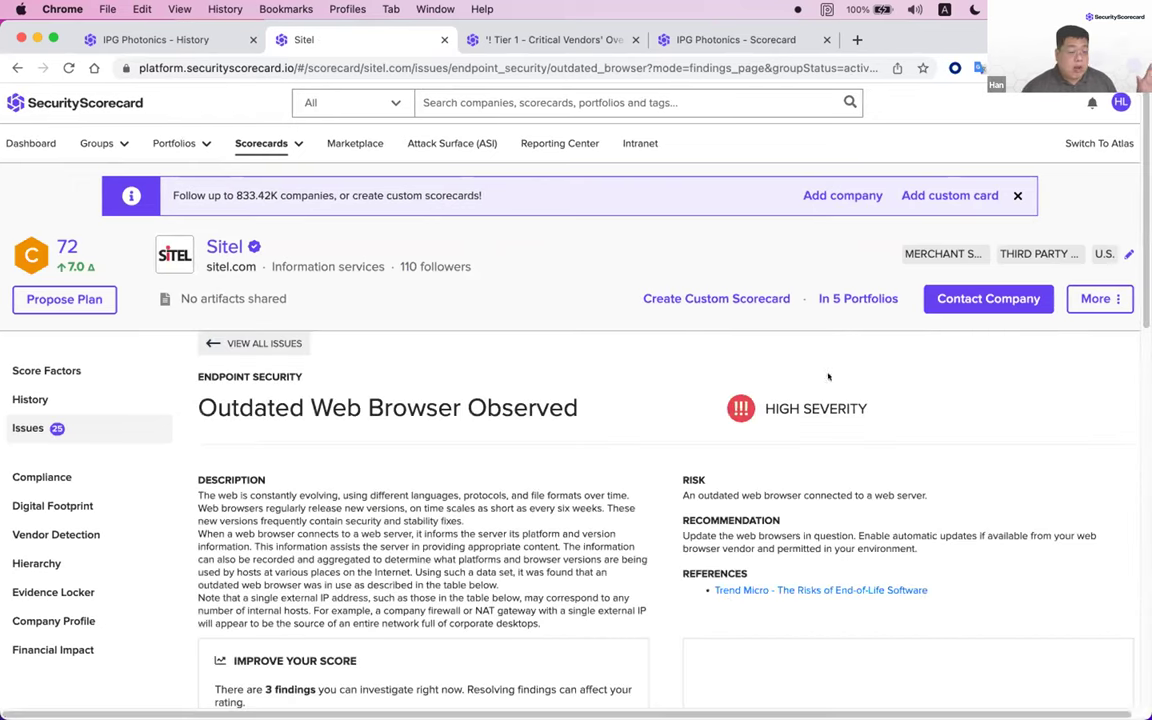
- Review the message, co-branding and grade expectation settings in the form for contacting Sitel, and leave it without submitting
left_click(983, 297)
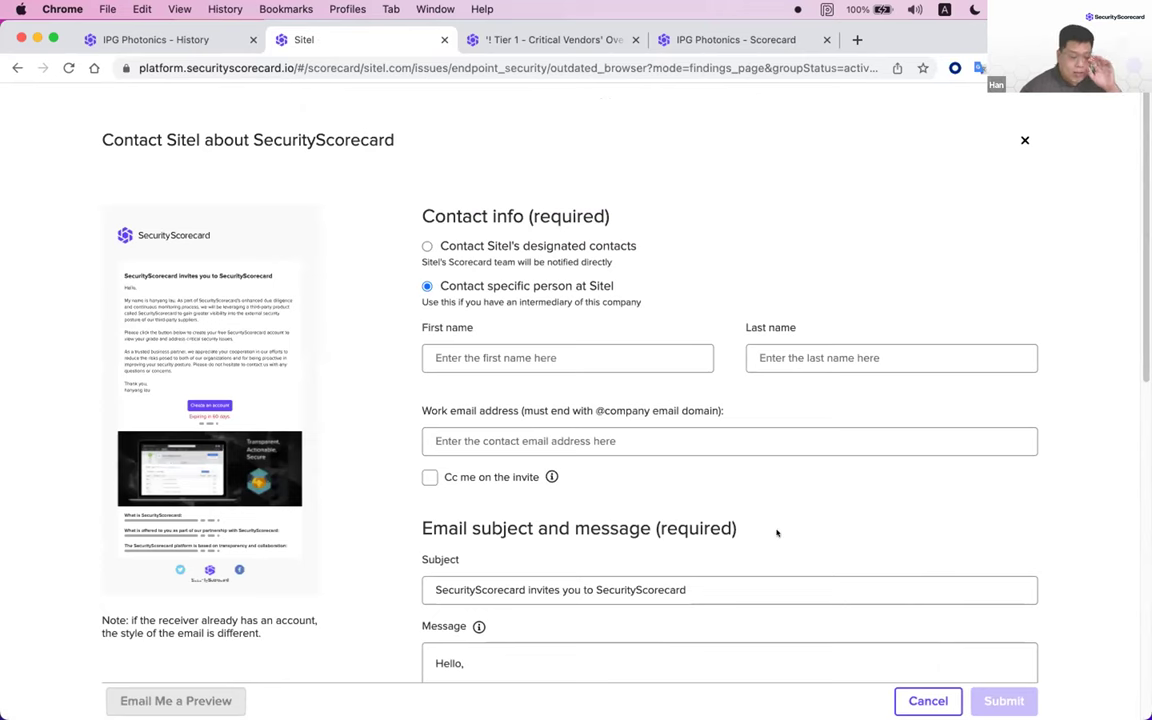
scroll(776, 533, "down", 10)
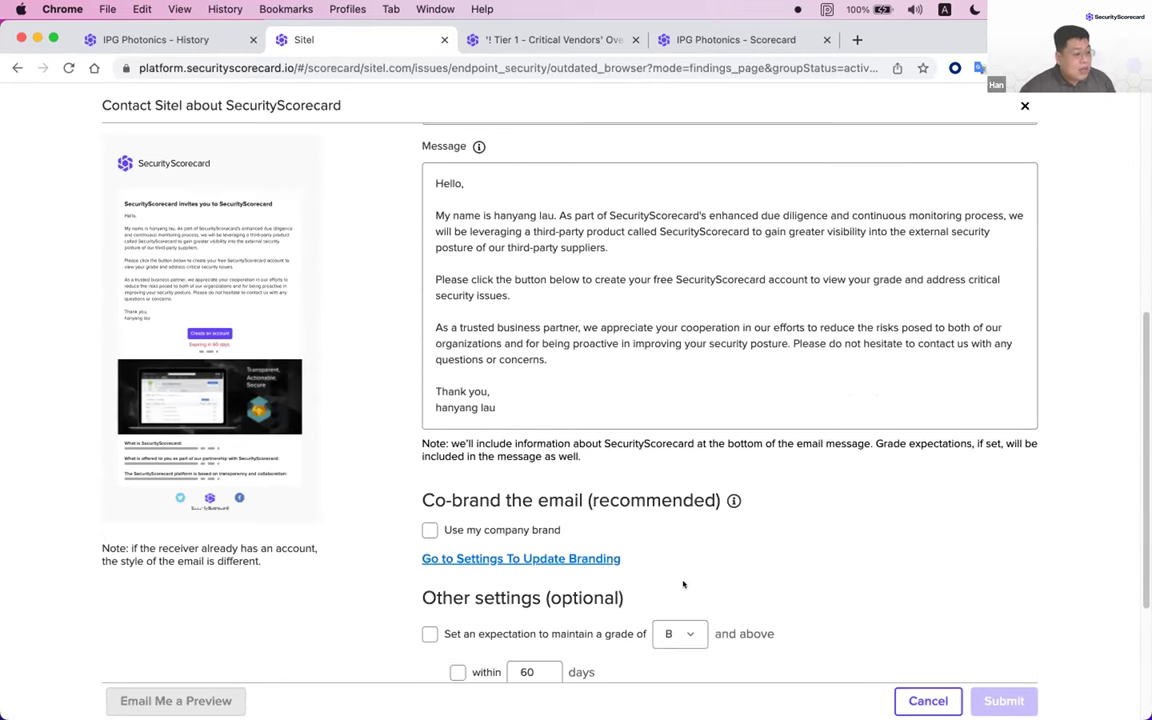
scroll(686, 583, "down", 1)
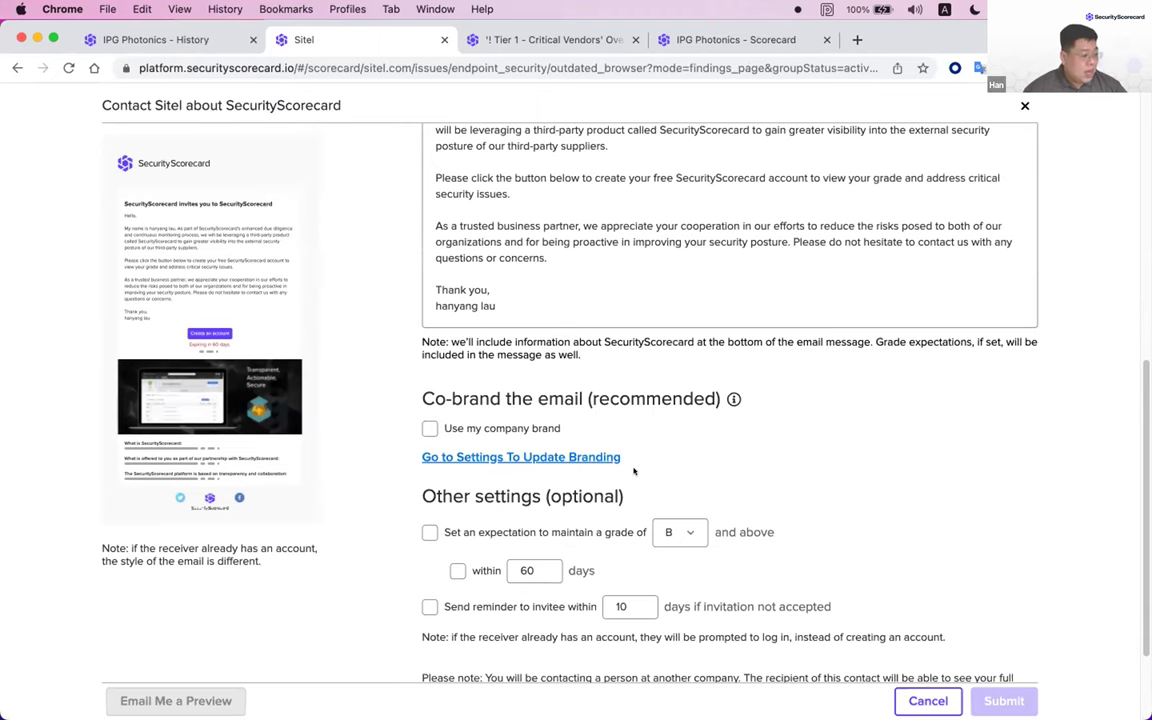
scroll(568, 533, "up", 5)
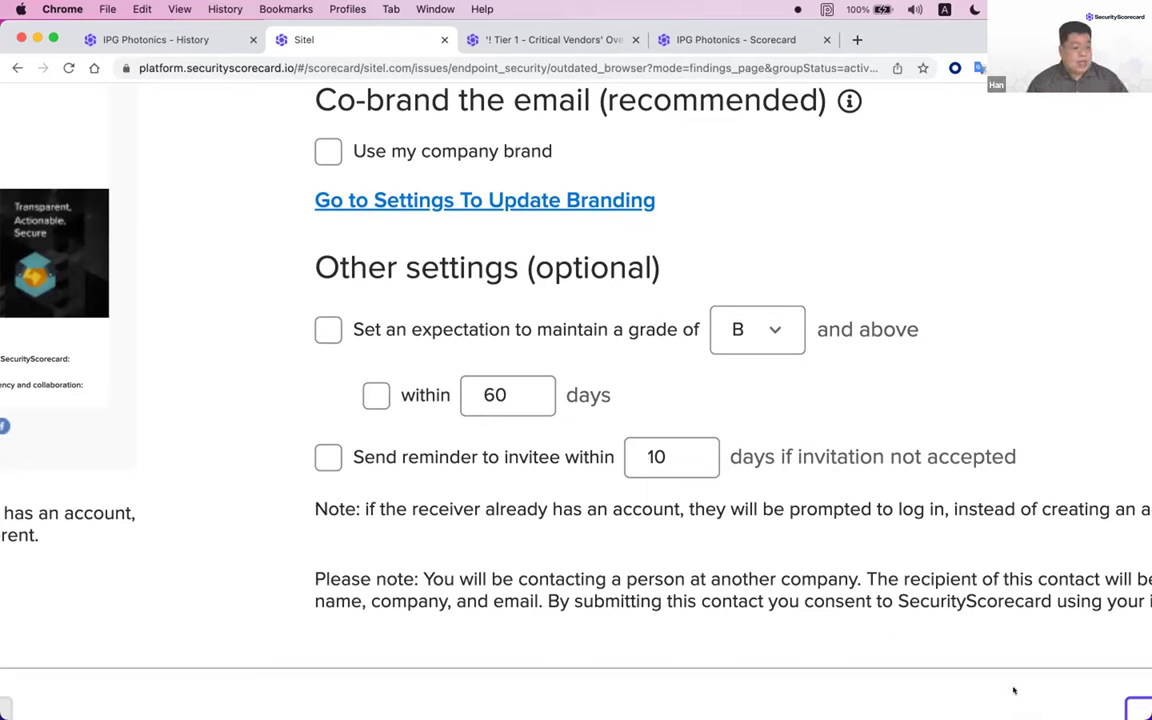
key("super+minus")
key("super+minus")
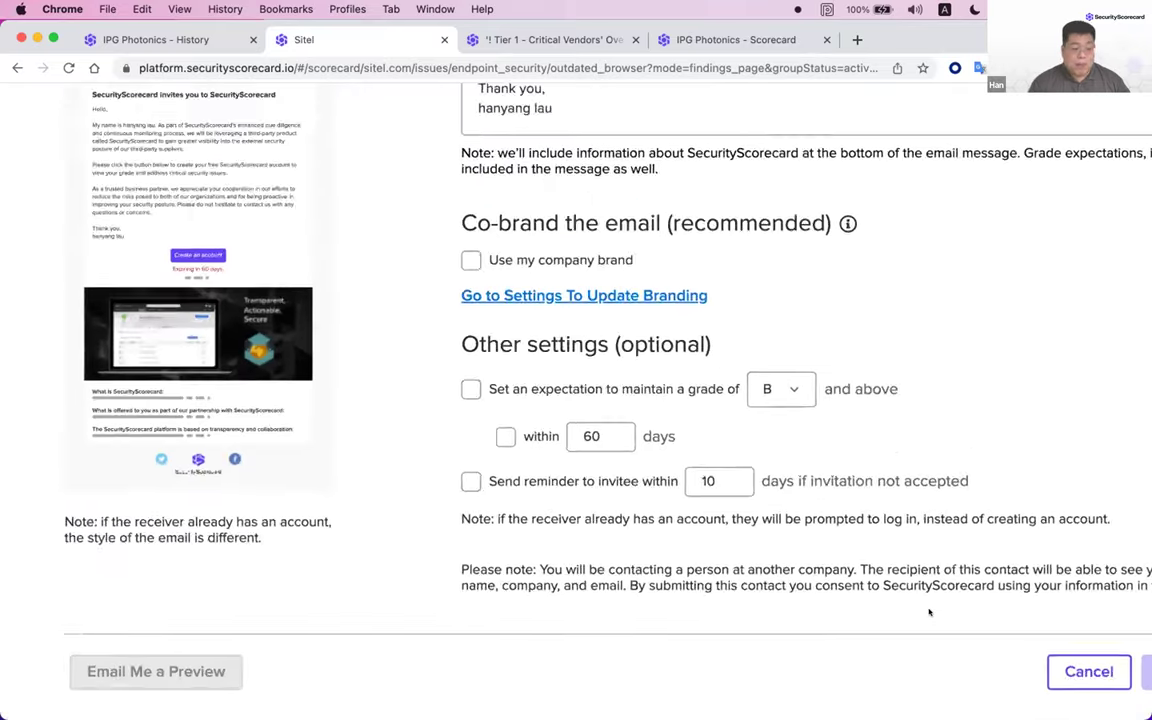
left_click(1075, 666)
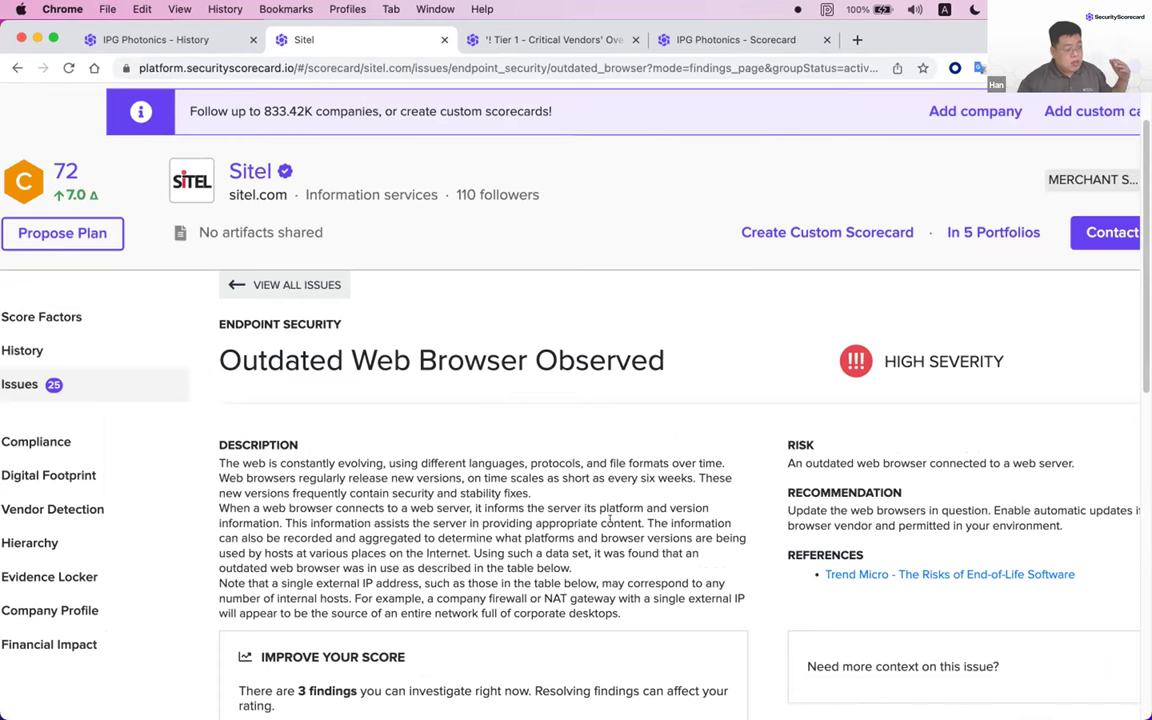
key("super+minus")
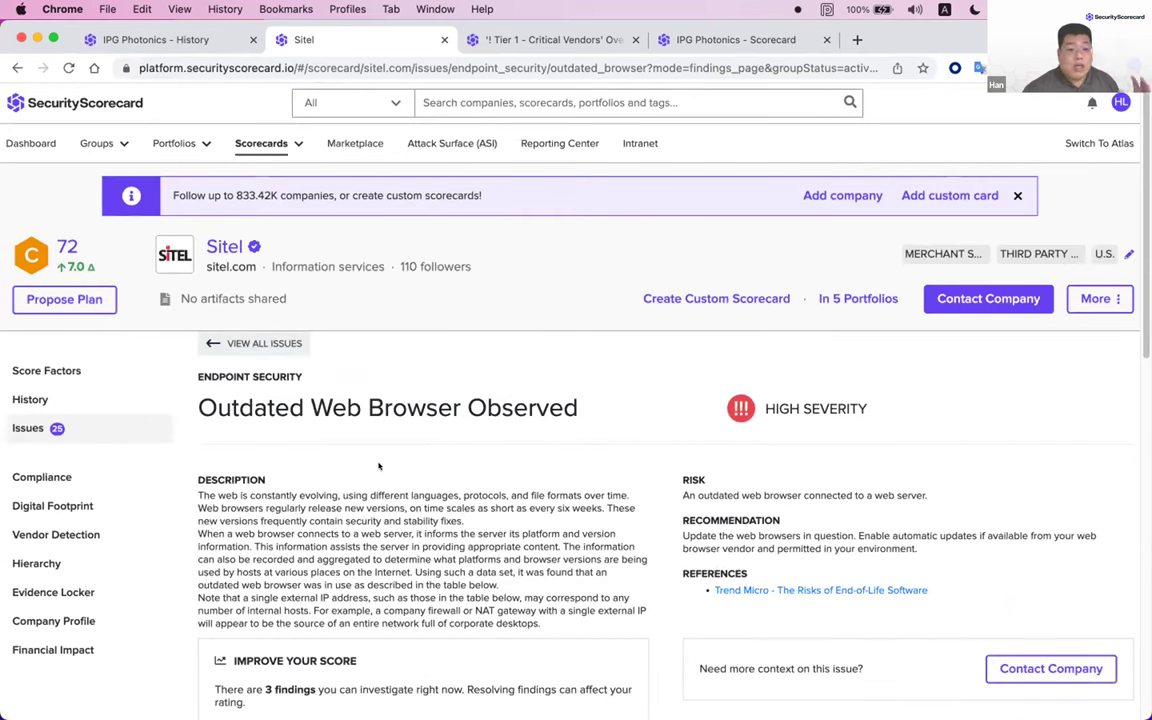
- Open Sitel's compliance page and show its mapping to the Payment Card Industry DSS Version 3.1 framework
left_click(85, 476)
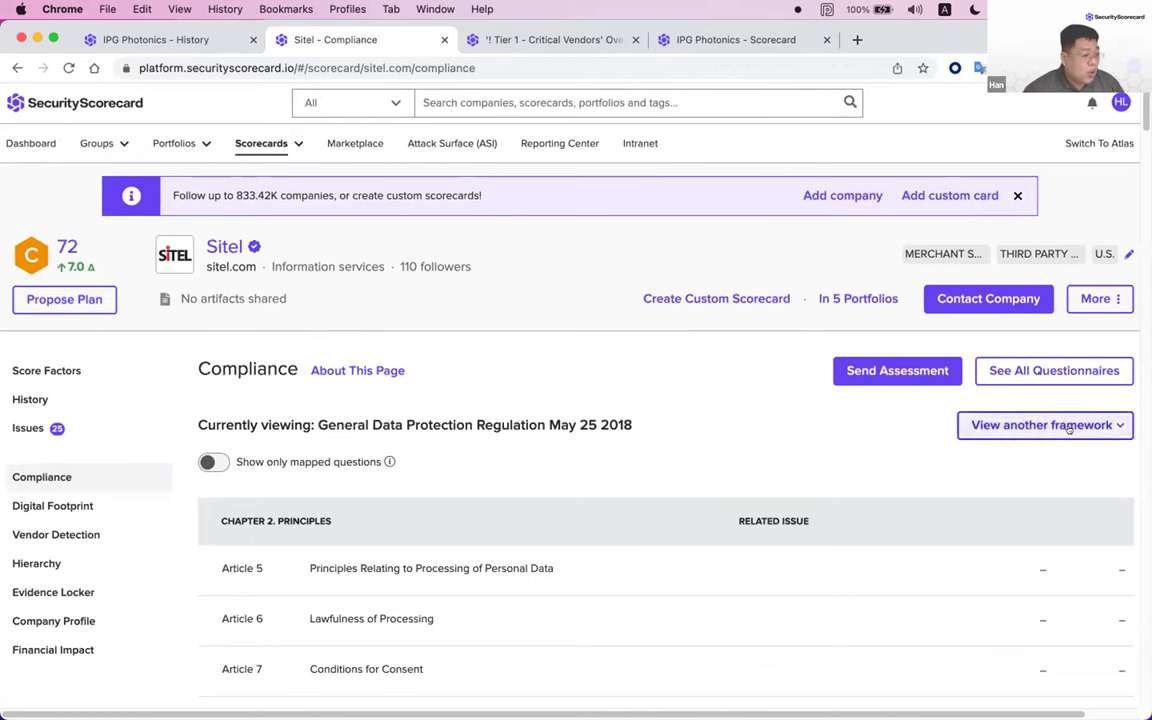
left_click(1000, 428)
scroll(1000, 480, "right", 3)
scroll(960, 490, "down", 3)
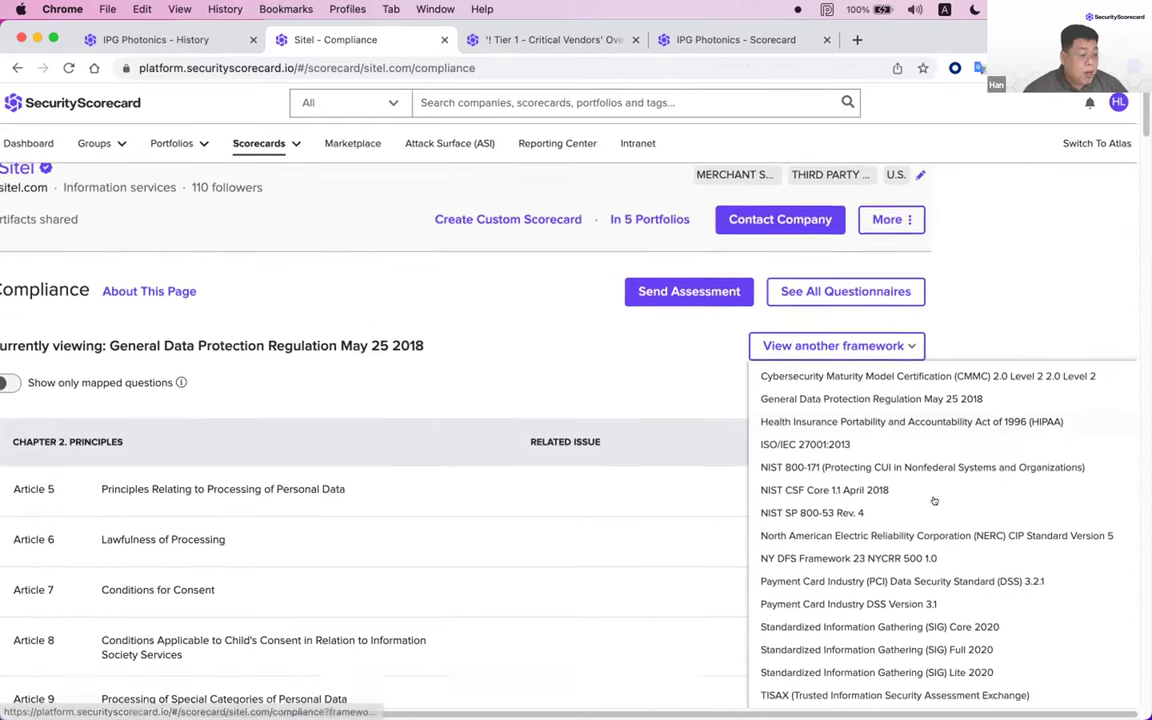
scroll(934, 500, "down", 2)
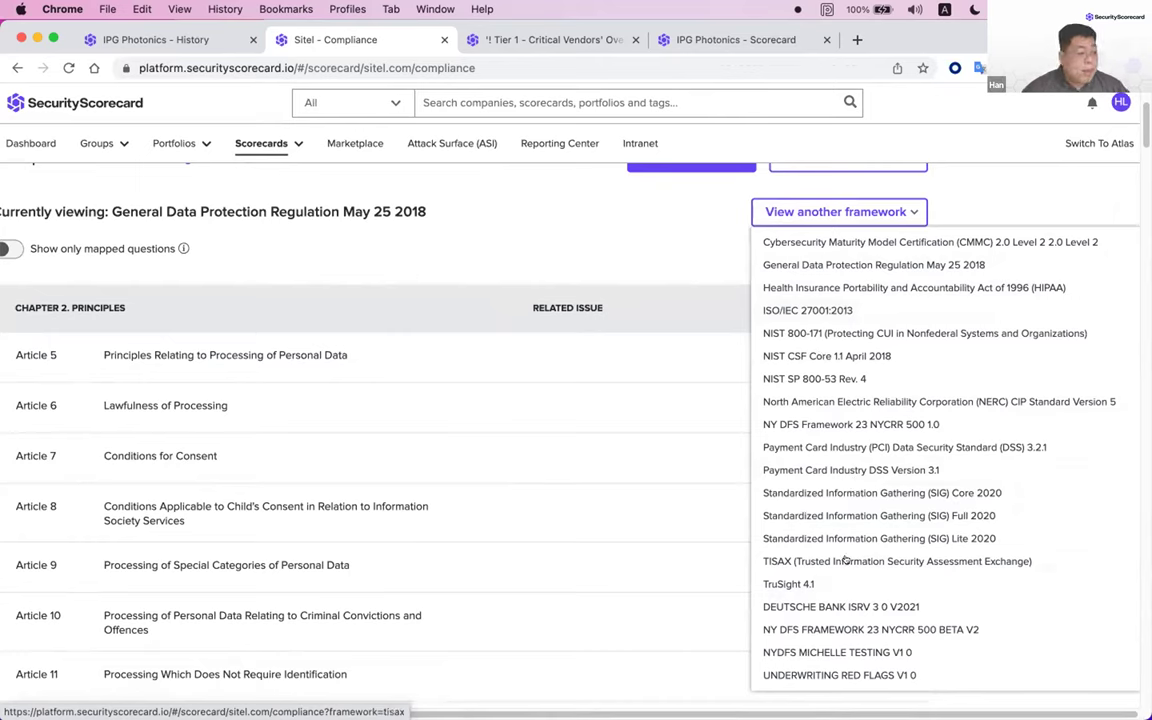
left_click(846, 469)
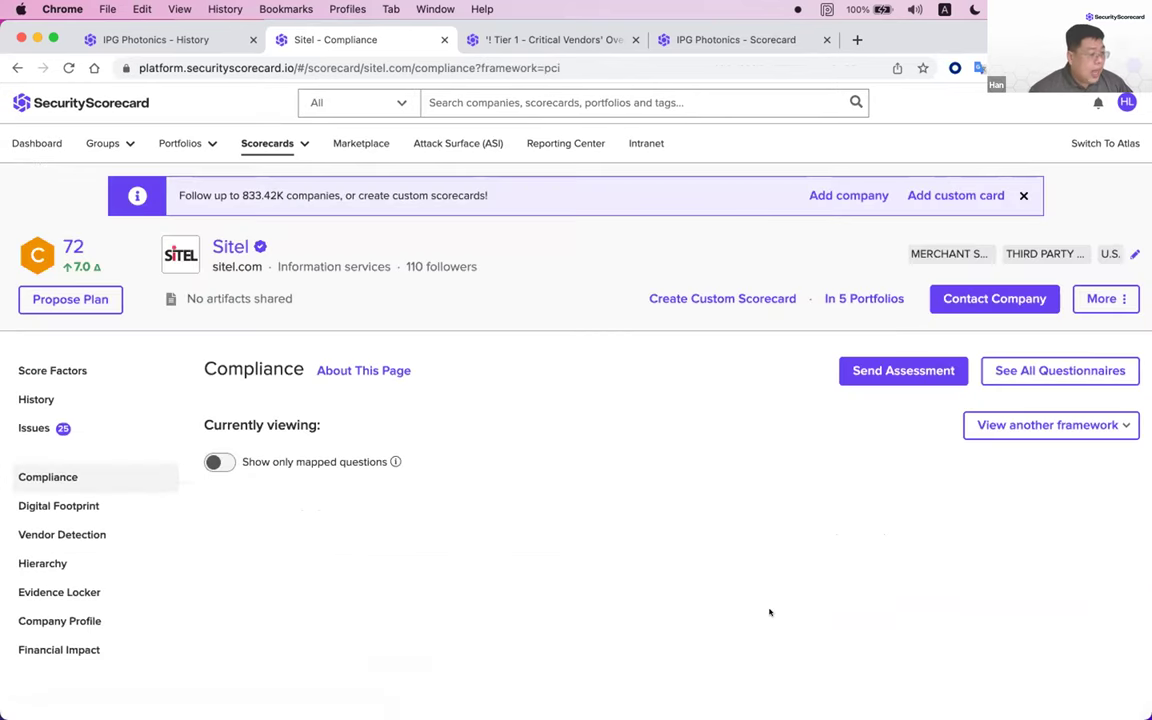
scroll(850, 560, "down", 1)
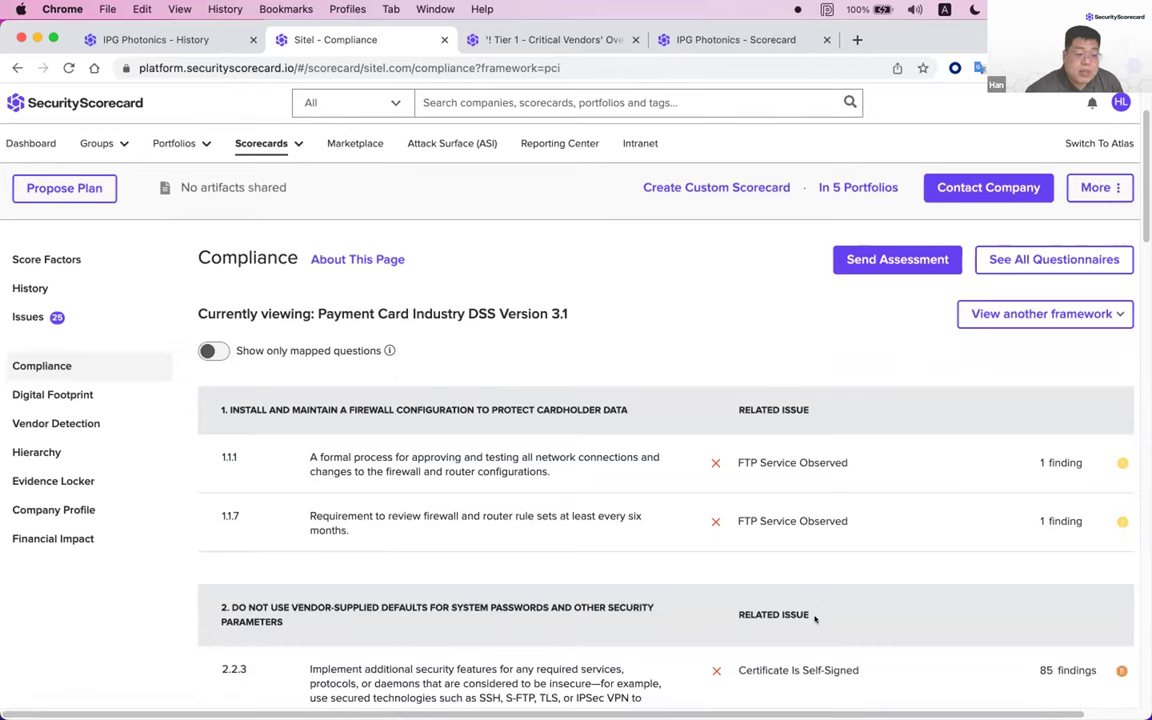
- Look over the first mapped requirements and highlight the Payment Card Industry DSS Version 3.1 framework name
scroll(808, 618, "down", 1)
scroll(803, 622, "down", 1)
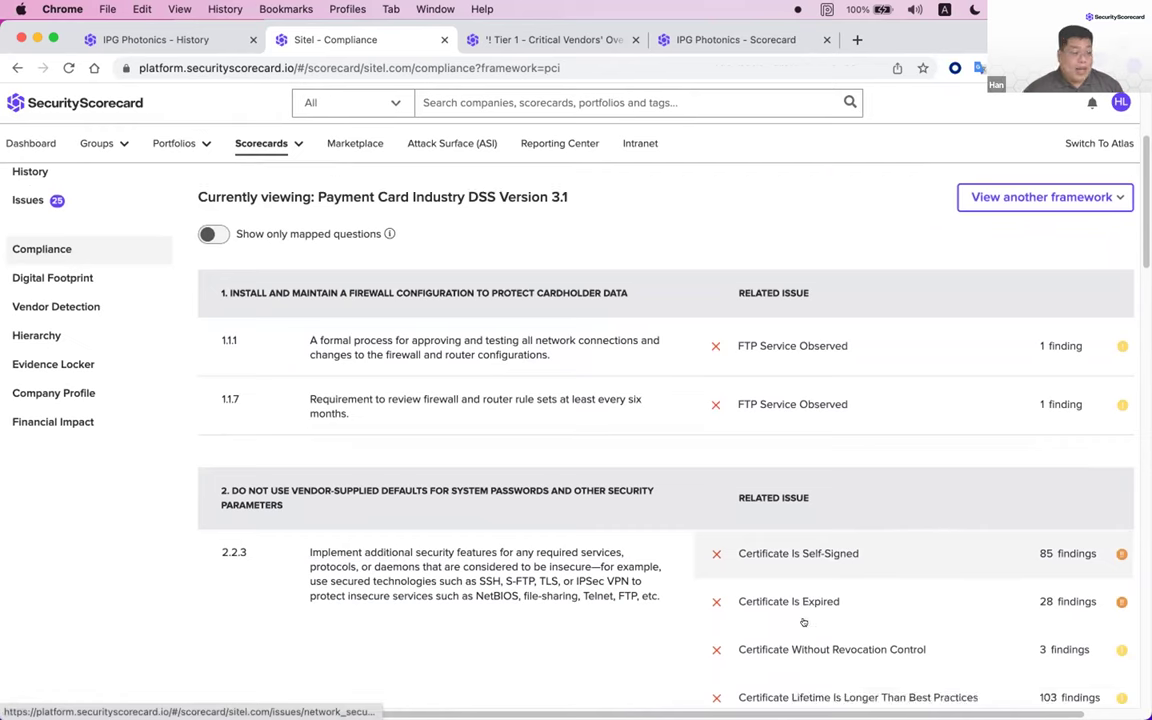
scroll(803, 622, "up", 1)
left_click_drag(312, 205, 578, 204)
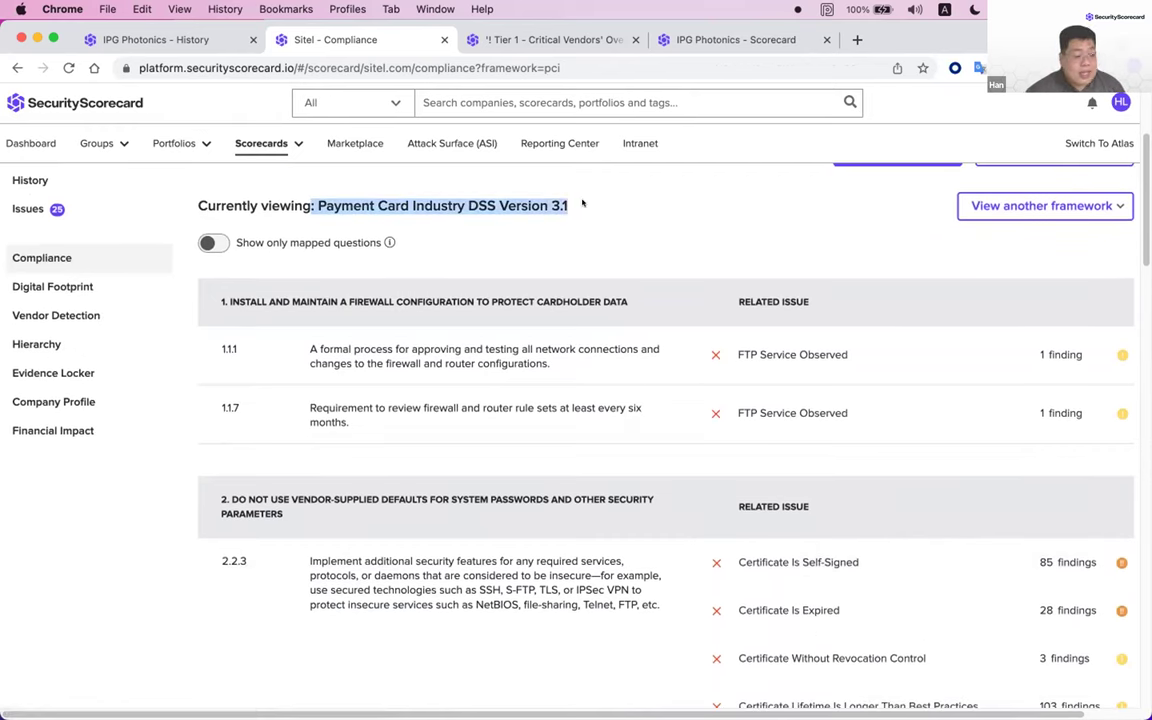
left_click(582, 203)
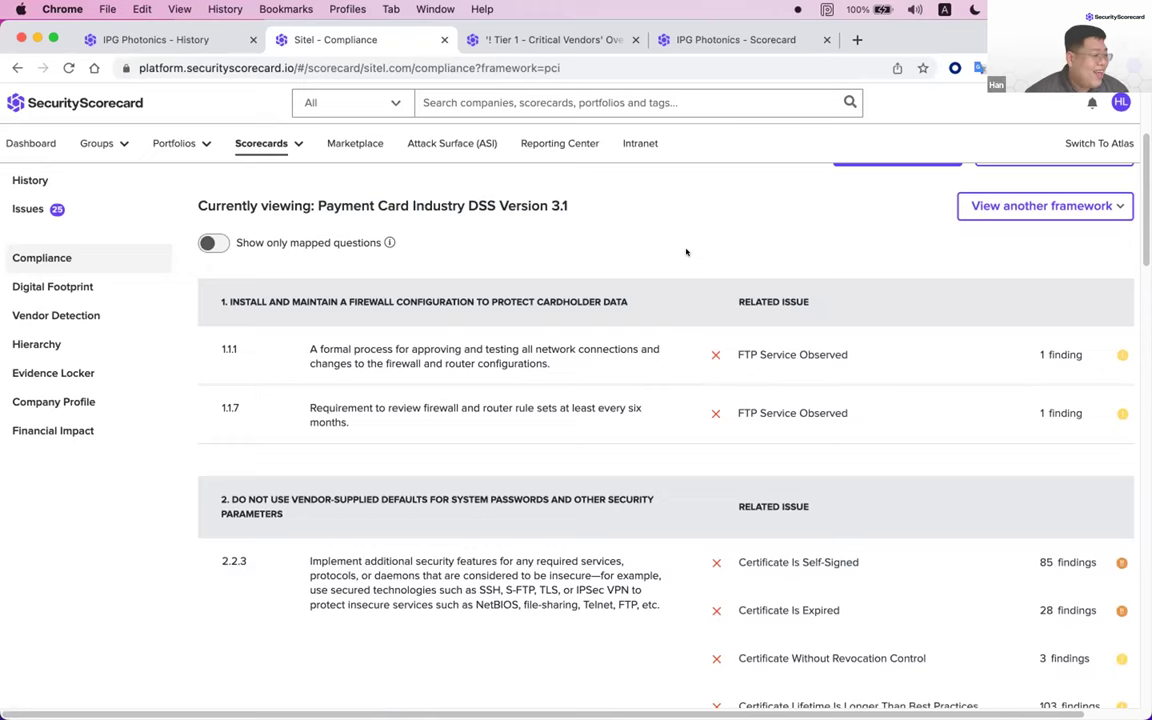
- Examine the PCI requirements down to 6.2 and highlight its text on installing critical security patches within one month of release
scroll(686, 252, "down", 10)
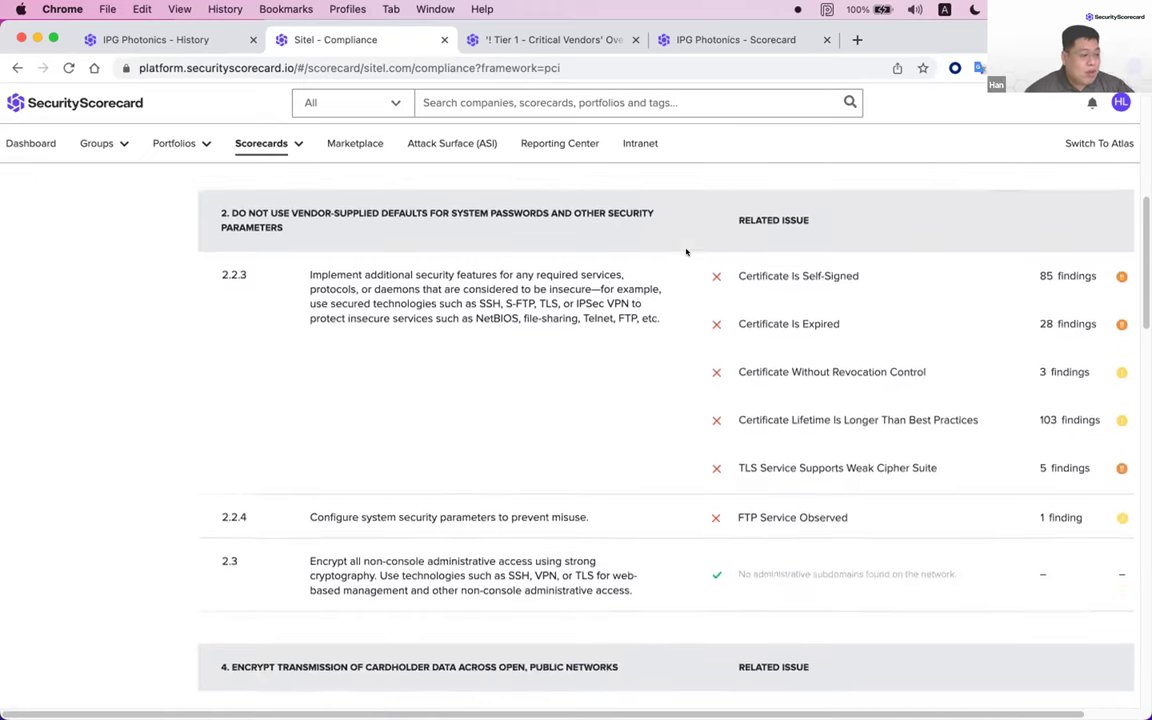
scroll(689, 258, "down", 3)
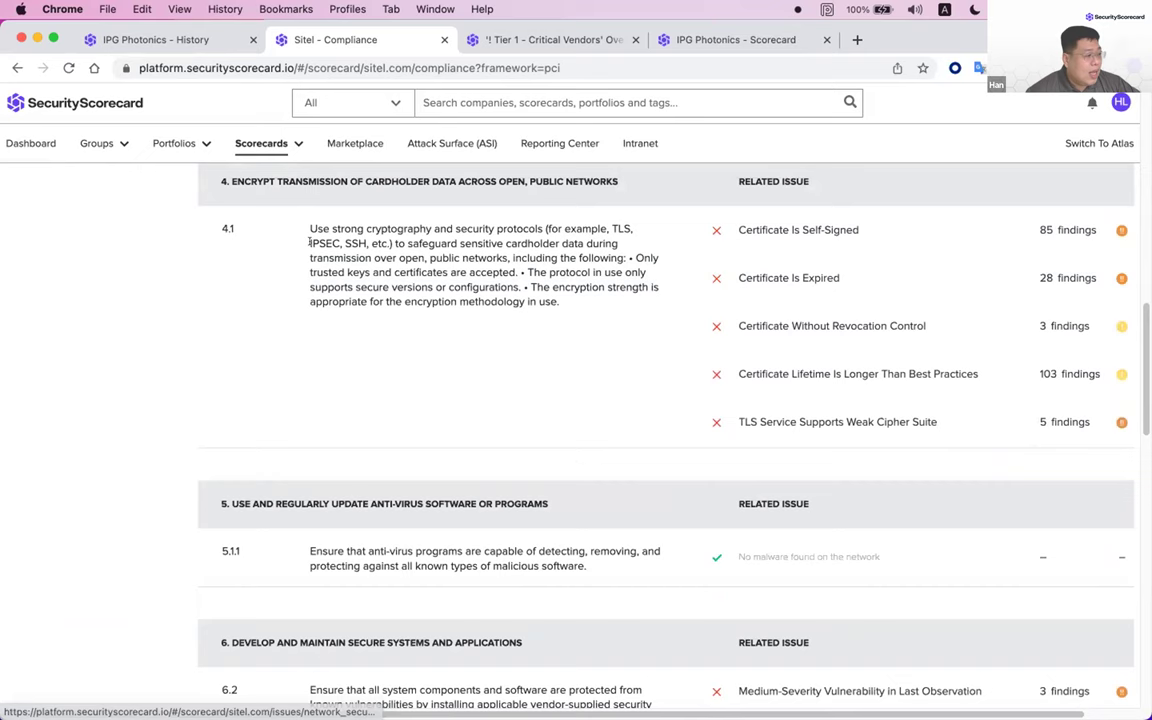
scroll(884, 585, "down", 6)
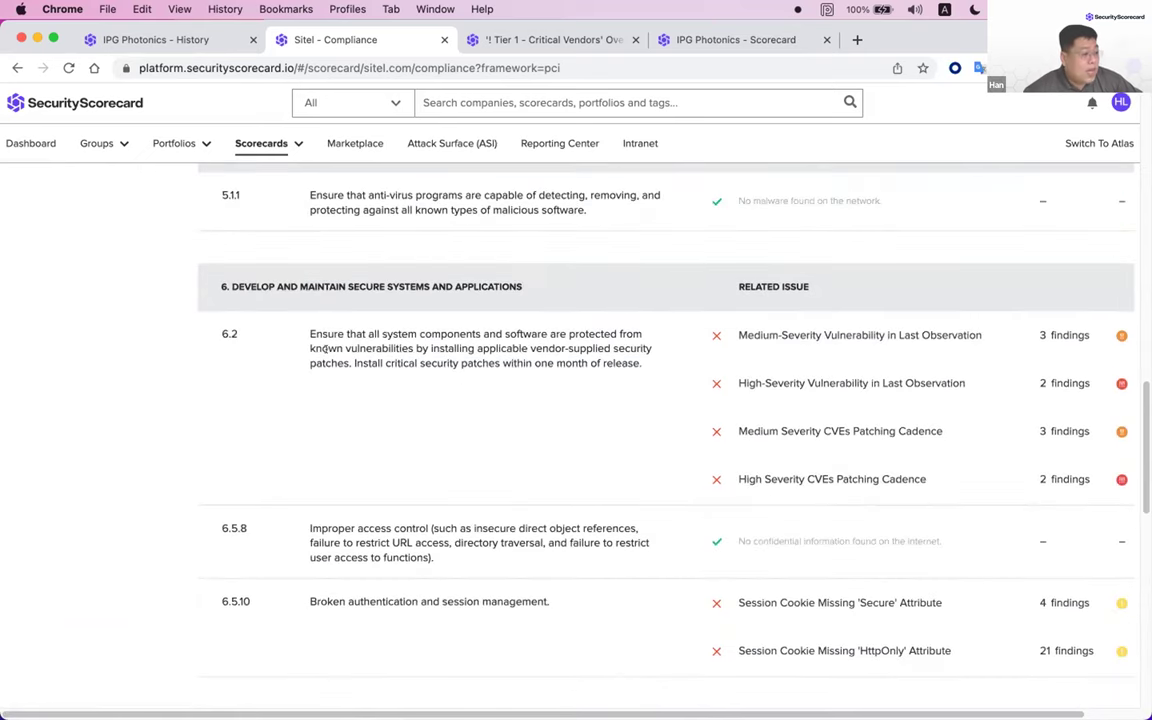
left_click_drag(302, 323, 645, 365)
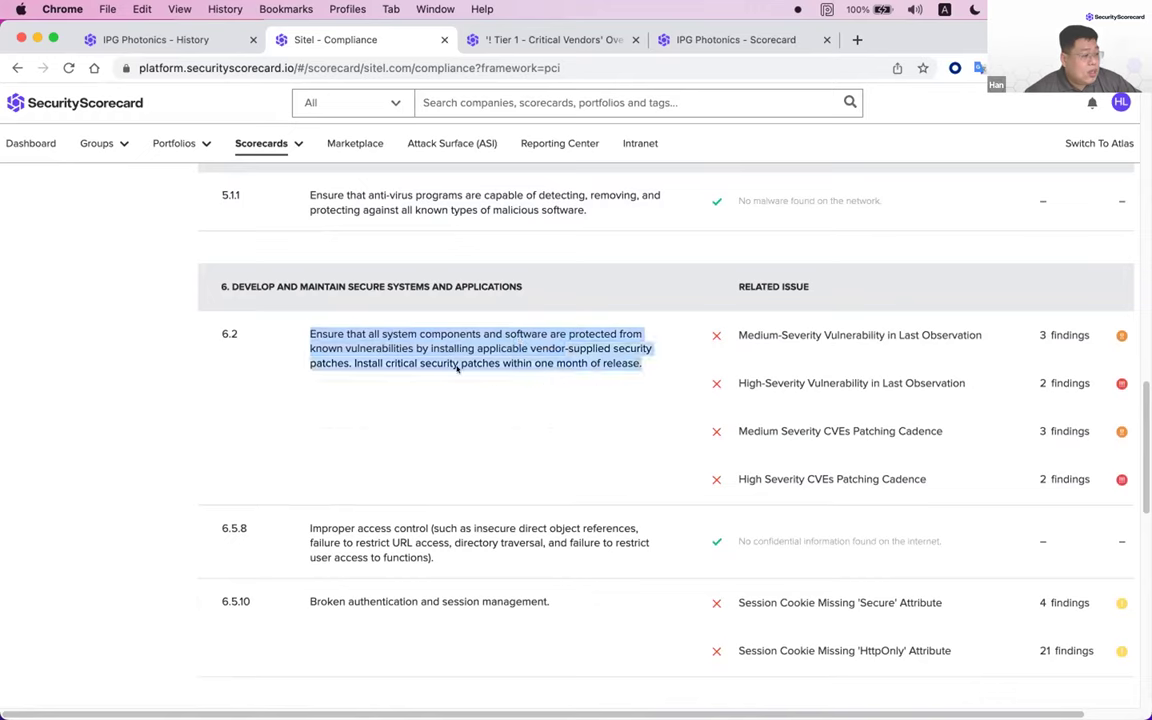
left_click(349, 355)
left_click_drag(353, 363, 656, 368)
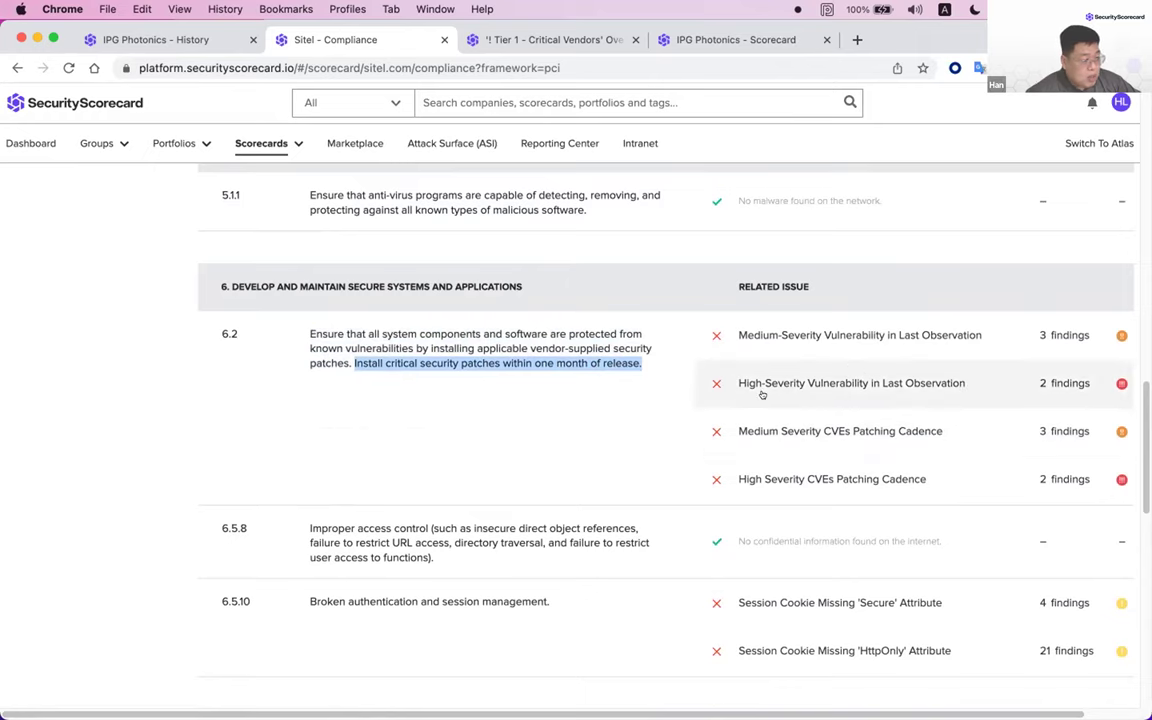
- Open the High-Severity Vulnerability in Last Observation issue under requirement 6.2 and examine the nginx vulnerability descriptions in its findings
left_click(839, 388)
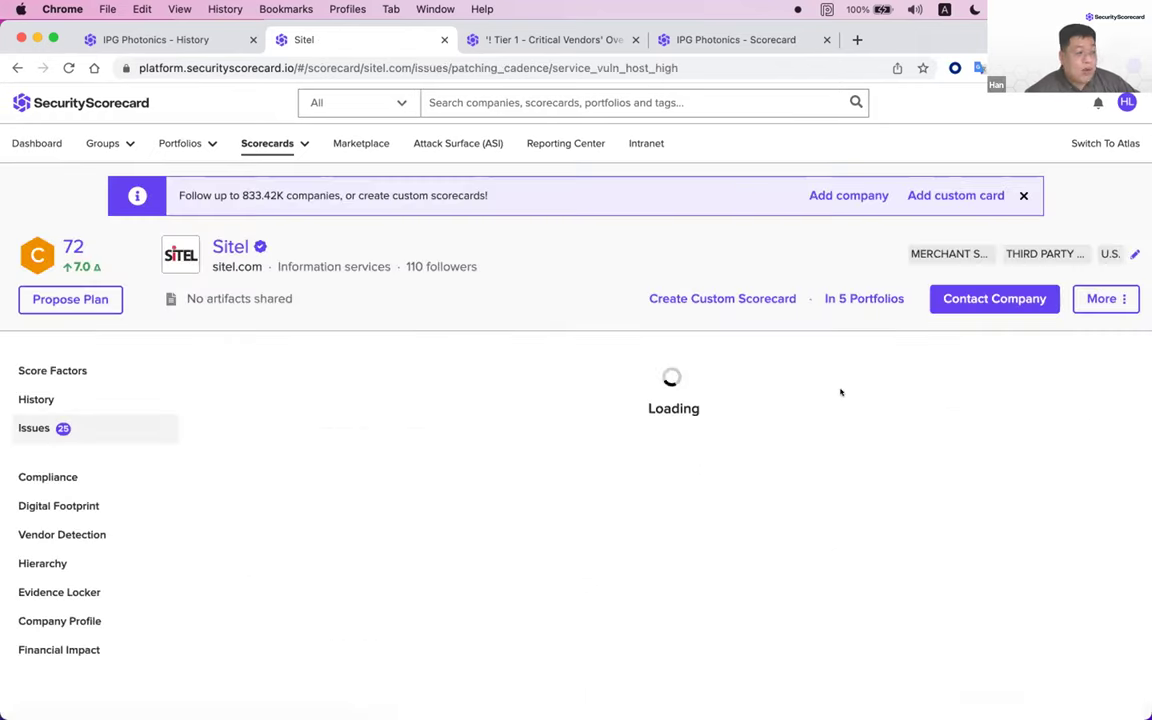
scroll(532, 588, "down", 10)
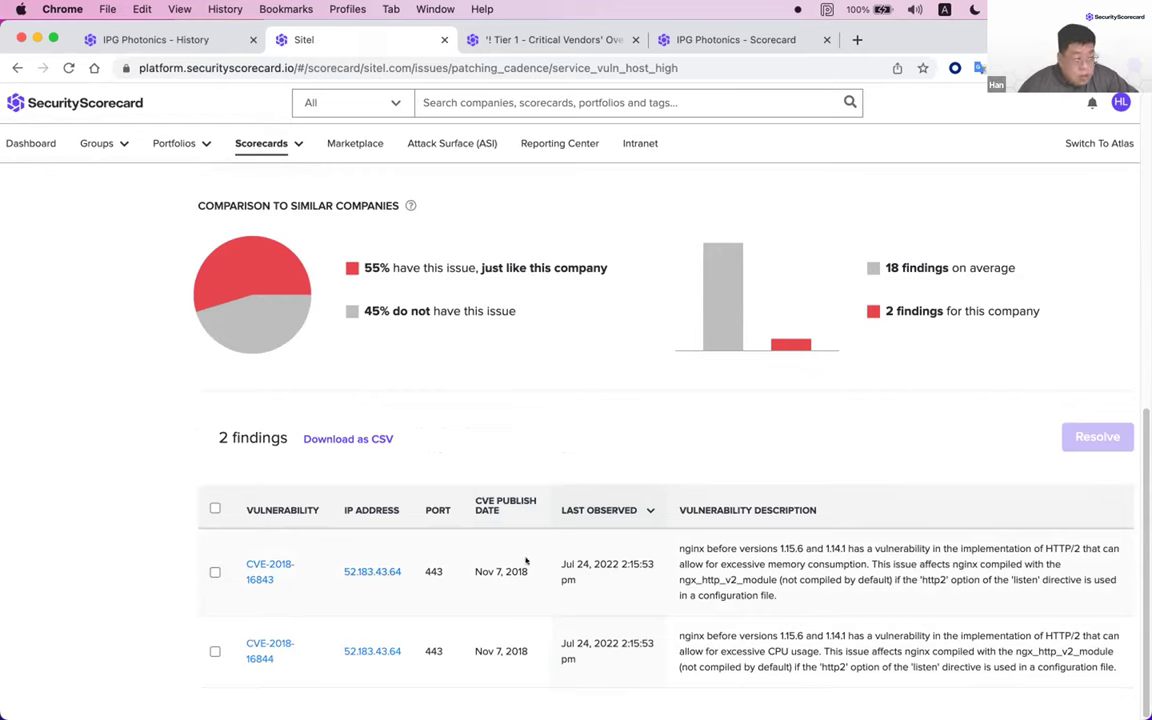
double_click(692, 548)
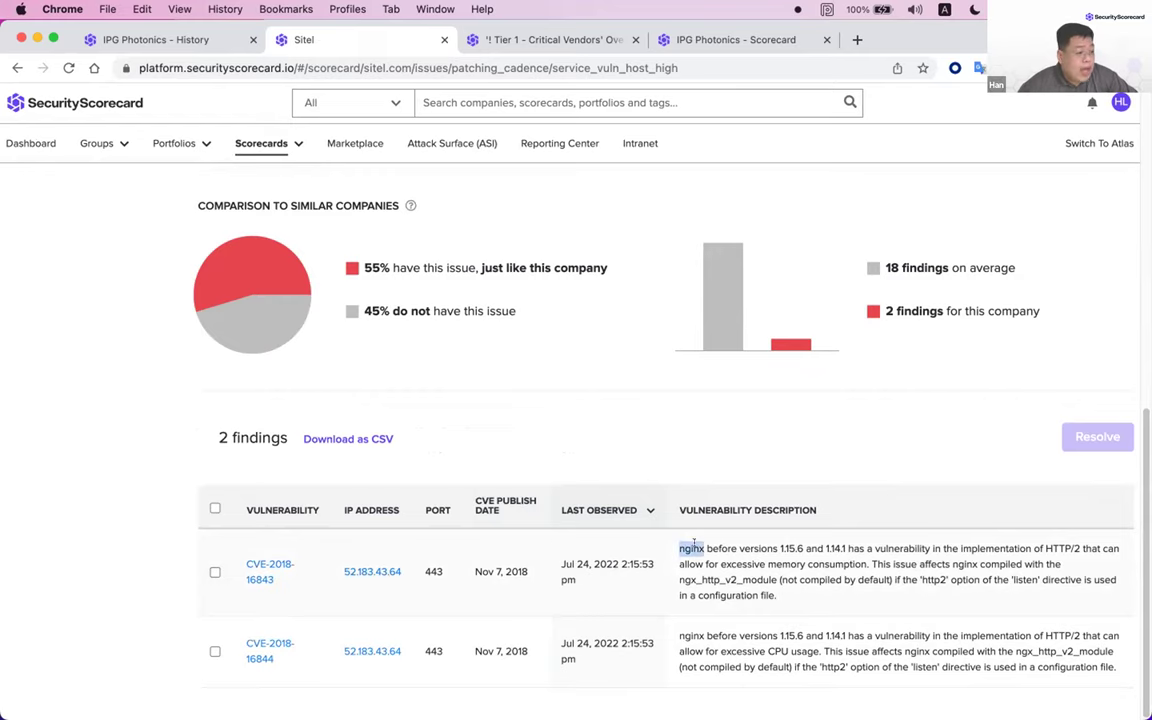
double_click(686, 635)
scroll(684, 633, "up", 10)
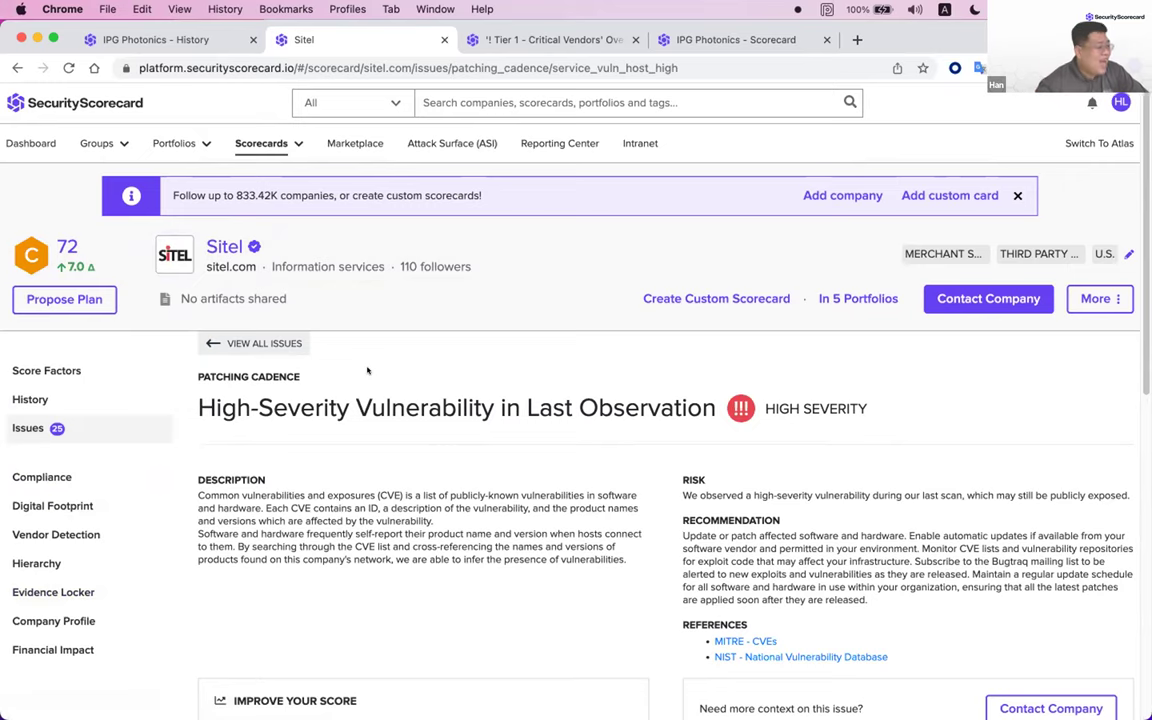
- Open Sitel's Vendor Detection page and review the third- and fourth-party risk chart with its vendor list
left_click(63, 524)
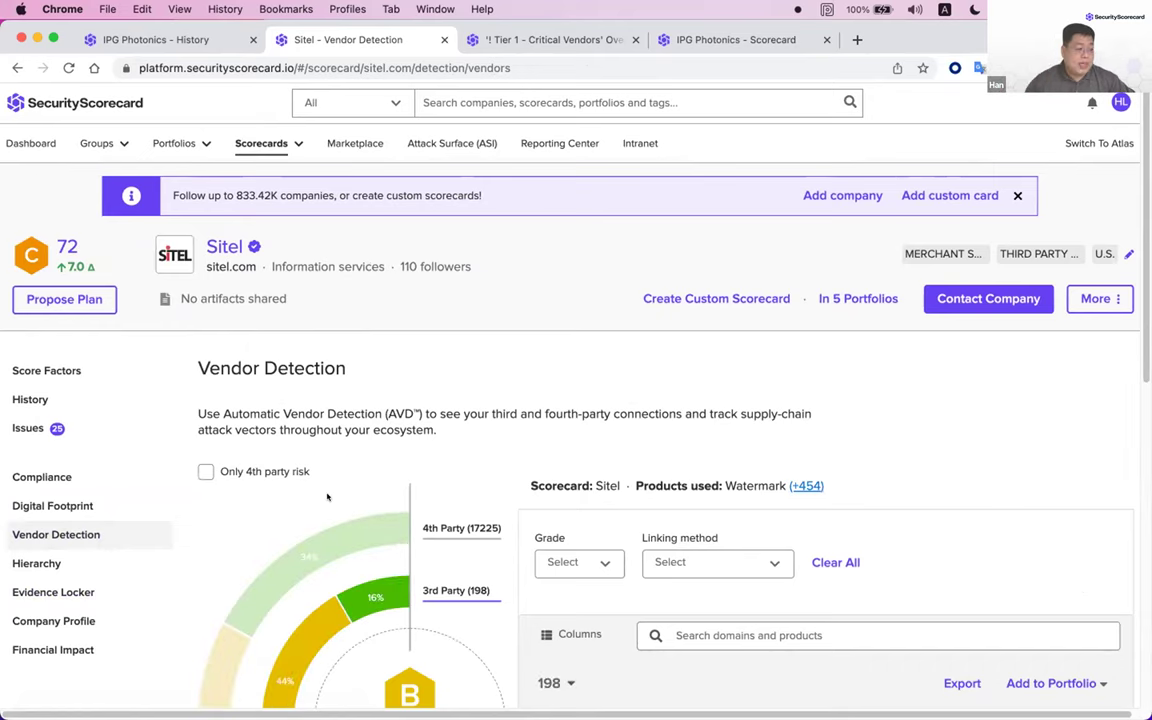
scroll(300, 448, "down", 2)
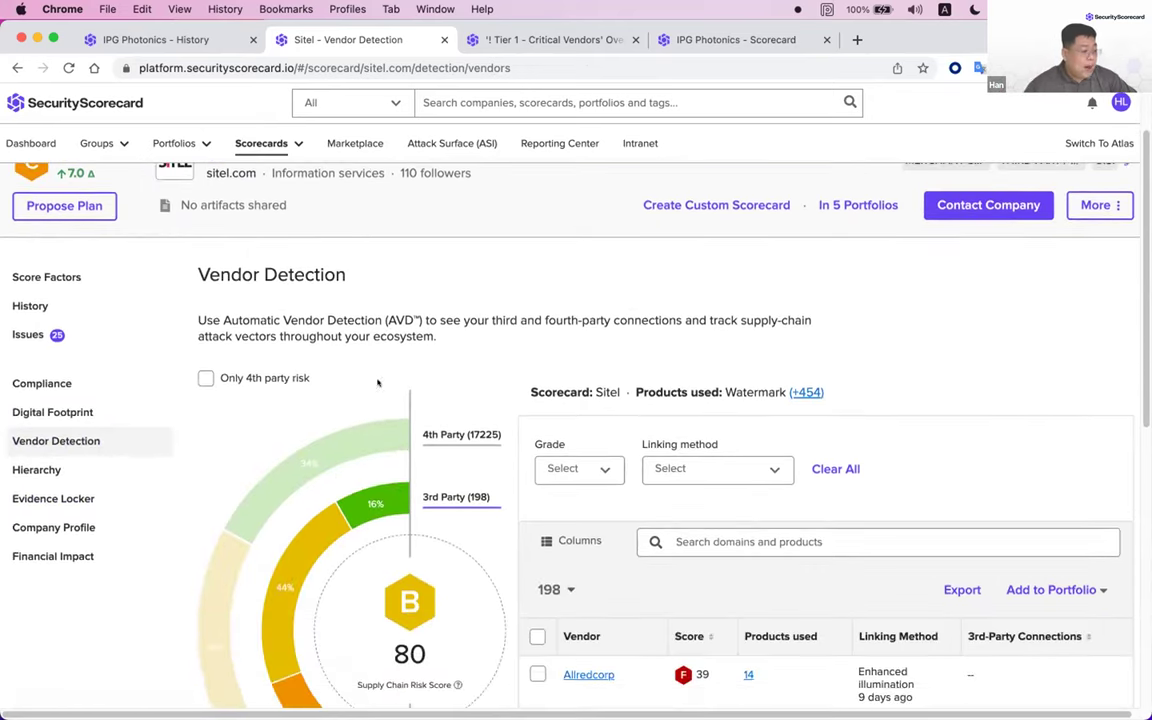
scroll(378, 382, "up", 2)
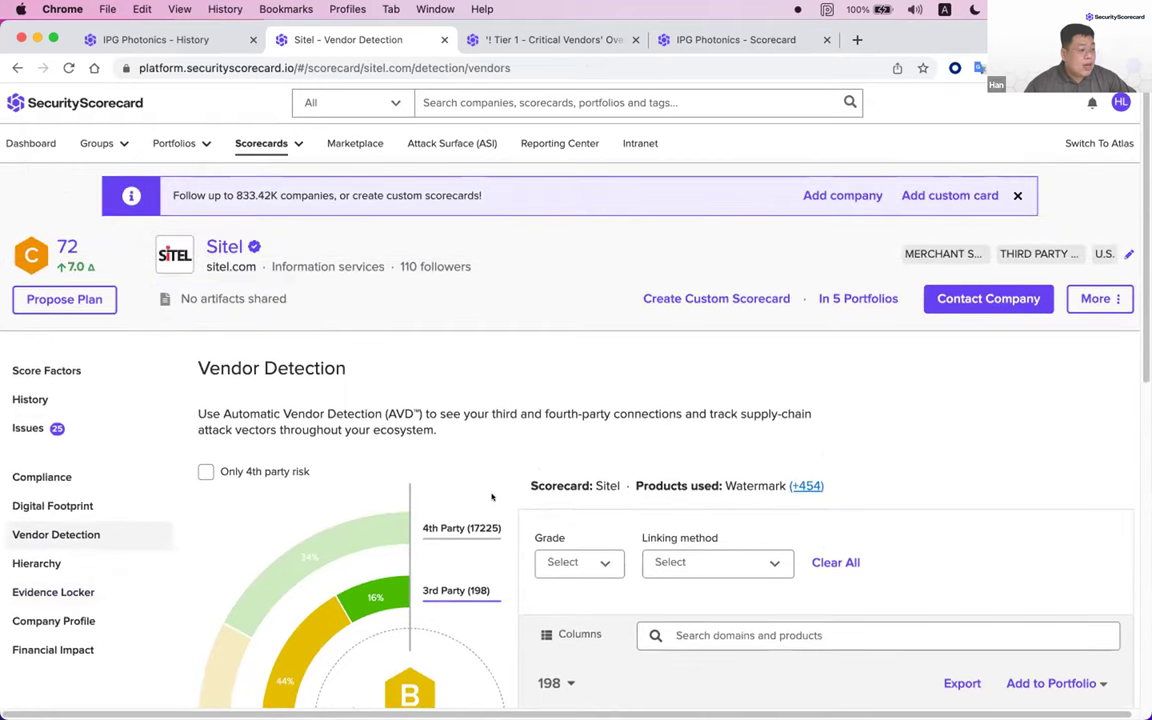
scroll(467, 478, "down", 6)
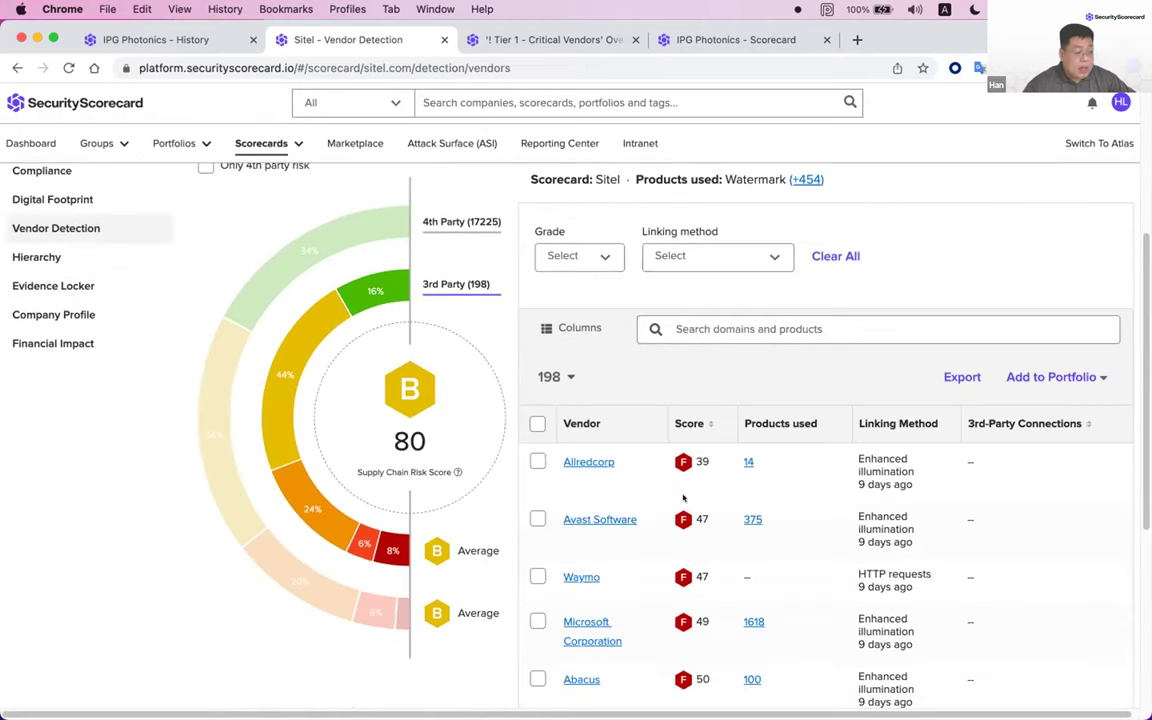
scroll(675, 560, "up", 1)
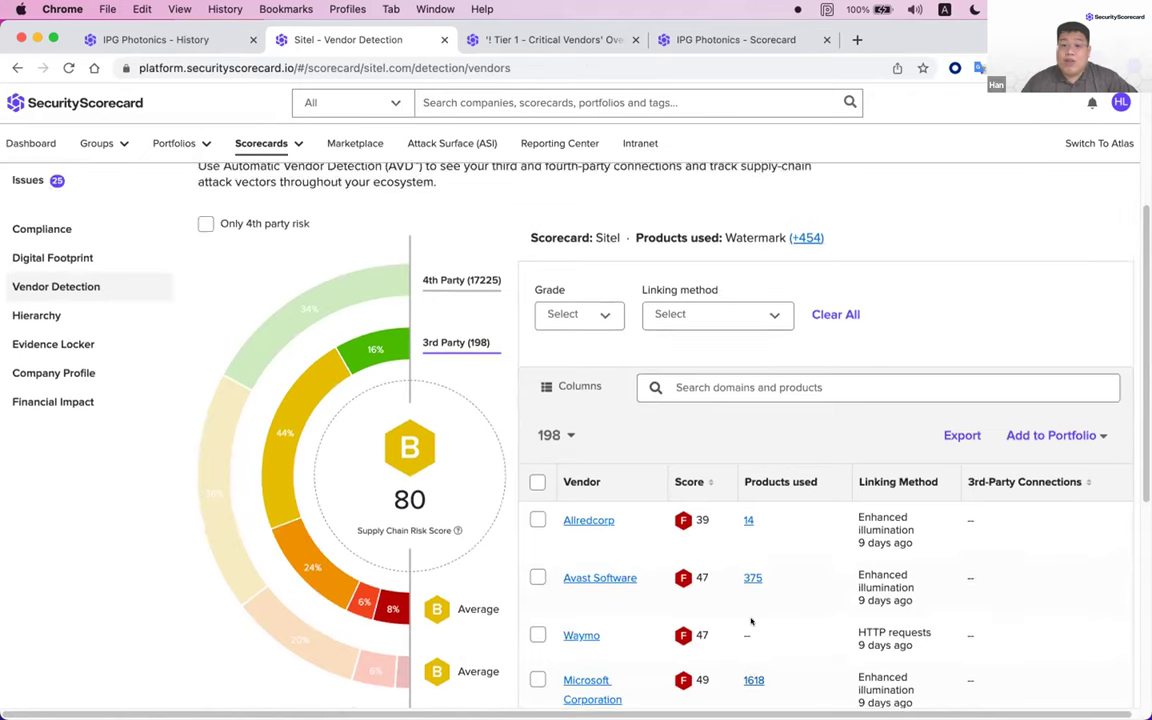
- Open the full list of third-party products Sitel uses and examine the entries under A, highlighting the Adobe and Amazon products
left_click(806, 237)
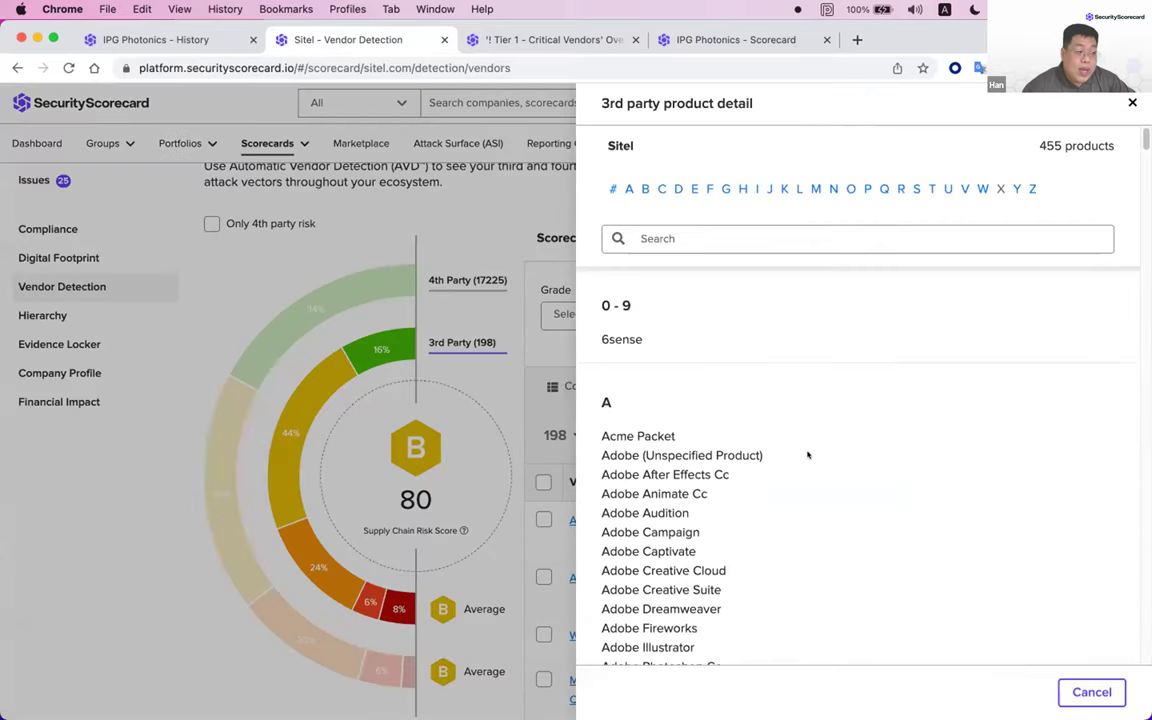
double_click(597, 338)
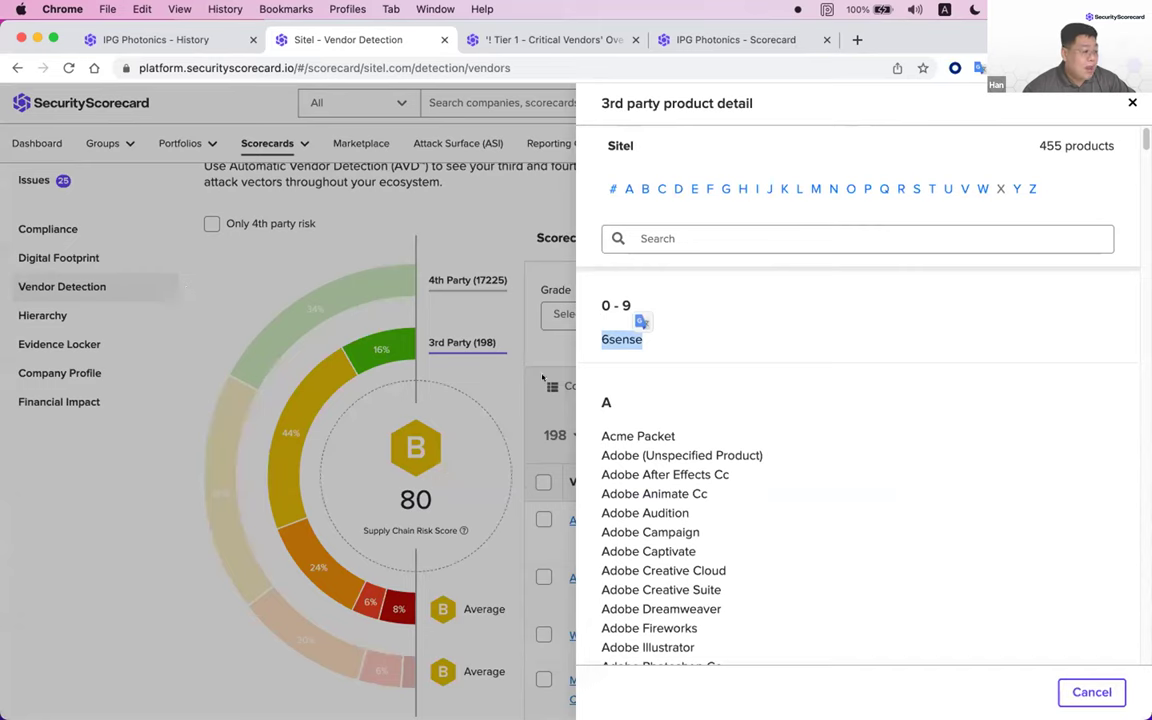
scroll(797, 481, "down", 3)
left_click_drag(602, 337, 745, 609)
scroll(745, 609, "down", 5)
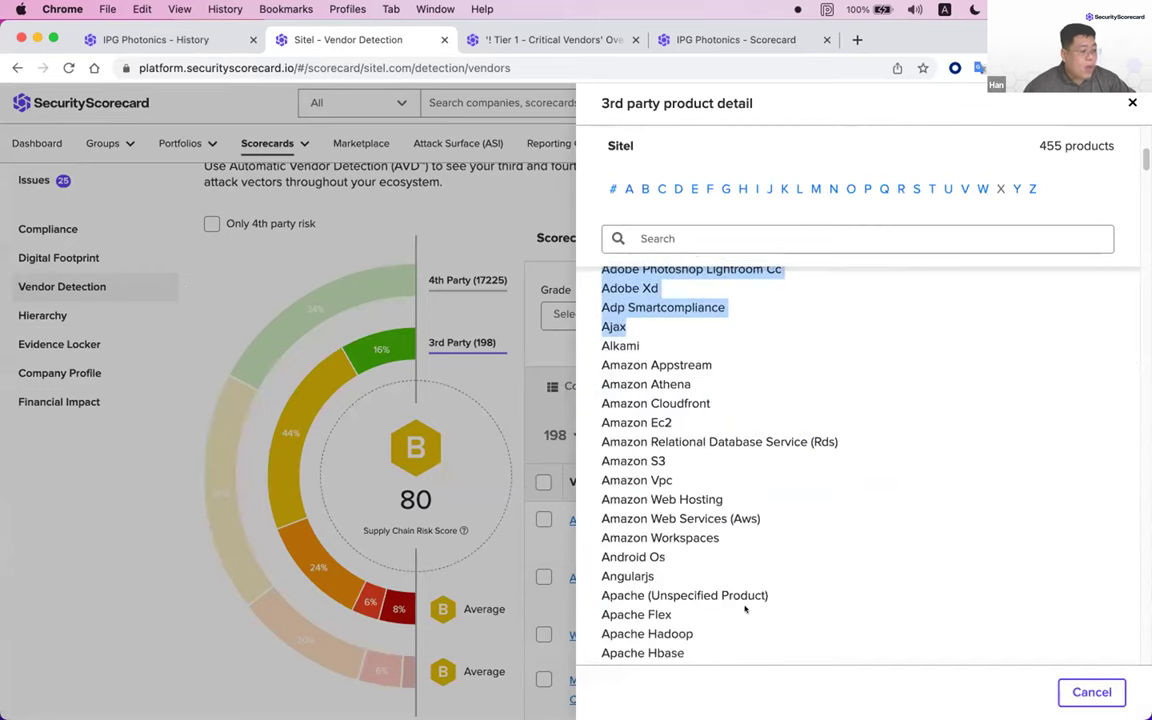
left_click(600, 340)
double_click(622, 345)
left_click_drag(600, 362, 661, 553)
scroll(668, 560, "down", 10)
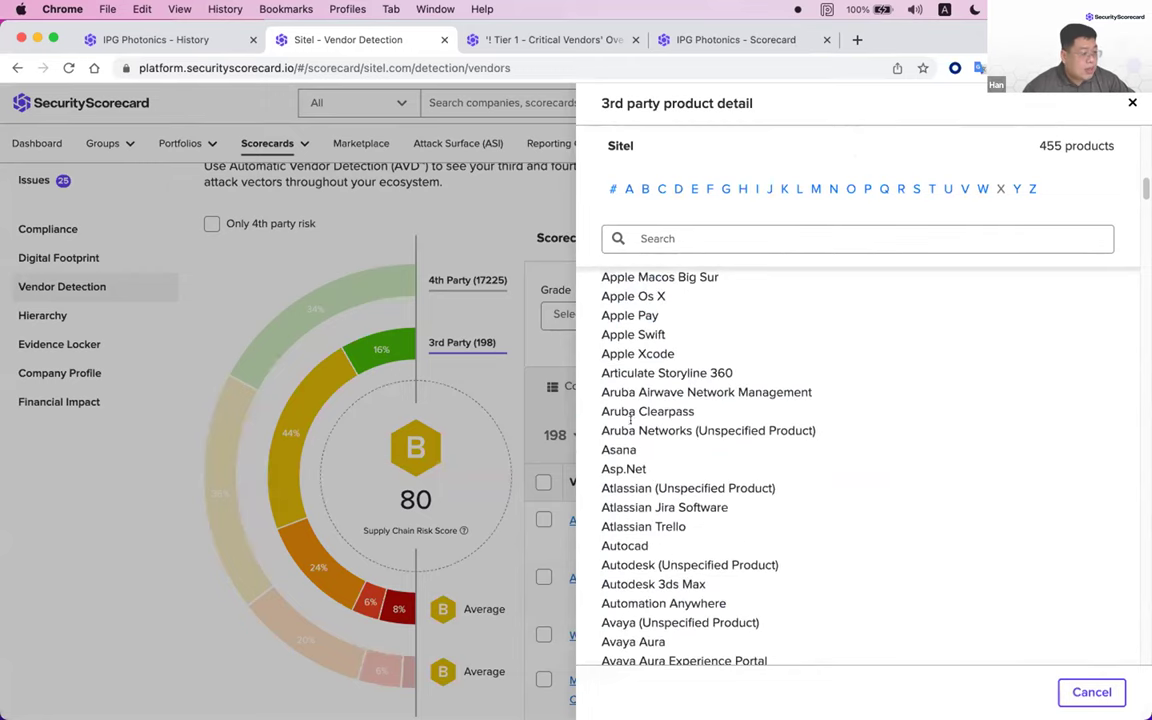
- Examine the product list from the Azure entries through B, highlight Blue Coat and close the list
scroll(668, 560, "up", 3)
mouse_move(600, 343)
left_mouse_down()
mouse_move(603, 403)
mouse_move(683, 518)
mouse_move(644, 366)
mouse_move(618, 356)
left_mouse_up()
scroll(683, 518, "down", 10)
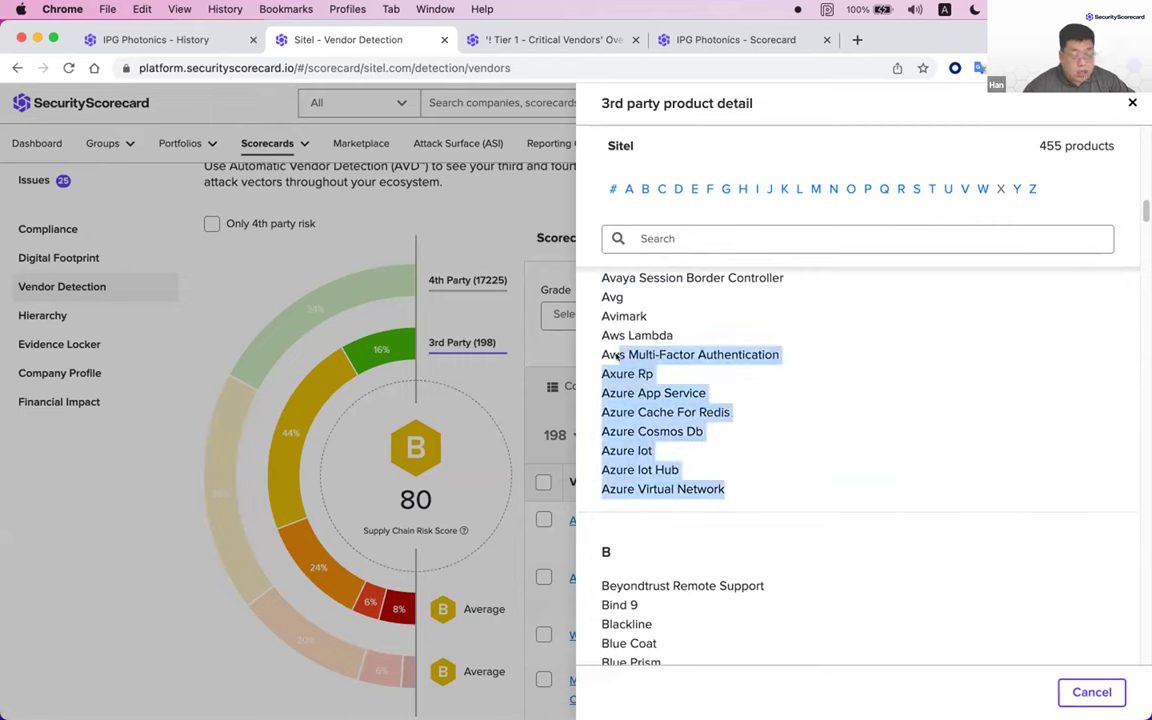
scroll(630, 375, "down", 4)
left_click(666, 414)
triple_click(635, 437)
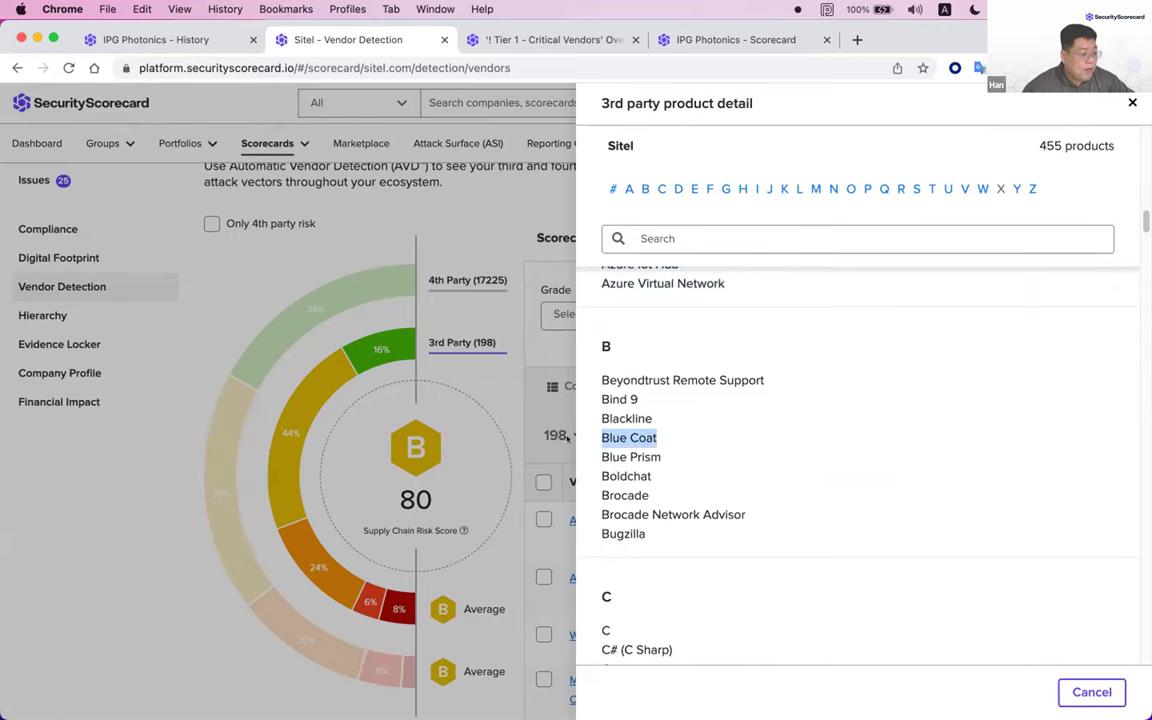
key("Escape")
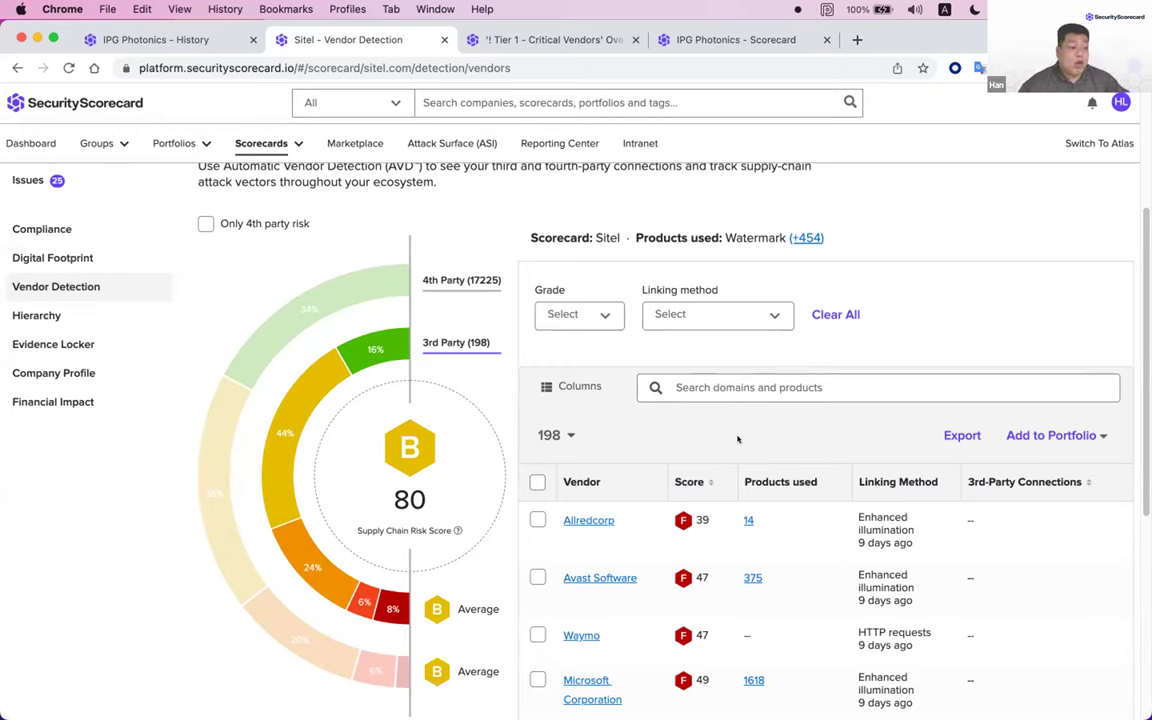
- Switch from Sitel to My Scorecard and open its Financial Impact page
scroll(490, 457, "up", 5)
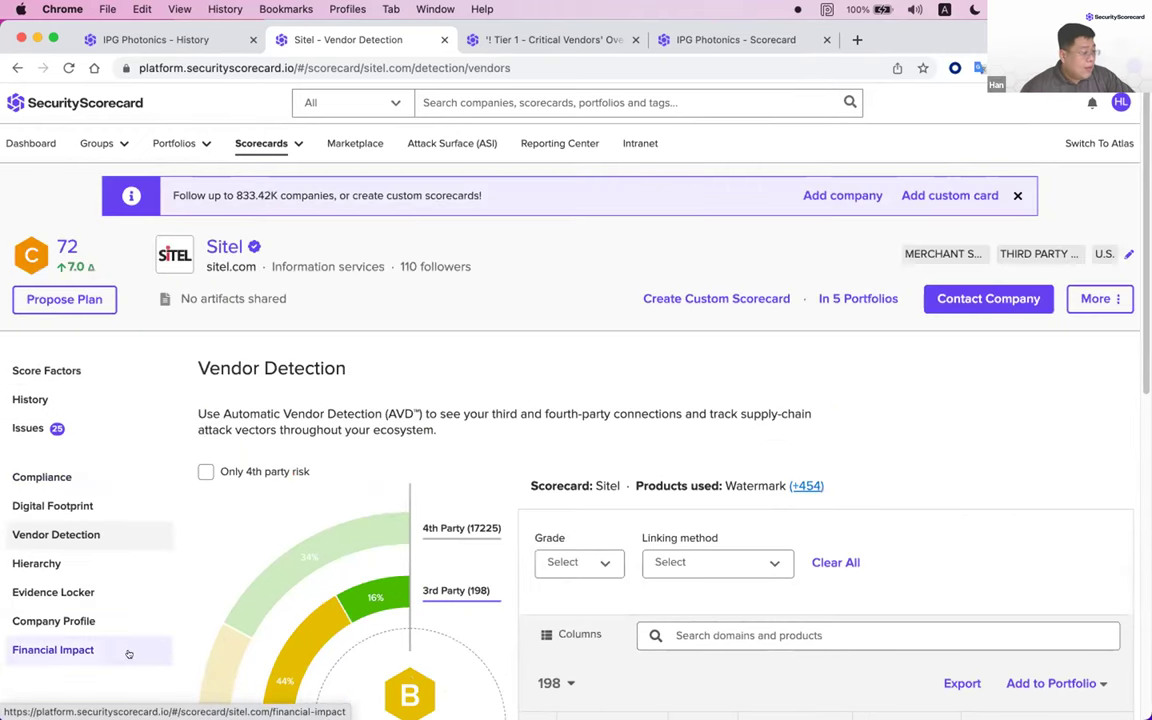
left_click(300, 143)
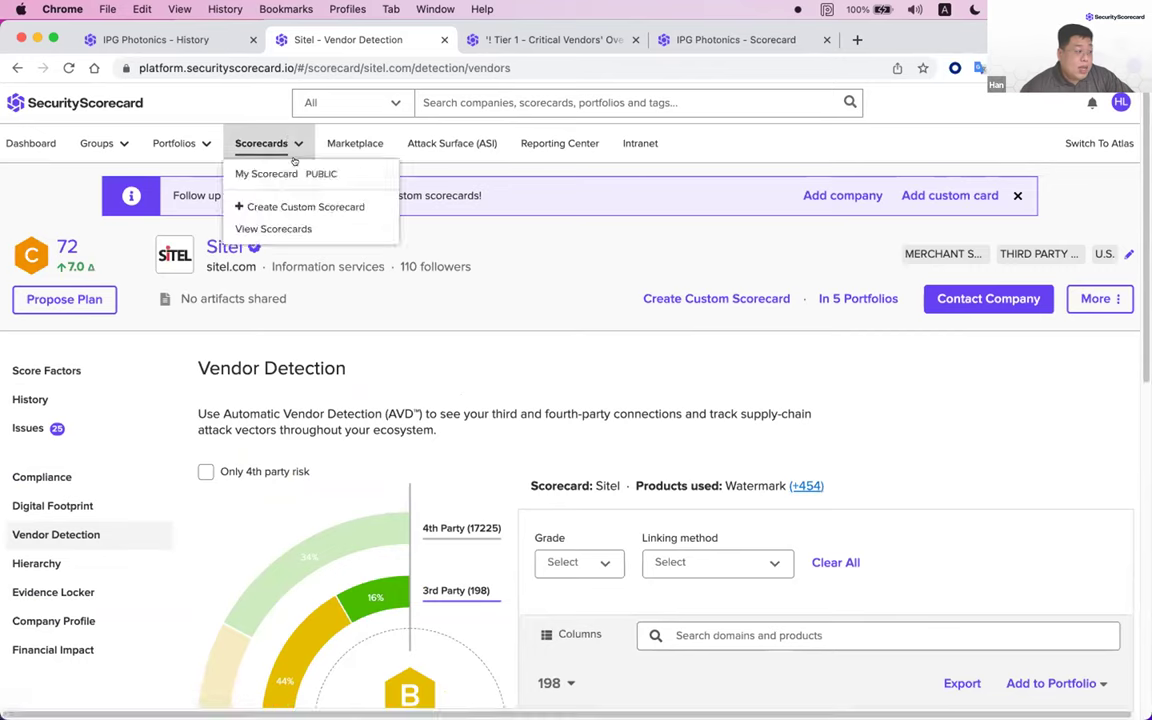
left_click(285, 172)
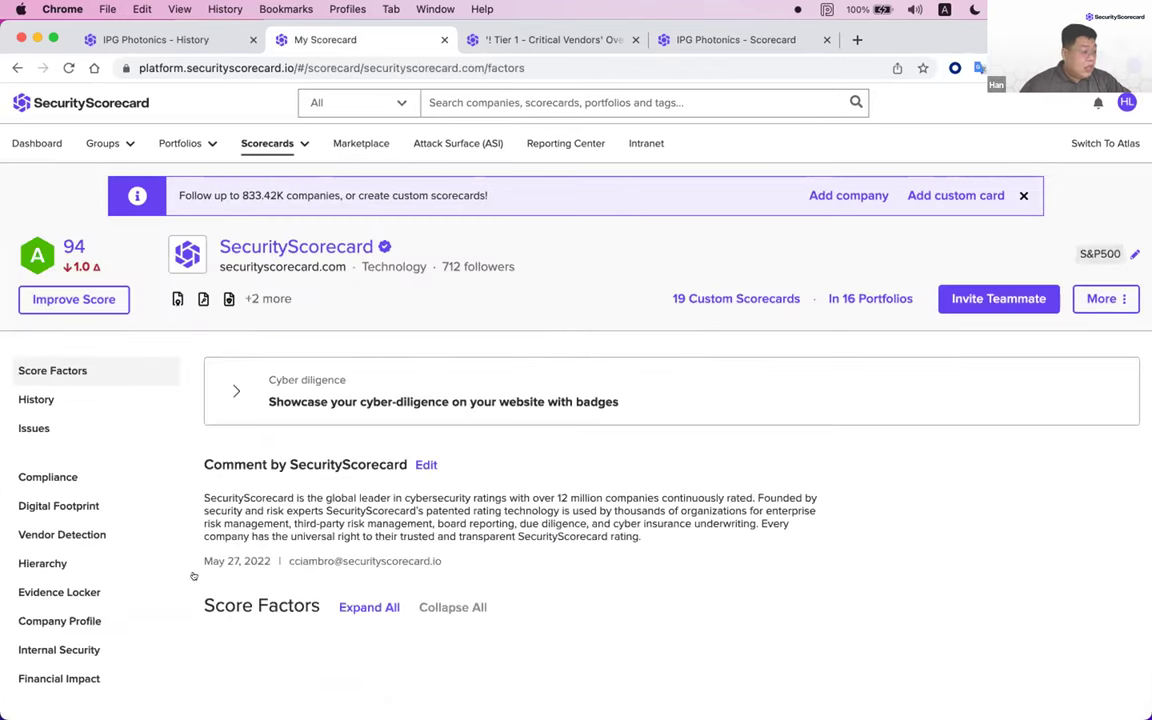
left_click(71, 679)
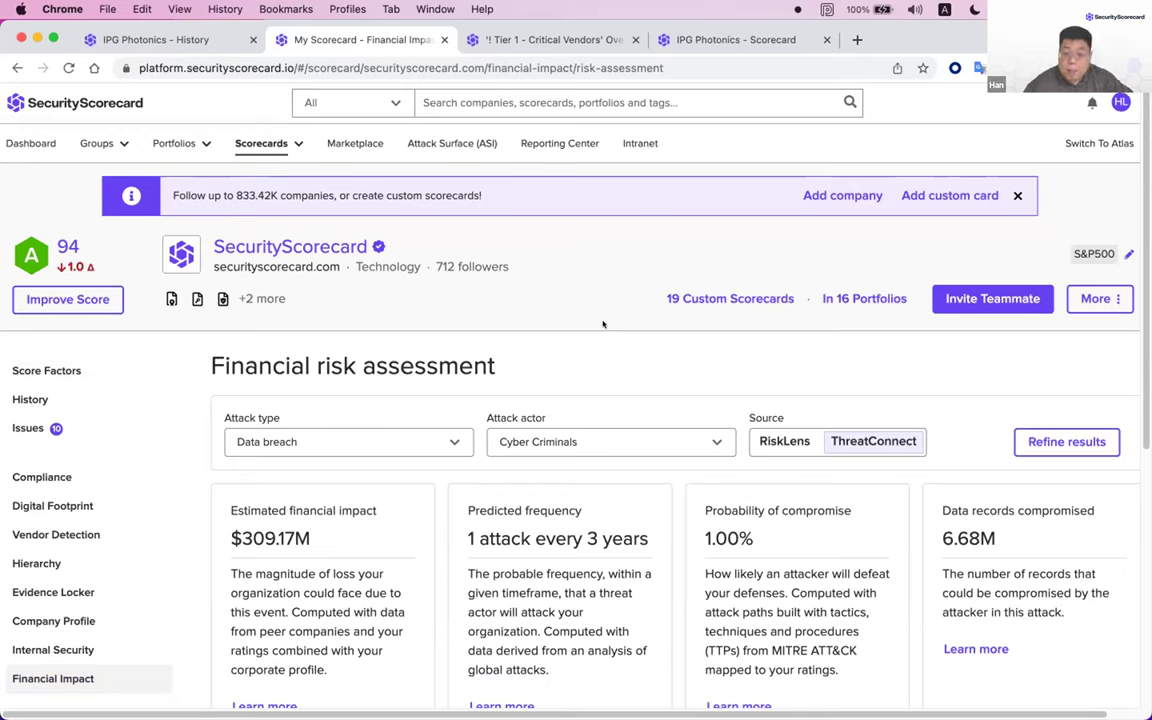
- Check the available attack types and attack actors without changing them, and expand the options for refining the financial risk results
left_click(391, 441)
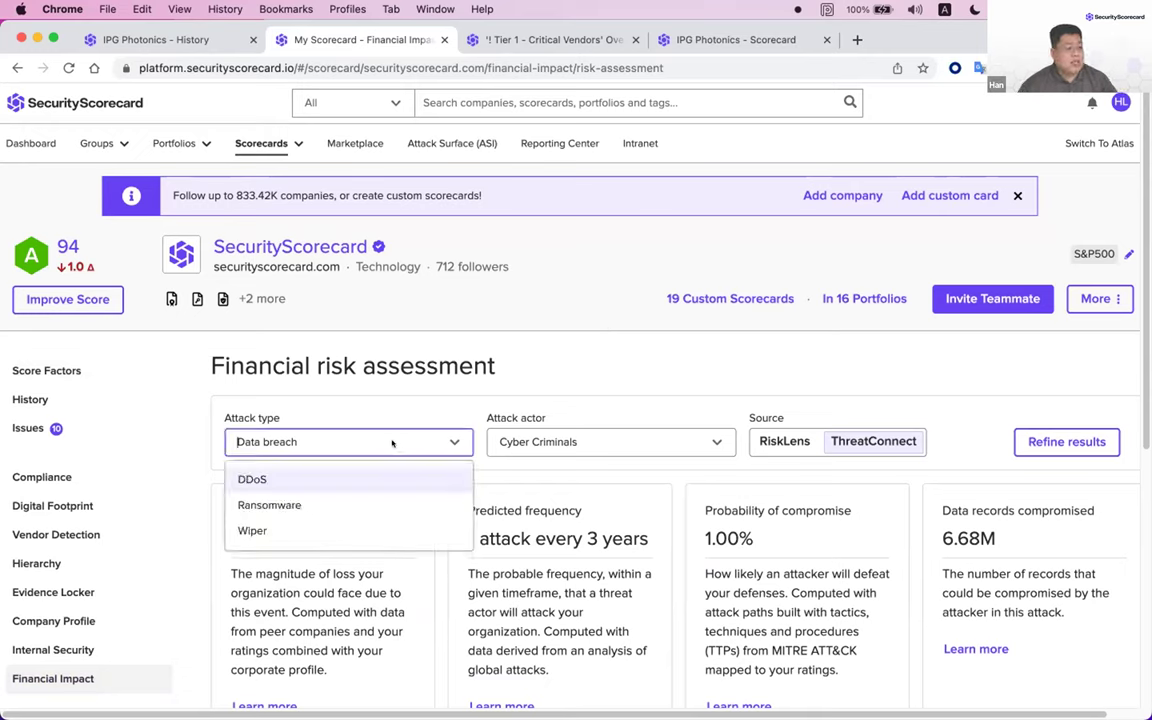
left_click(540, 382)
left_click(583, 441)
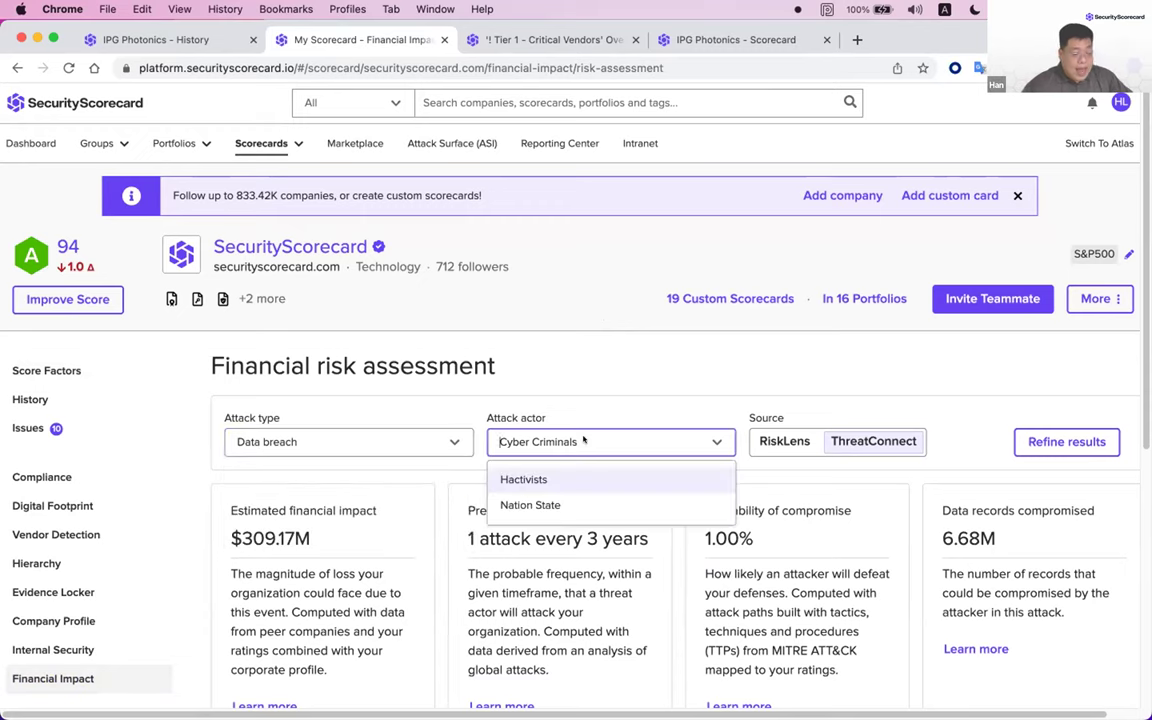
left_click(640, 378)
left_click(1030, 441)
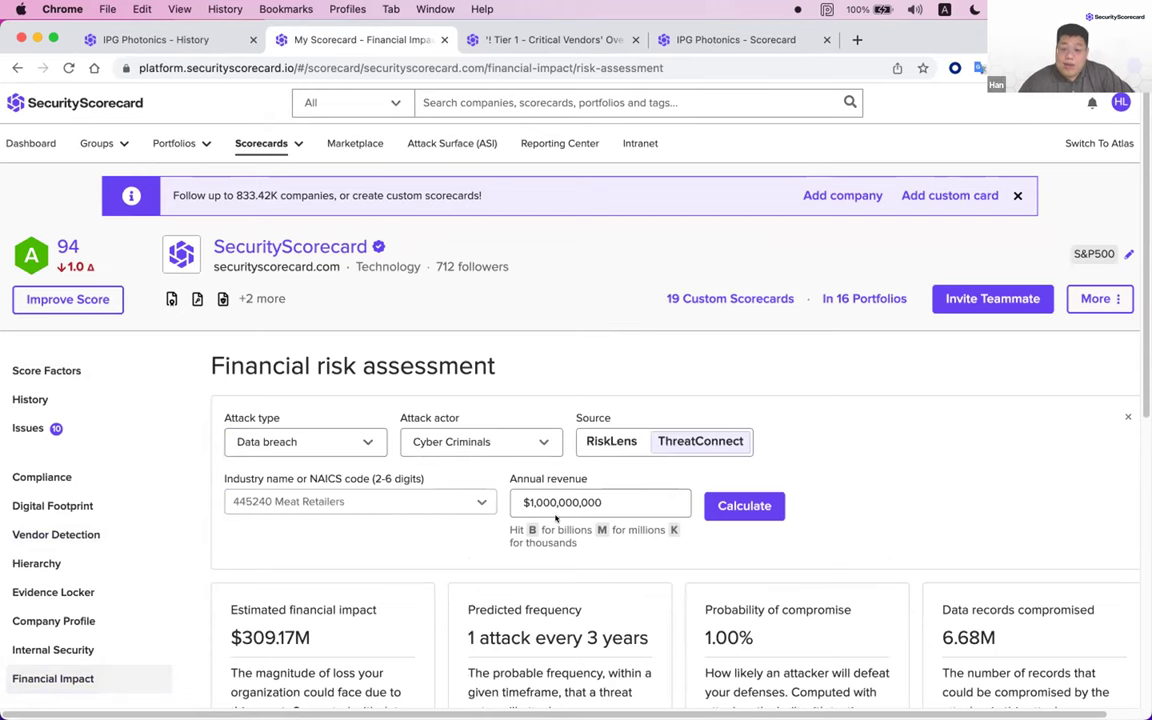
- Review the financial risk assessment results and highlight the number of data records compromised
scroll(323, 495, "down", 5)
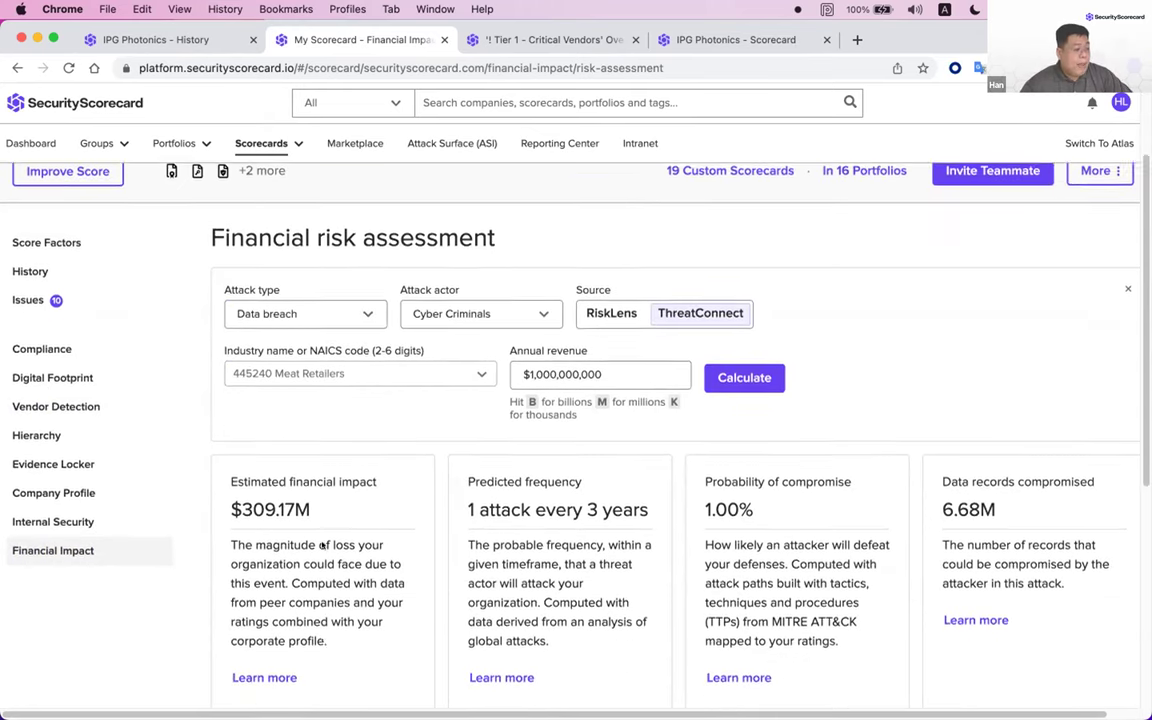
scroll(350, 520, "down", 2)
scroll(375, 490, "up", 4)
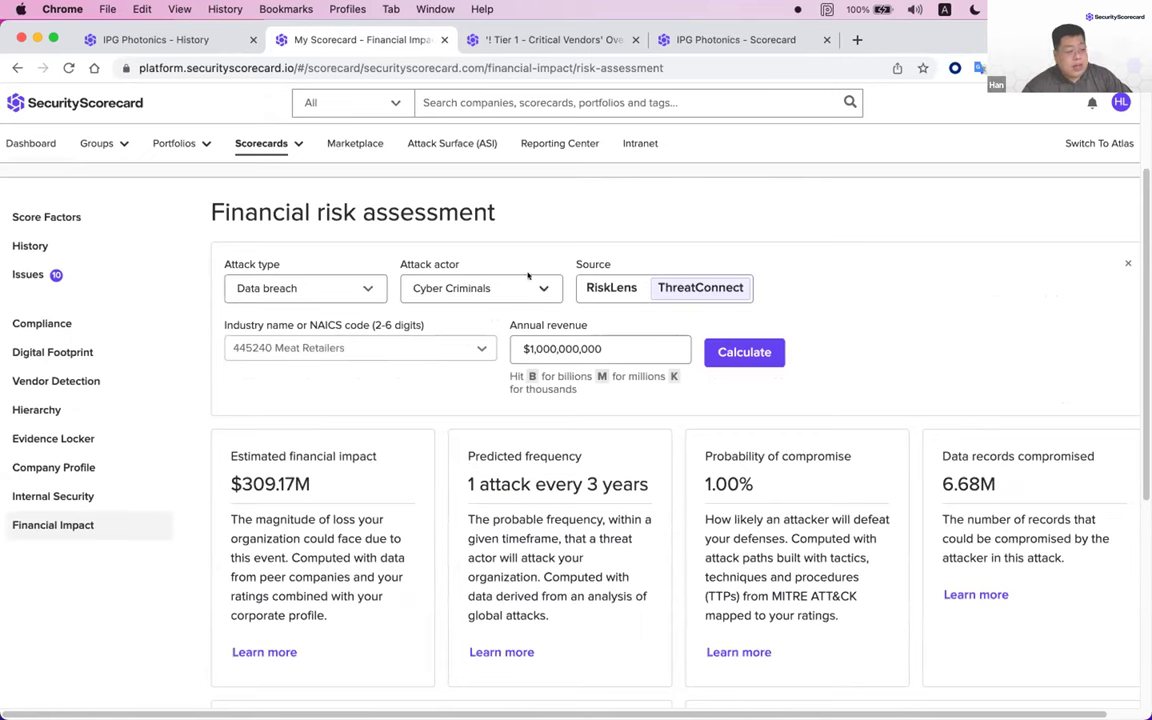
scroll(424, 254, "down", 3)
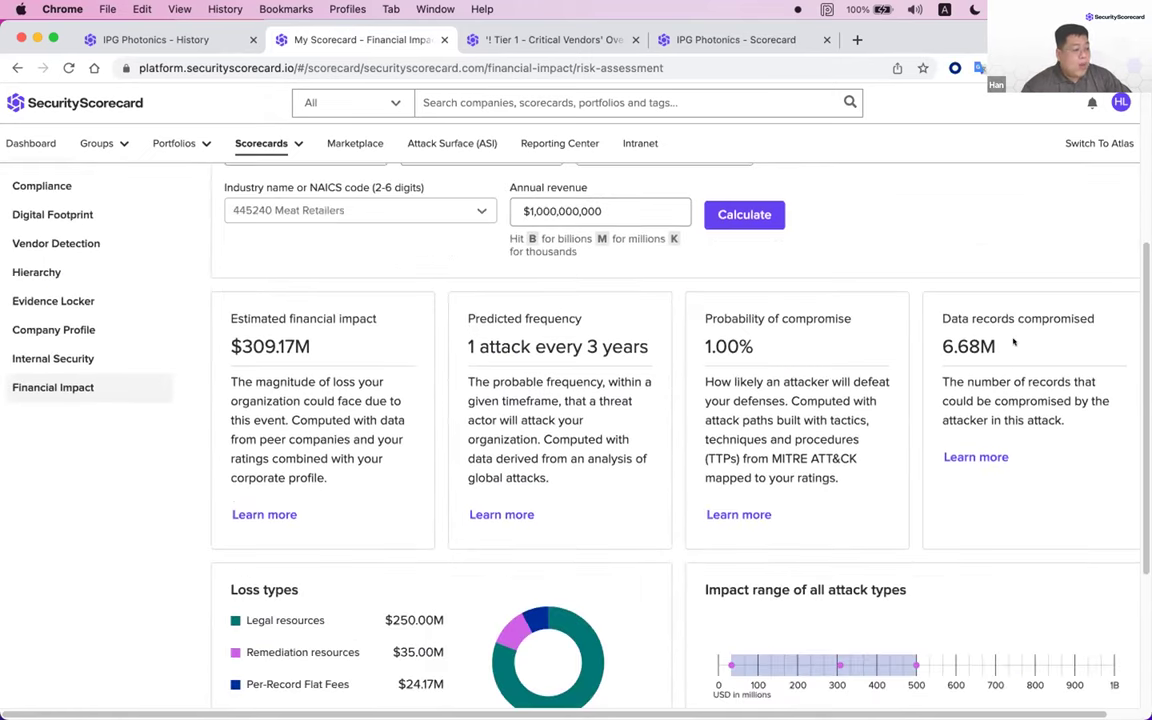
left_click_drag(998, 347, 940, 342)
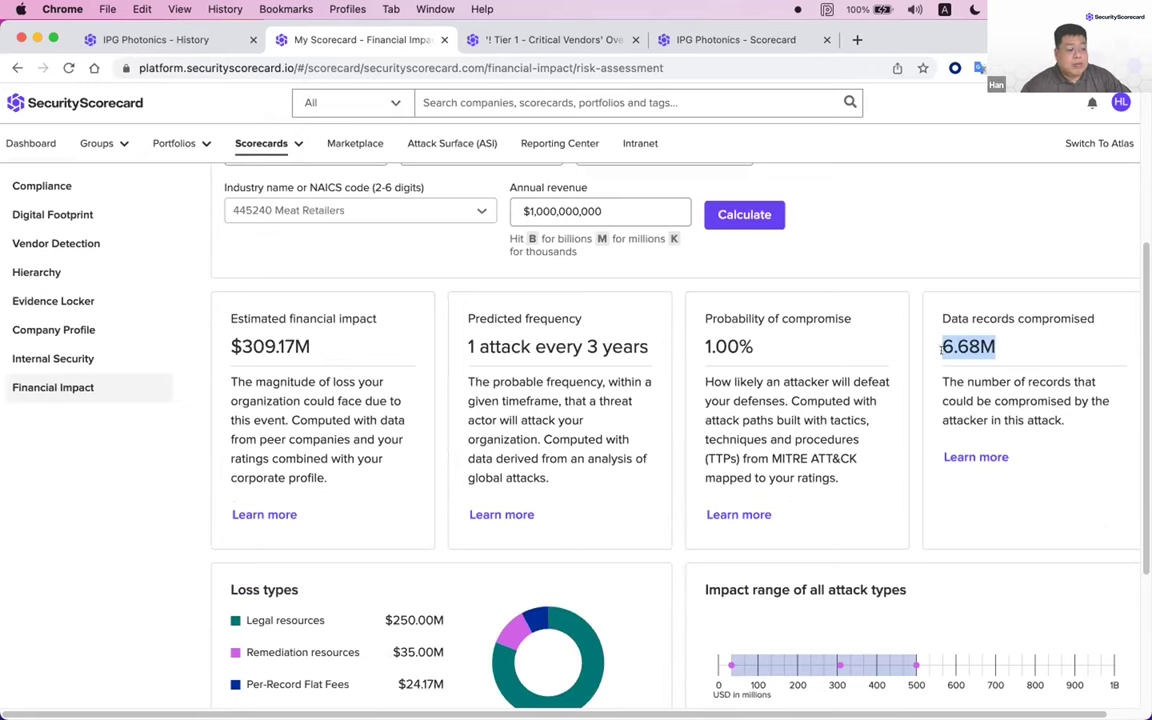
- Highlight the probability of compromise, predicted attack frequency and estimated financial impact in the risk assessment results
left_click_drag(760, 350, 684, 343)
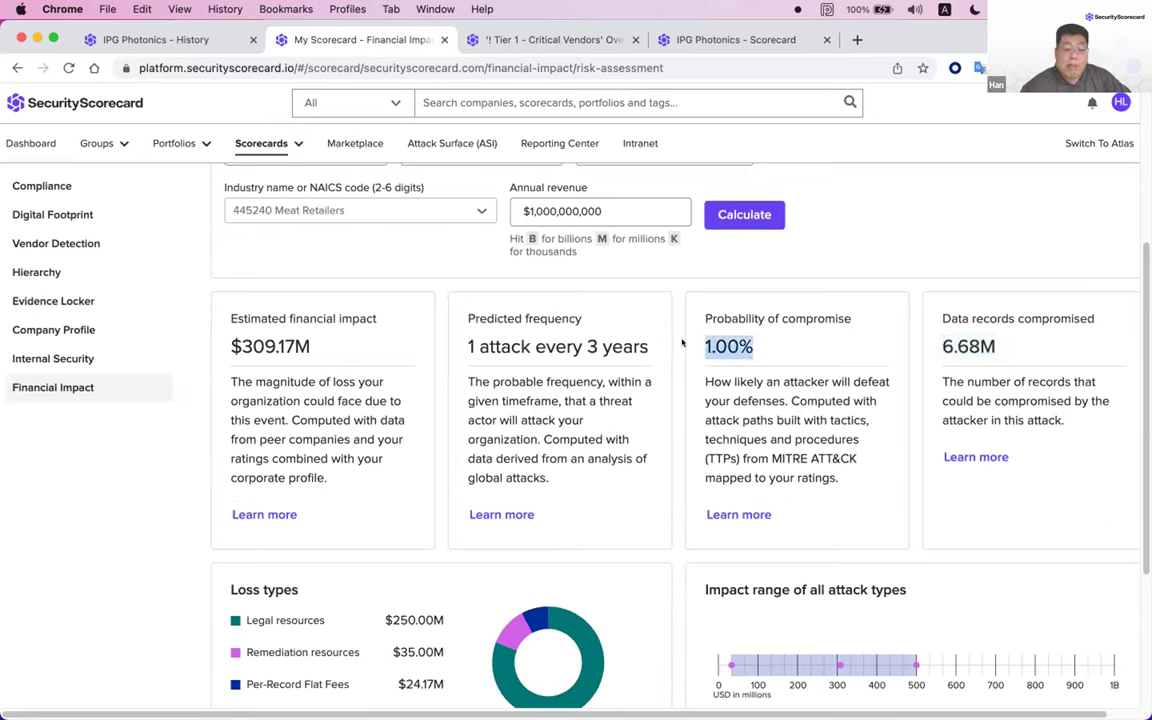
left_click_drag(505, 346, 467, 346)
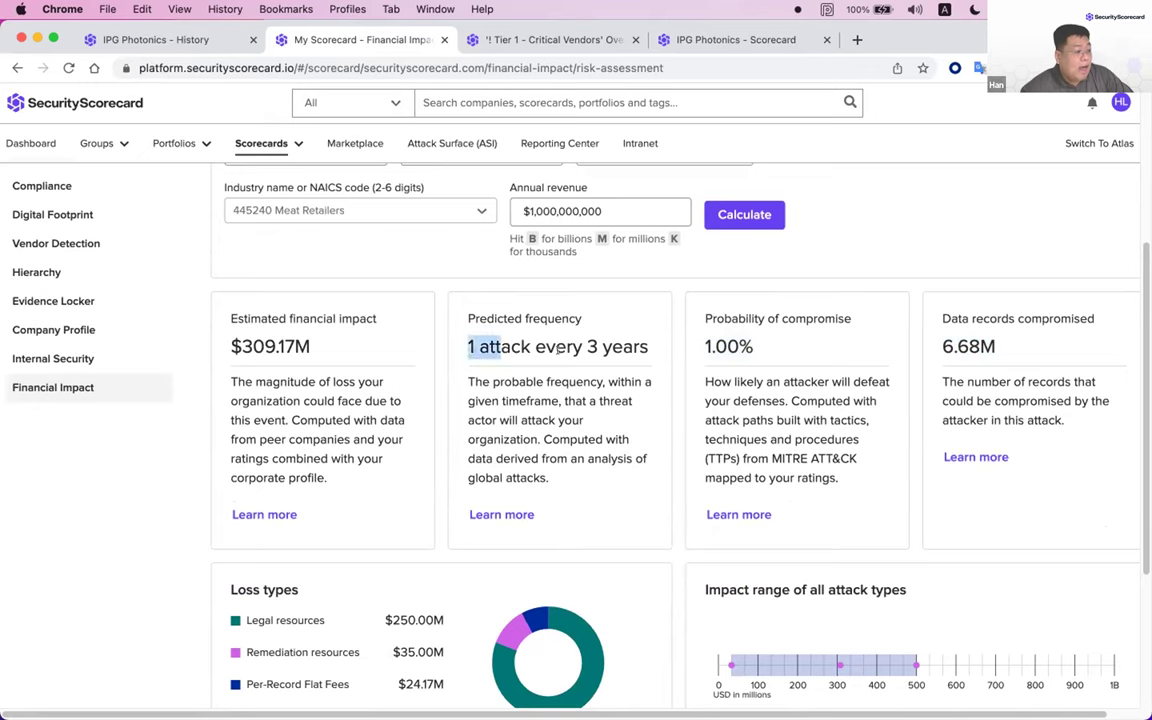
left_click_drag(558, 348, 641, 347)
left_click(648, 348)
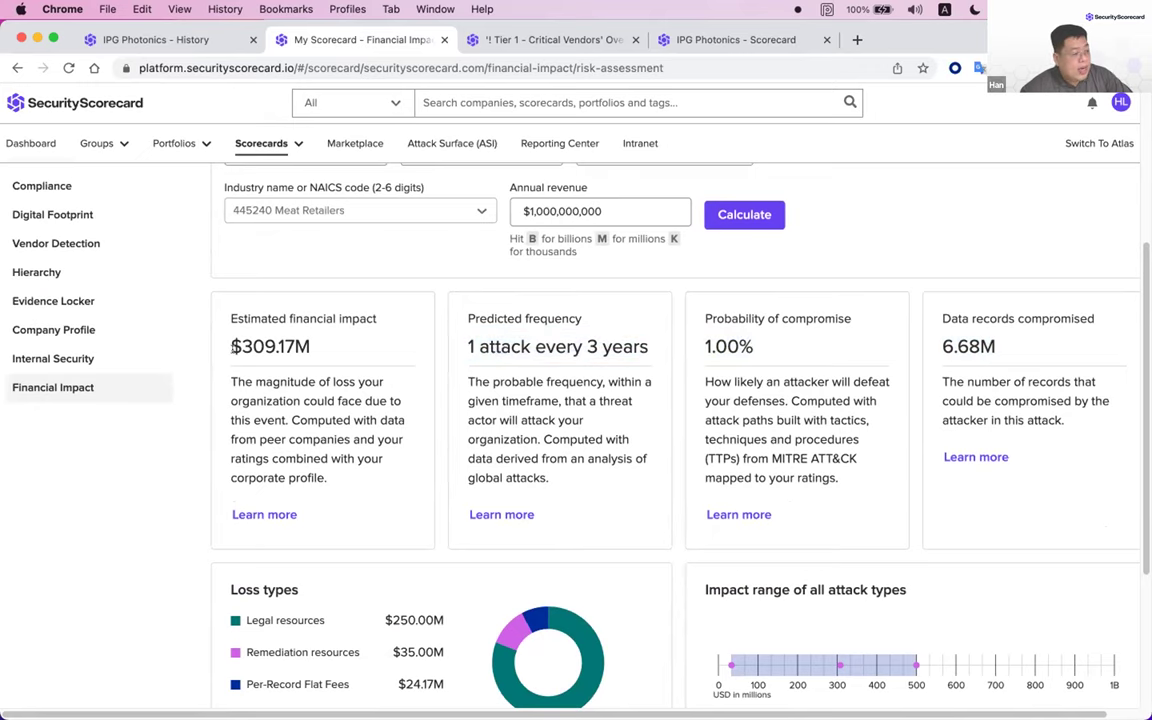
left_click_drag(212, 340, 328, 353)
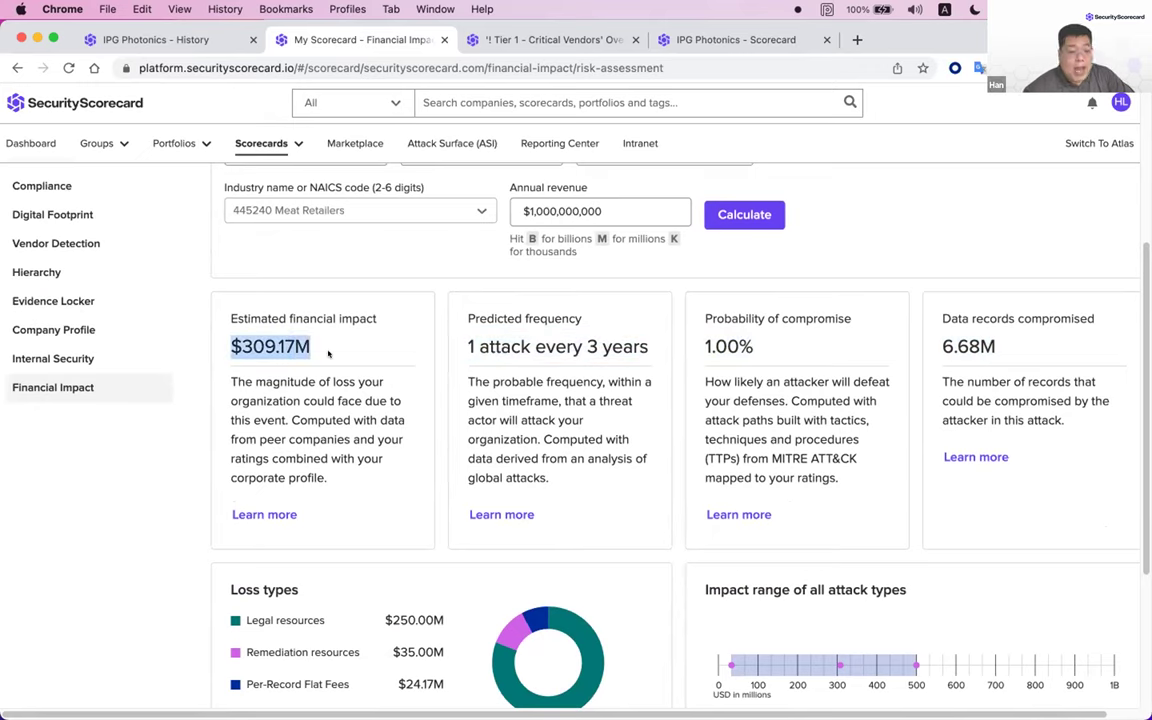
- Check the loss types, then set the financial risk assessment's attack type to Ransomware
scroll(328, 353, "down", 5)
scroll(328, 353, "up", 8)
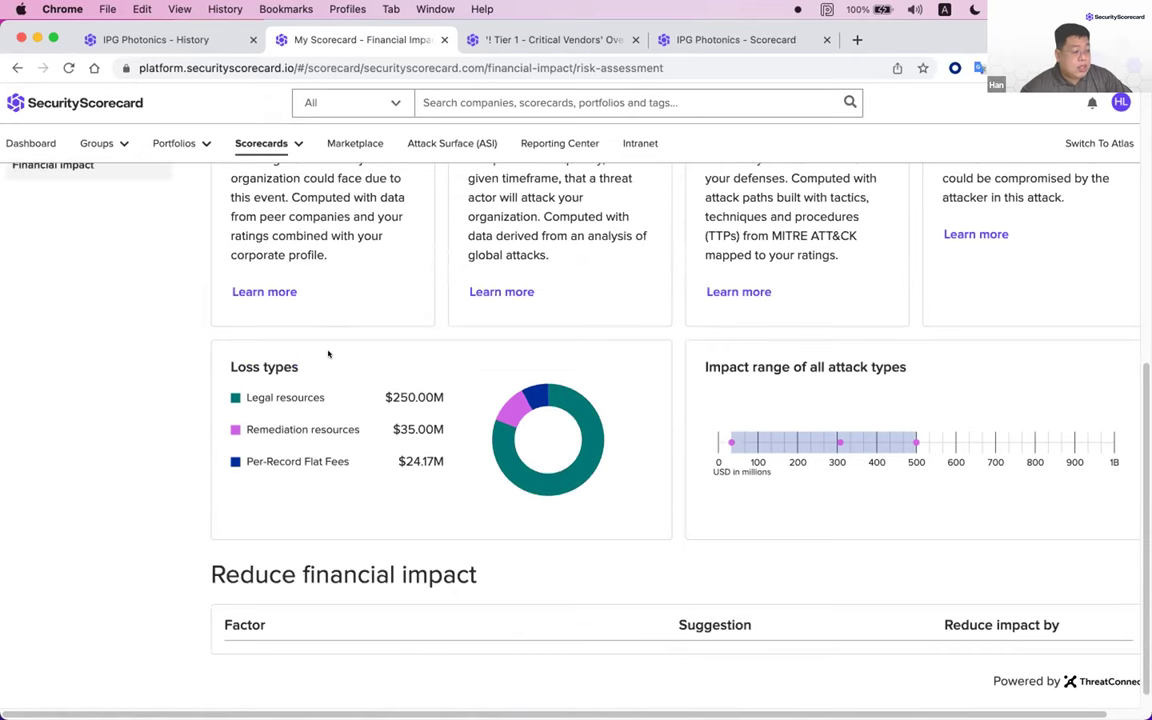
left_click(334, 305)
left_click(322, 370)
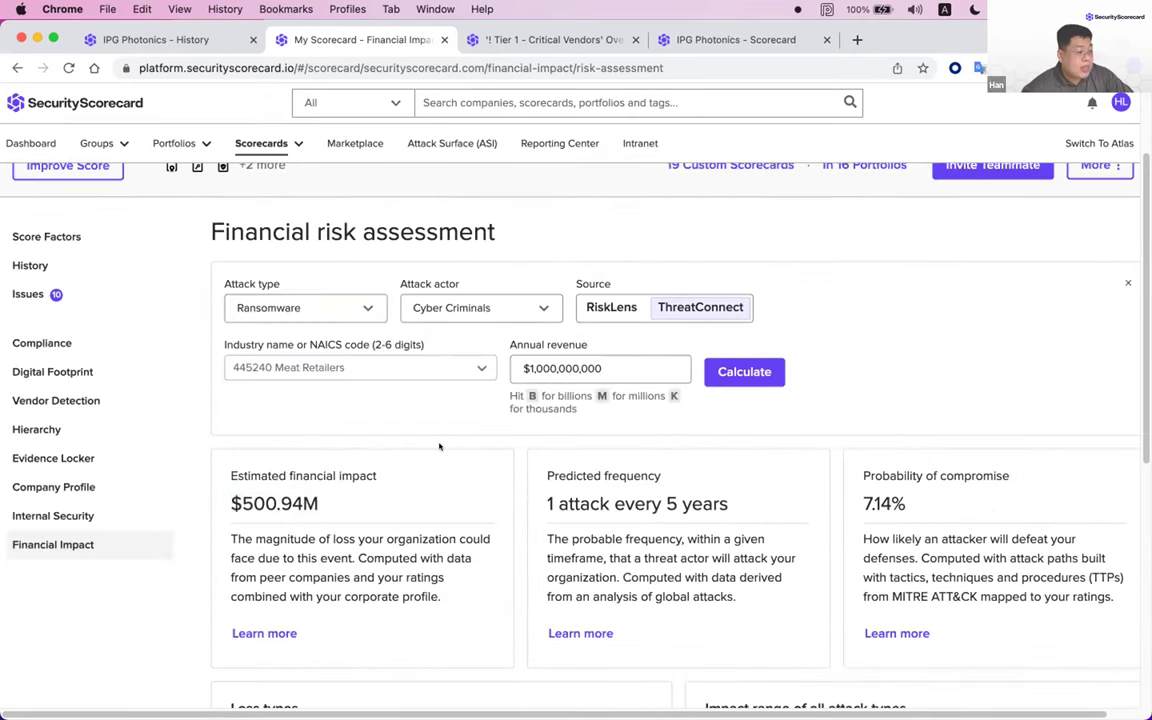
- Review the ransomware loss types and the suggestions for reducing financial impact, highlighting the Ransom payment entry
scroll(437, 445, "down", 10)
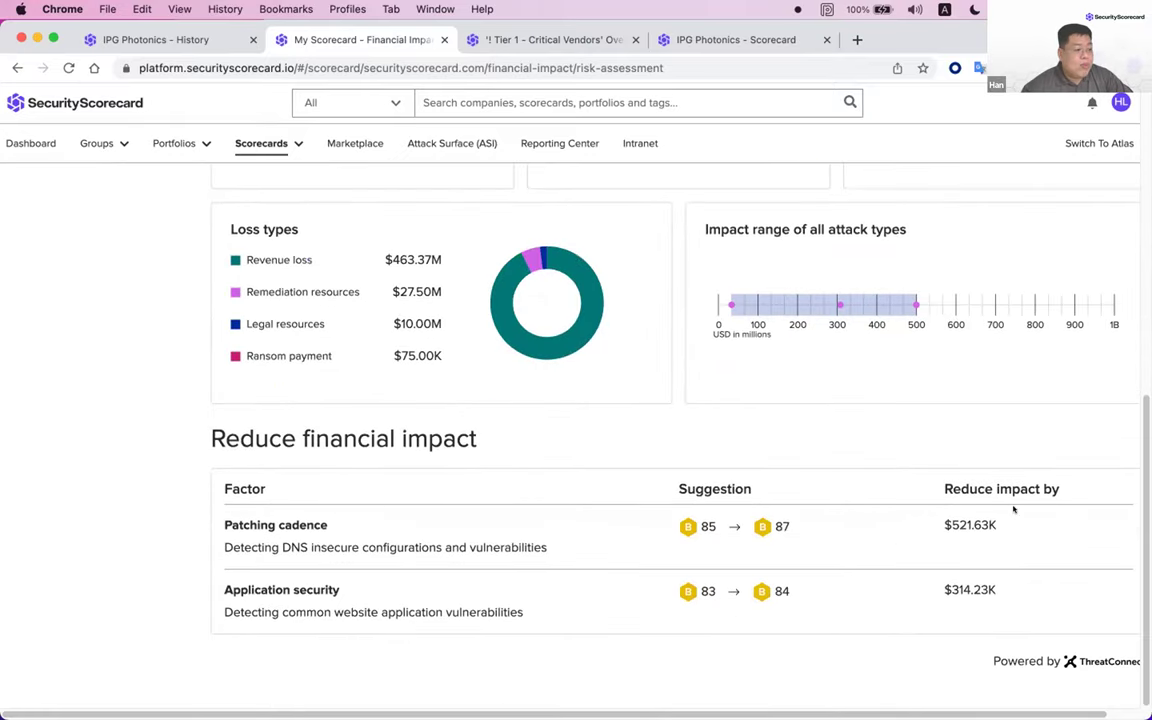
scroll(533, 568, "up", 1)
scroll(533, 568, "up", 4)
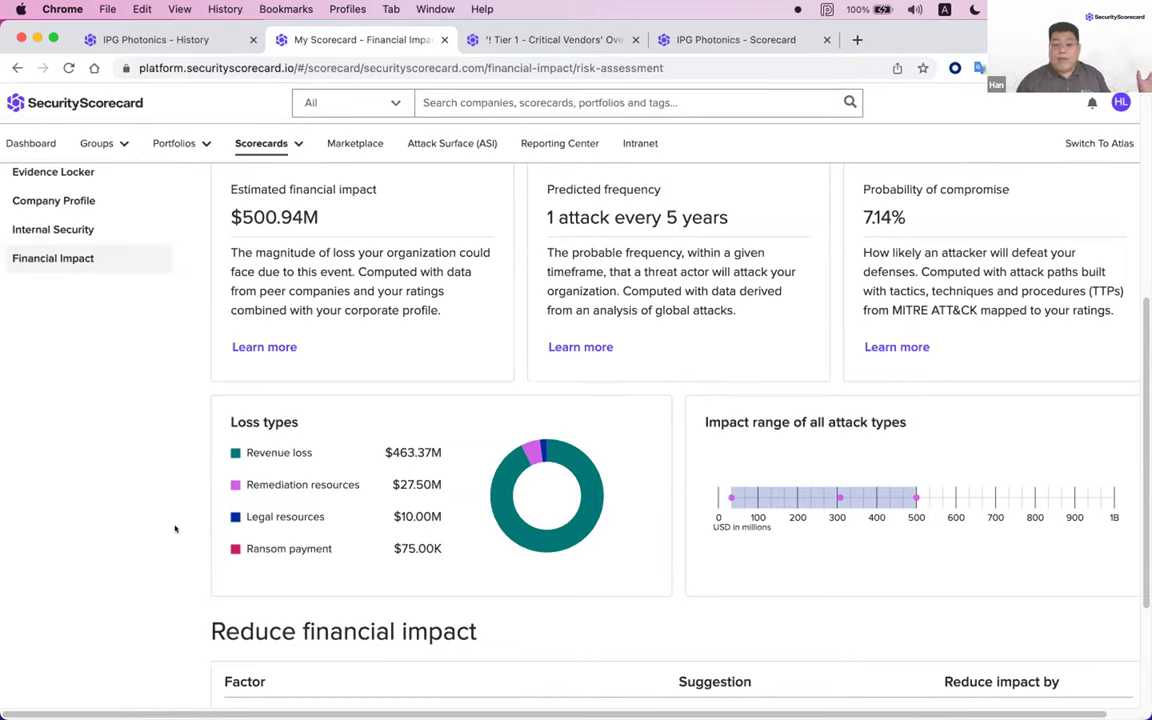
triple_click(339, 545)
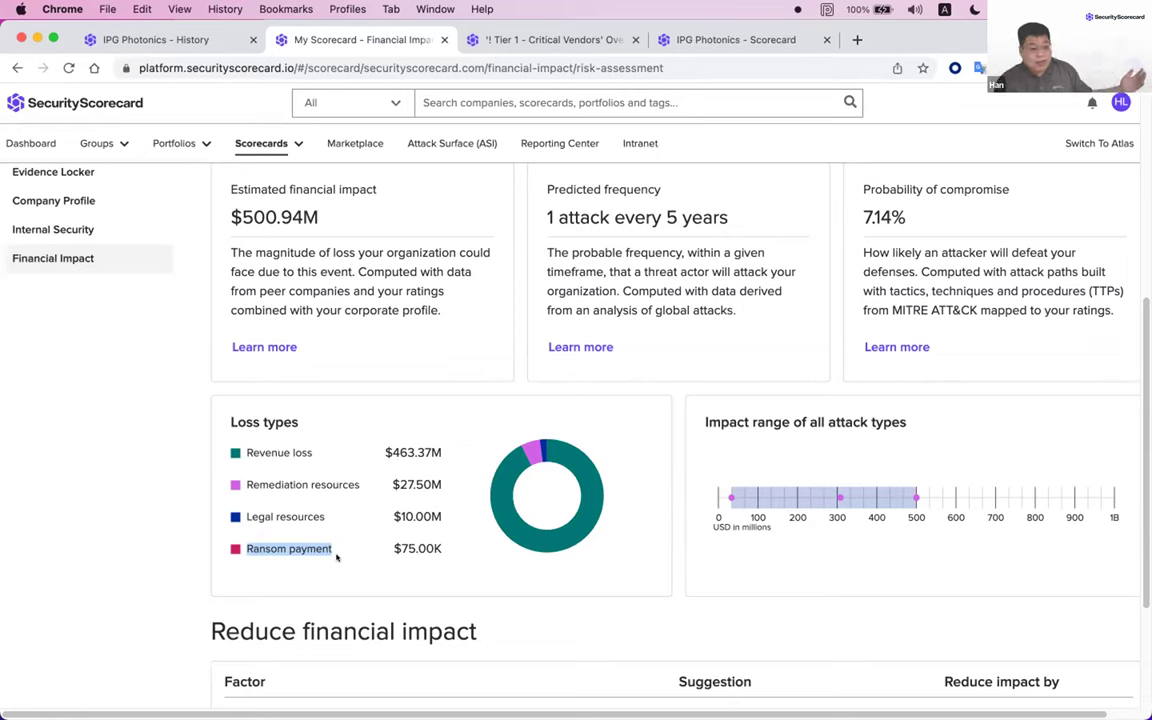
left_click(337, 558)
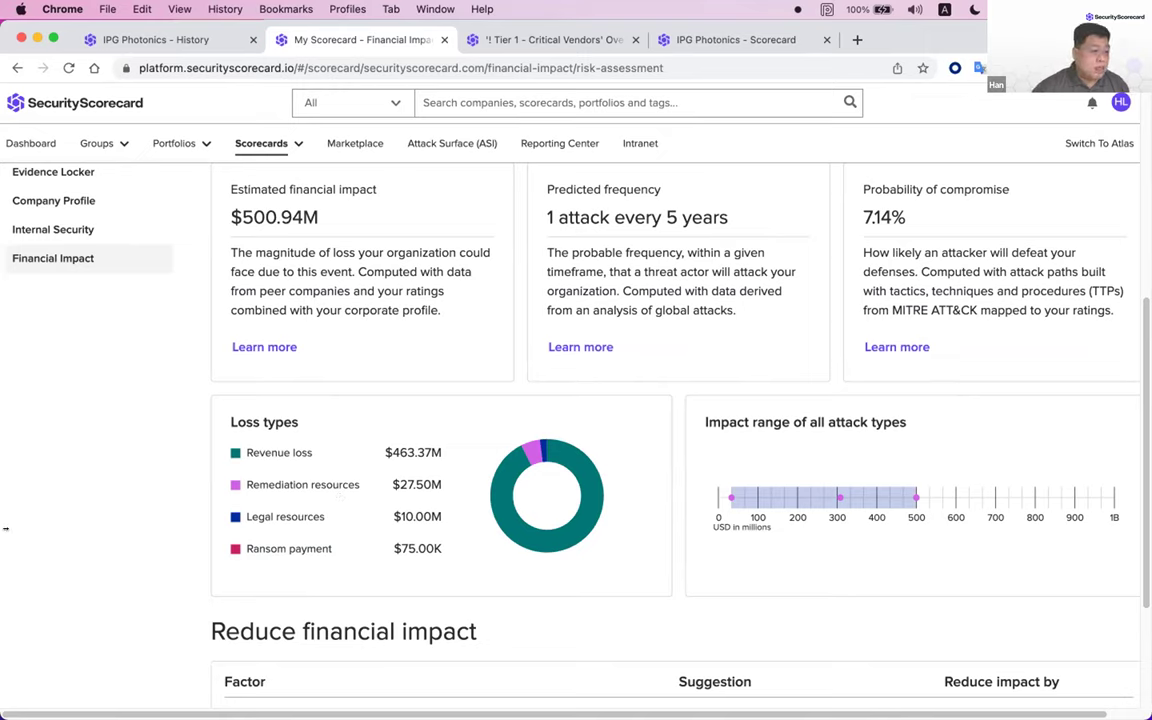
- Open Attack Surface Intelligence and search it for 'chinamobile.com', enclosed in single quotes
scroll(145, 545, "up", 5)
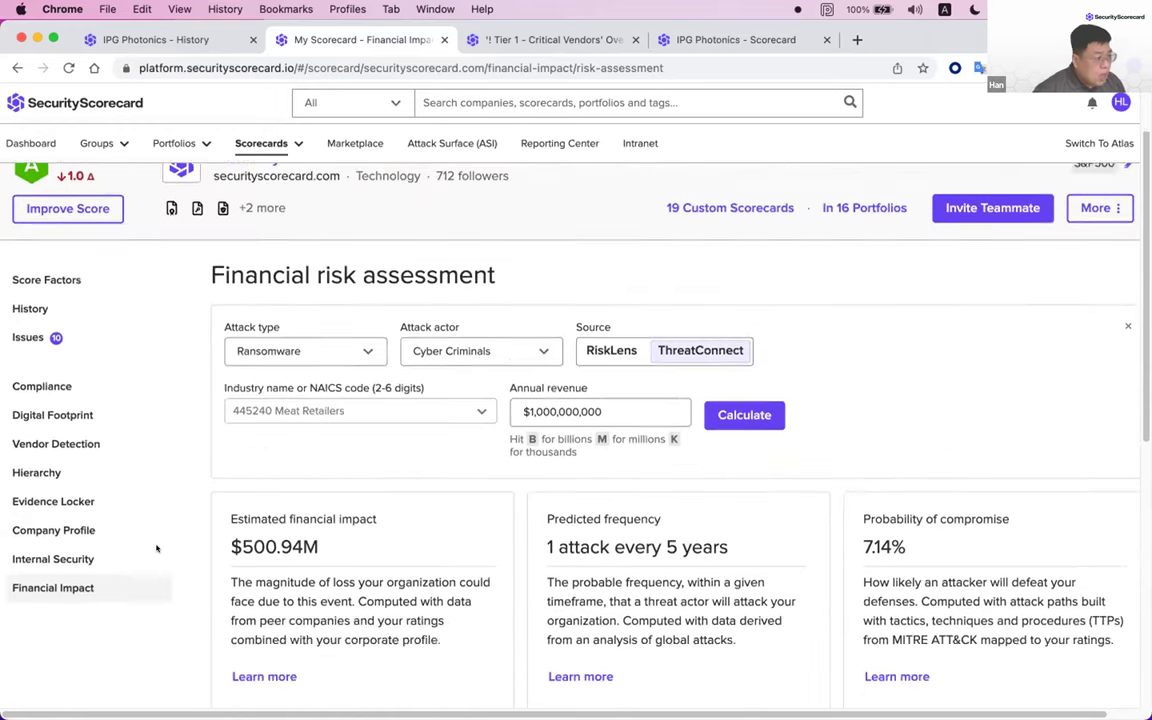
left_click(452, 143)
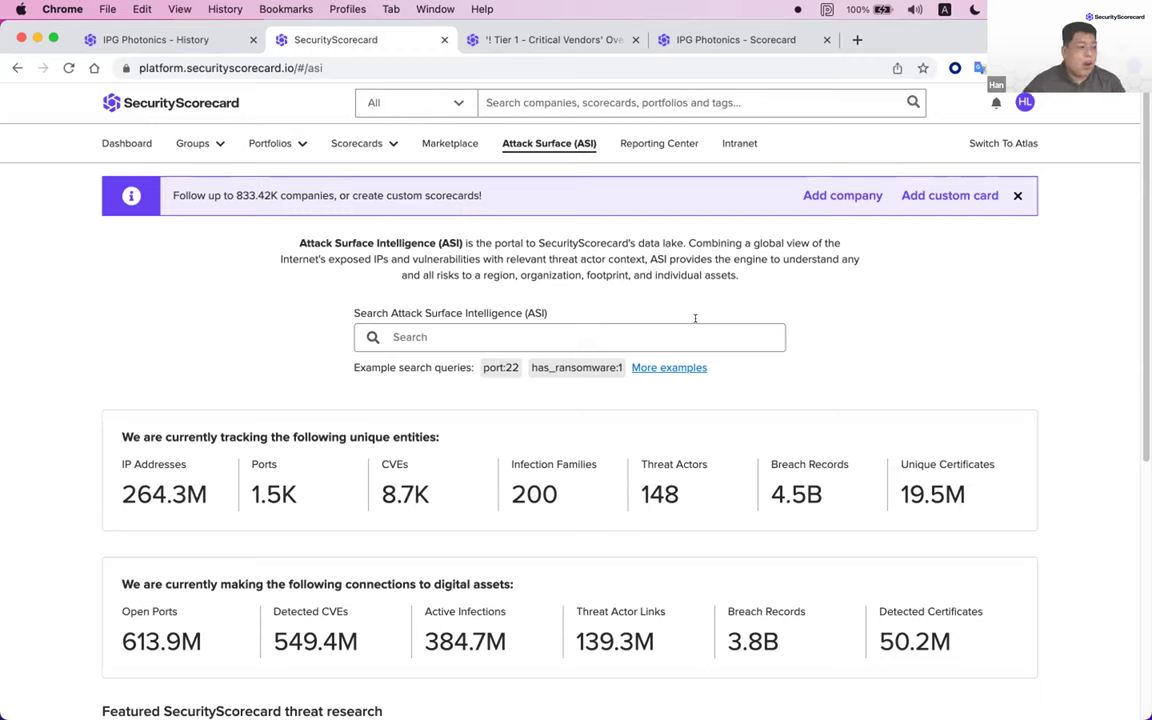
left_click(695, 322)
type("'chiba")
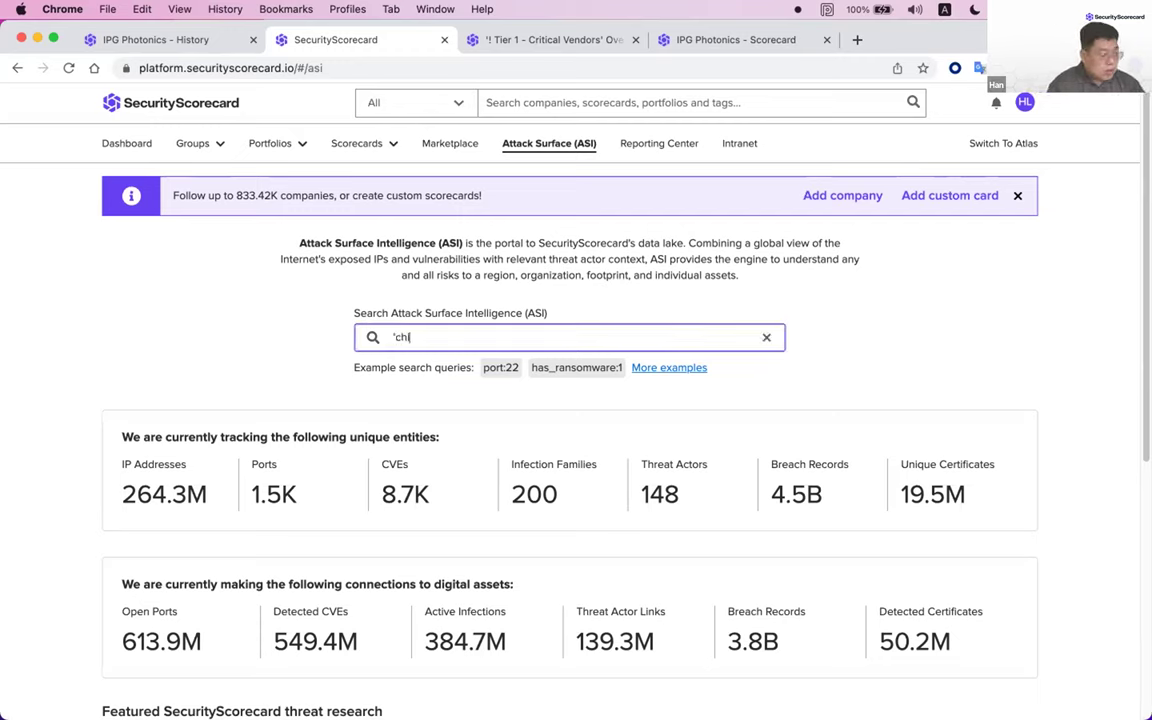
key("BackSpace")
key("BackSpace")
type("namob")
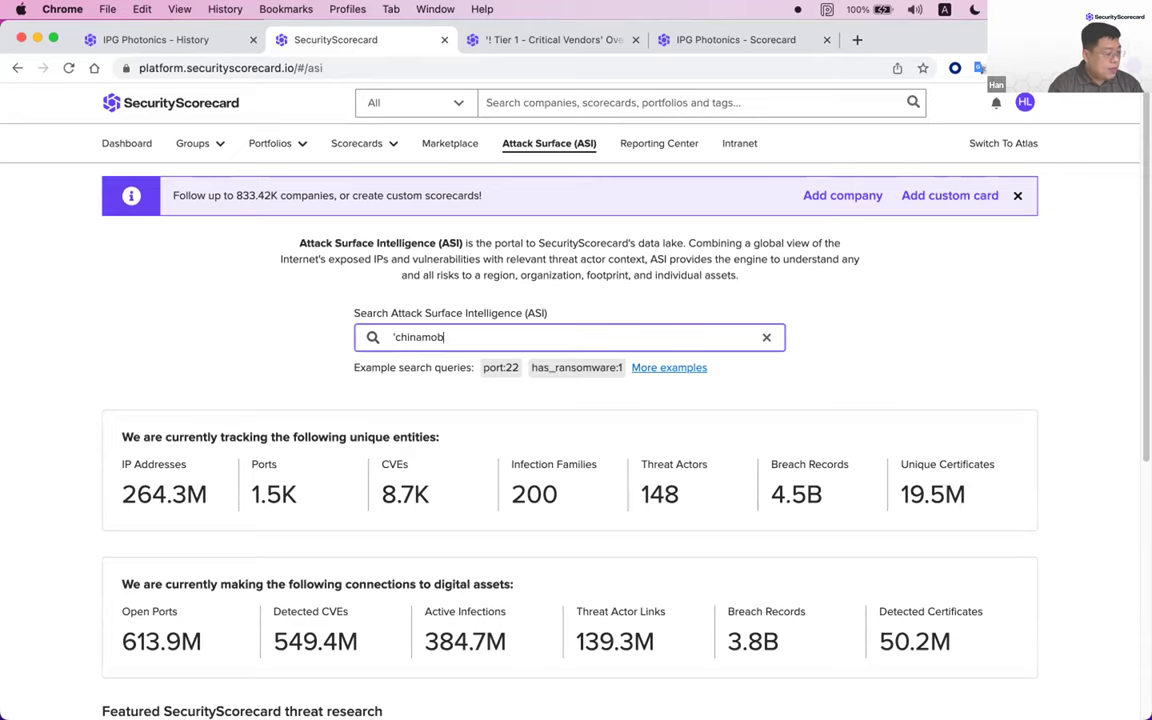
type("ile.com'")
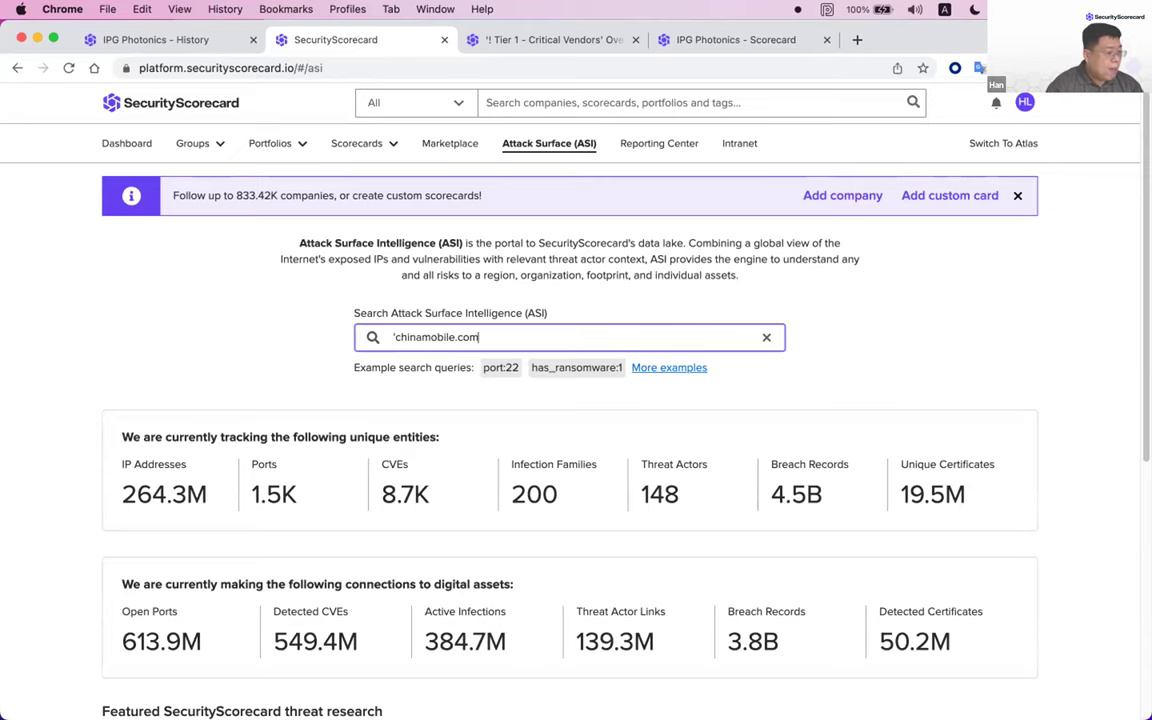
key("Return")
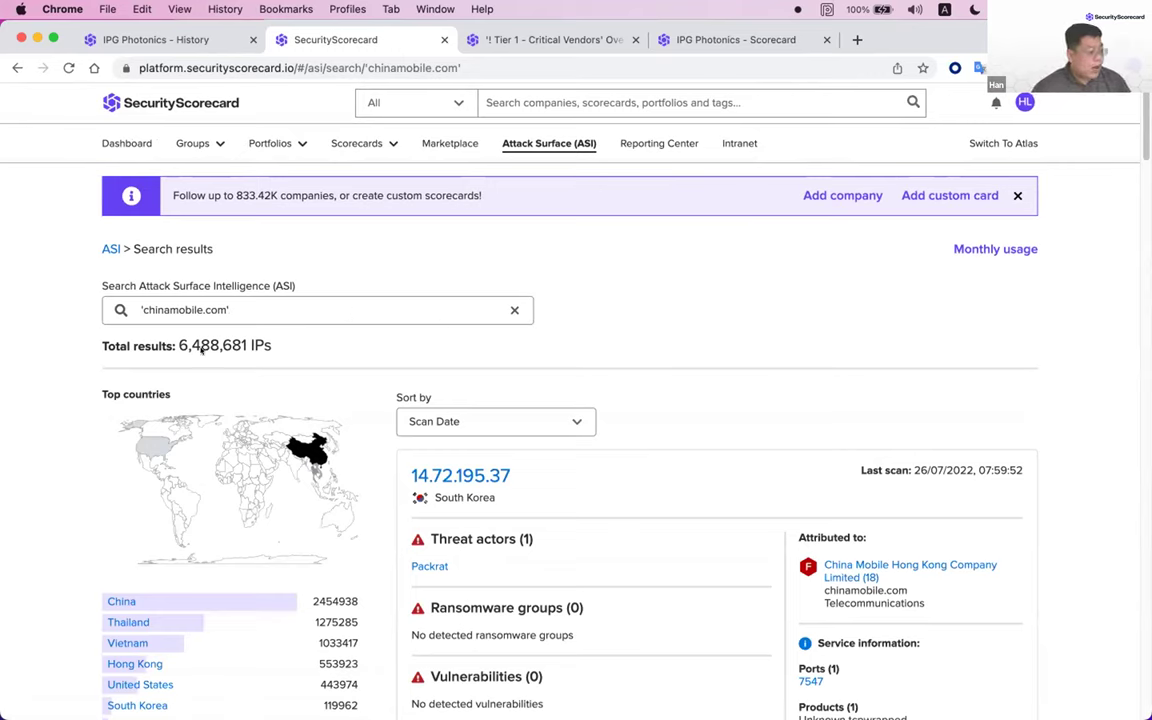
- Highlight the total number of IPs returned by the Attack Surface Intelligence search
left_click_drag(272, 347, 175, 342)
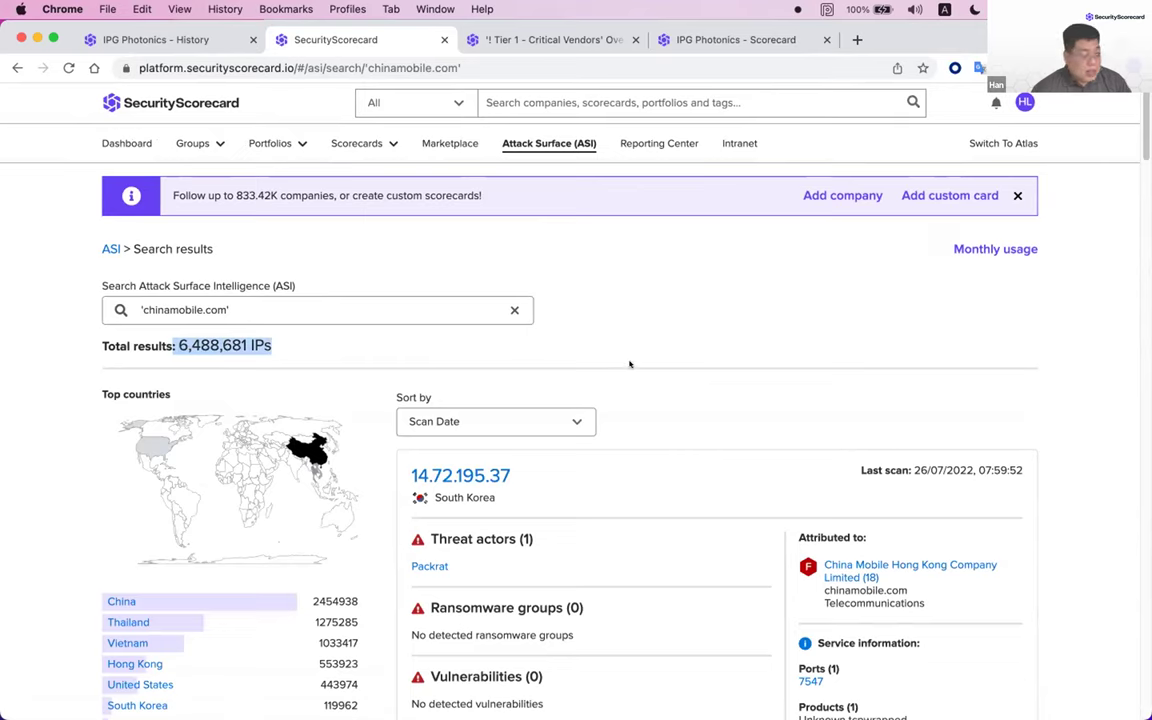
left_click(137, 291)
left_click_drag(176, 346, 327, 347)
left_click(326, 350)
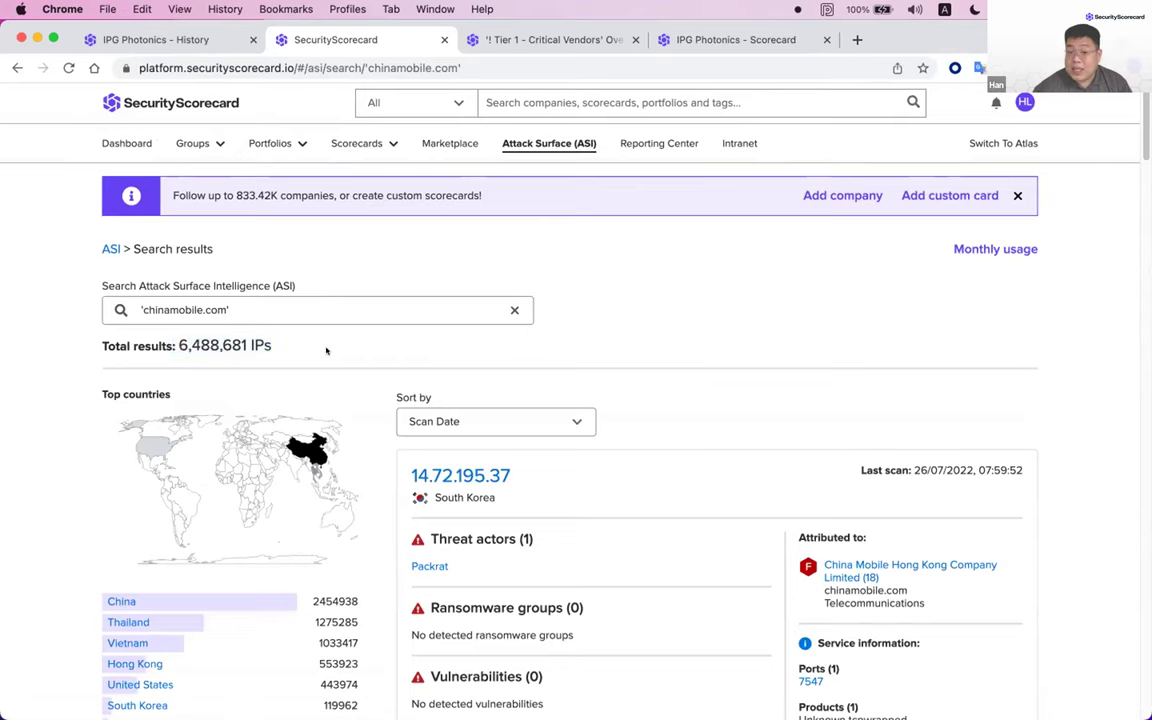
- Examine the search result 14.72.195.37, covering its attribution, threat actors, ransomware groups, infections and service information
scroll(738, 342, "down", 2)
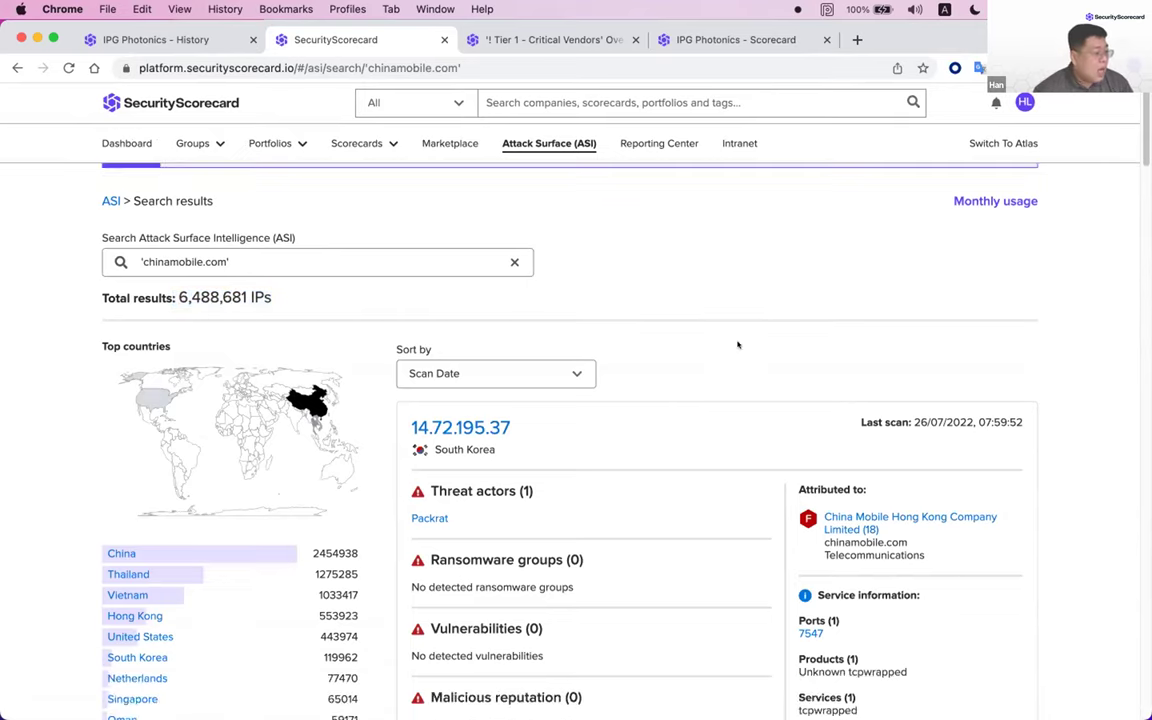
scroll(656, 418, "down", 1)
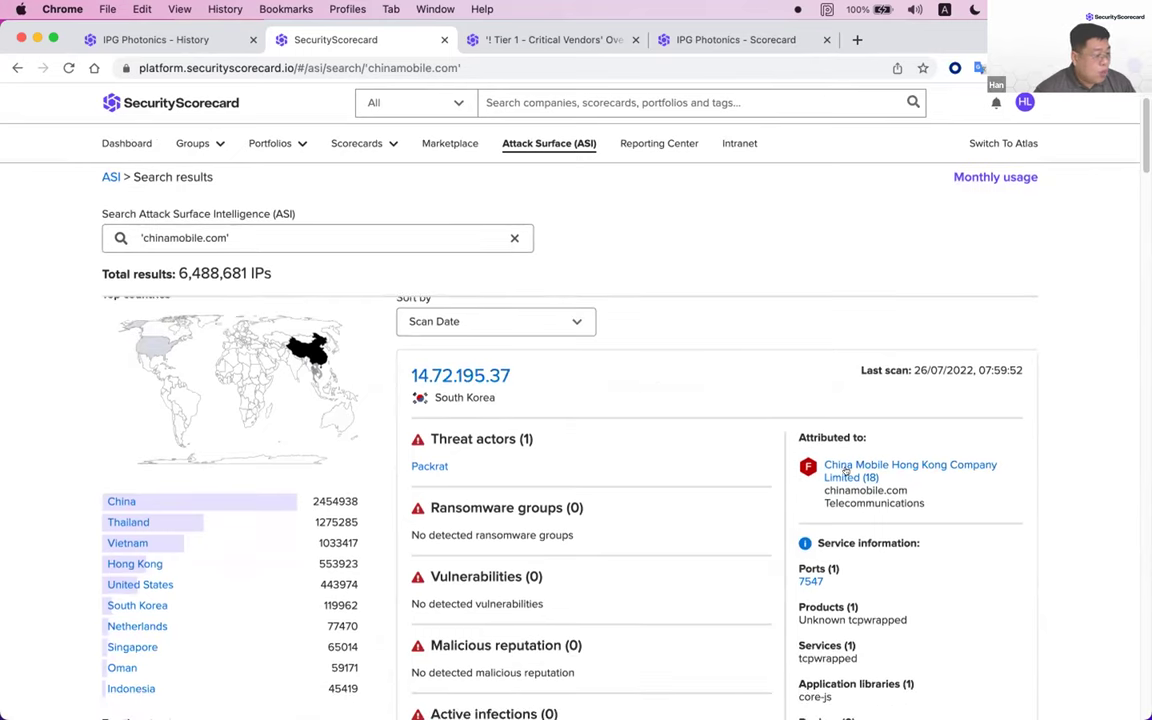
scroll(494, 420, "down", 1)
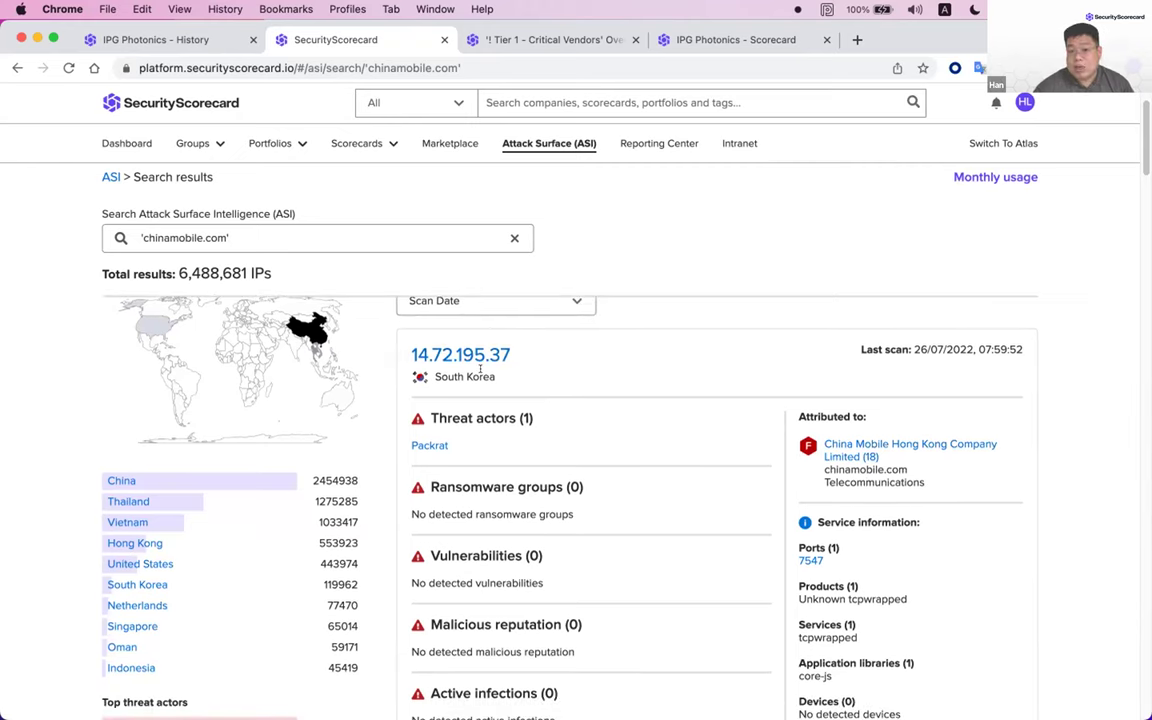
scroll(480, 370, "down", 2)
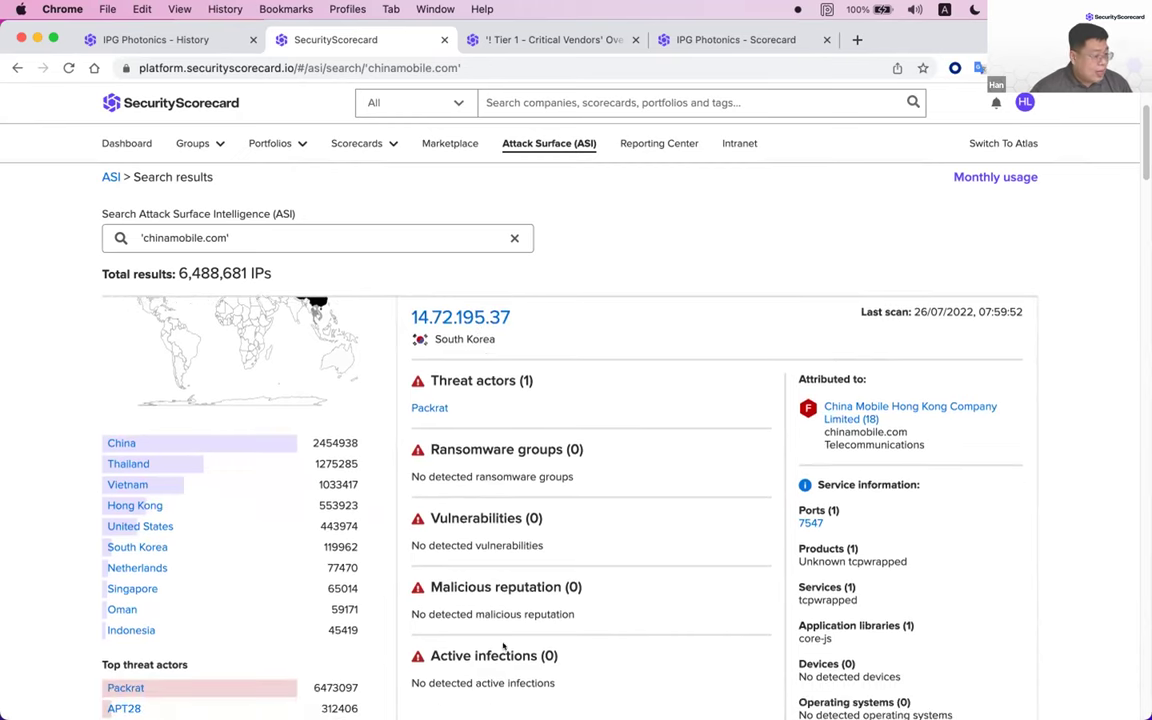
scroll(503, 645, "down", 1)
scroll(503, 645, "down", 1)
left_click_drag(431, 405, 482, 405)
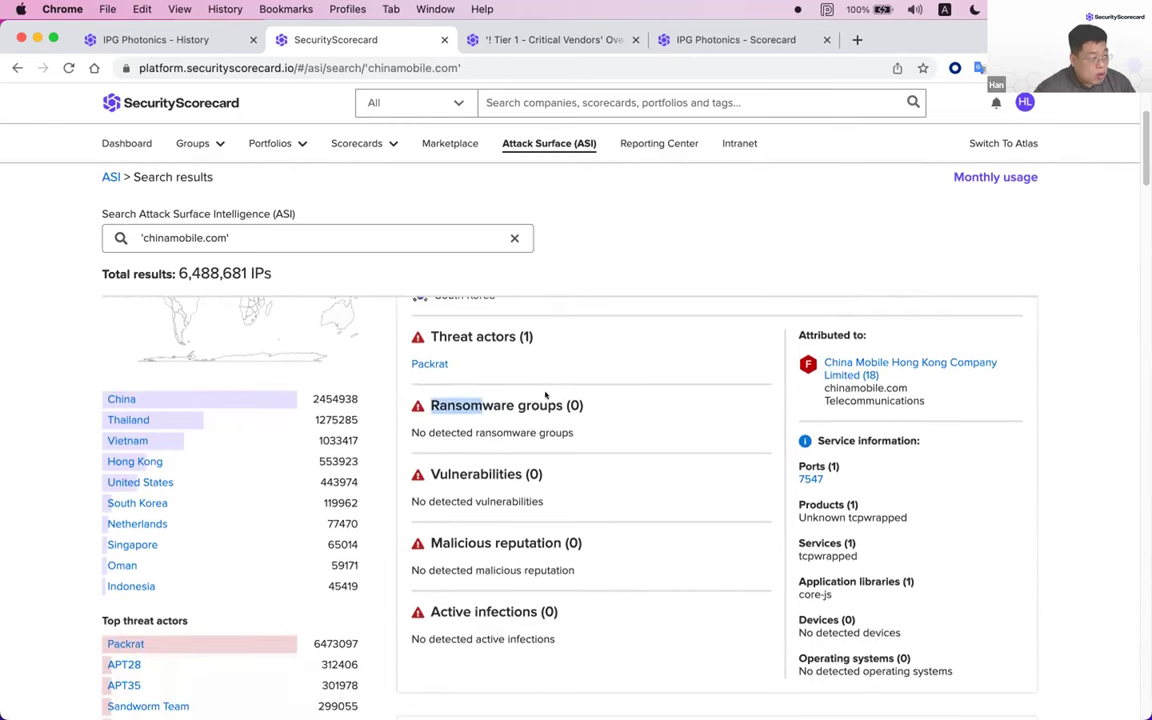
scroll(541, 405, "up", 1)
left_click(640, 363)
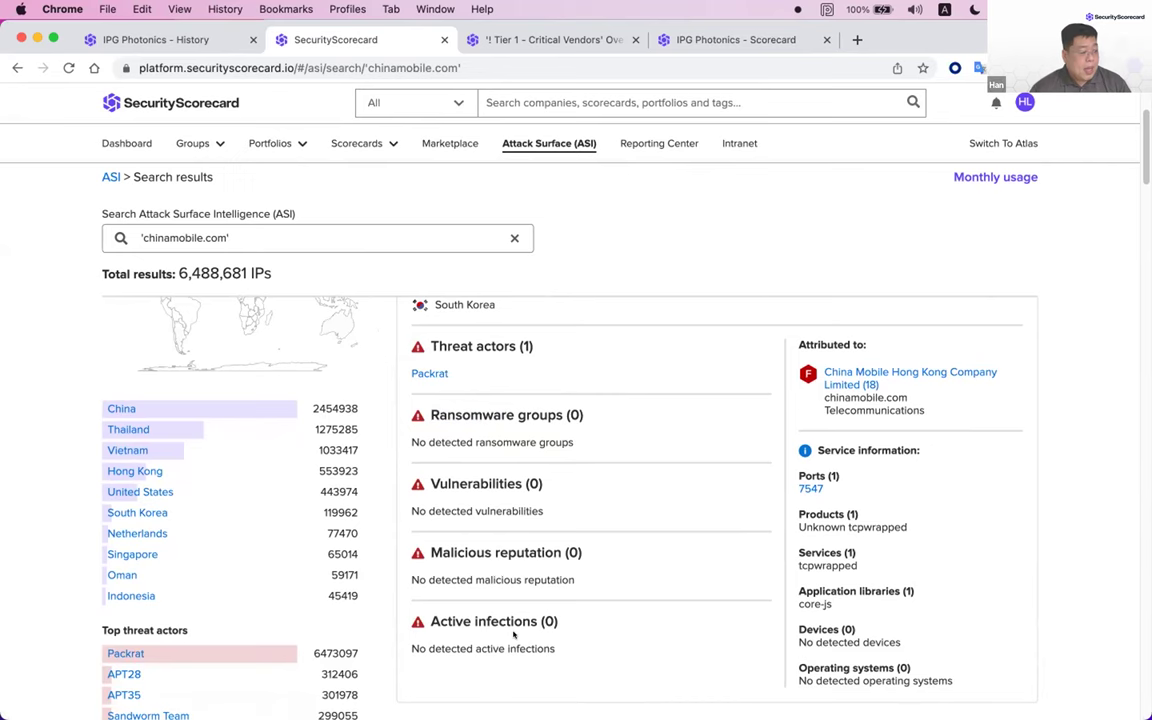
scroll(514, 634, "down", 1)
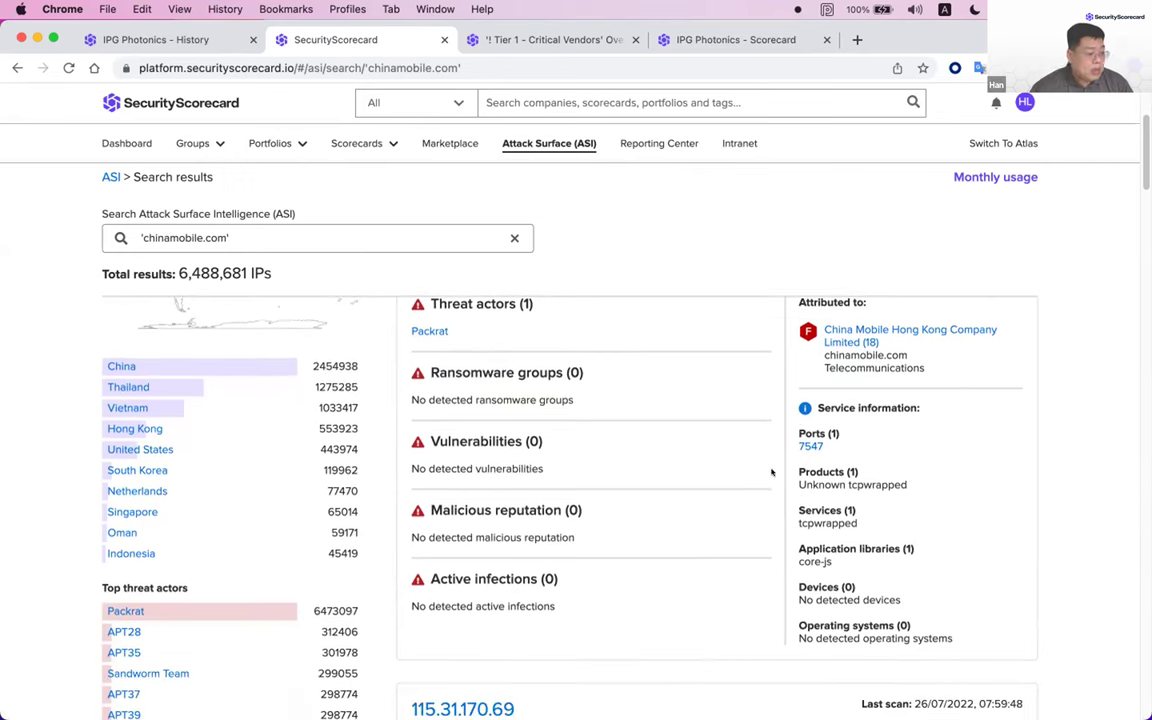
left_click_drag(750, 515, 796, 561)
left_click(826, 555)
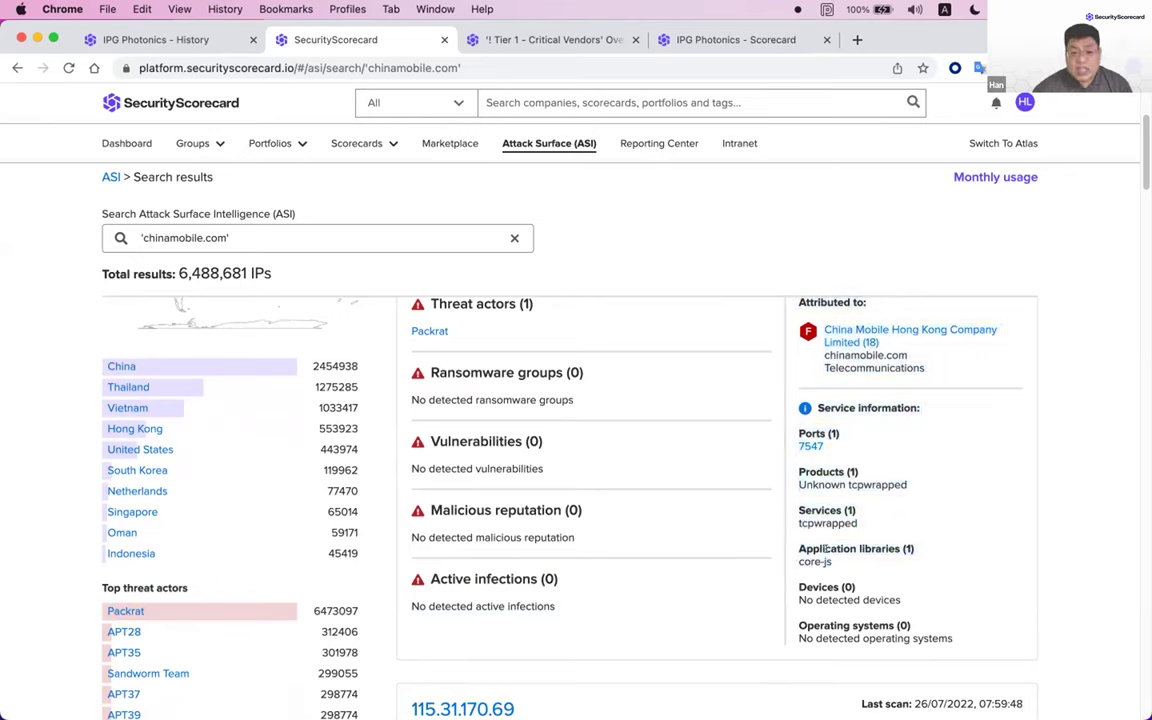
- Examine the search result 115.31.170.69, including its threat actors and attribution, and highlight its products and services
scroll(830, 553, "down", 3)
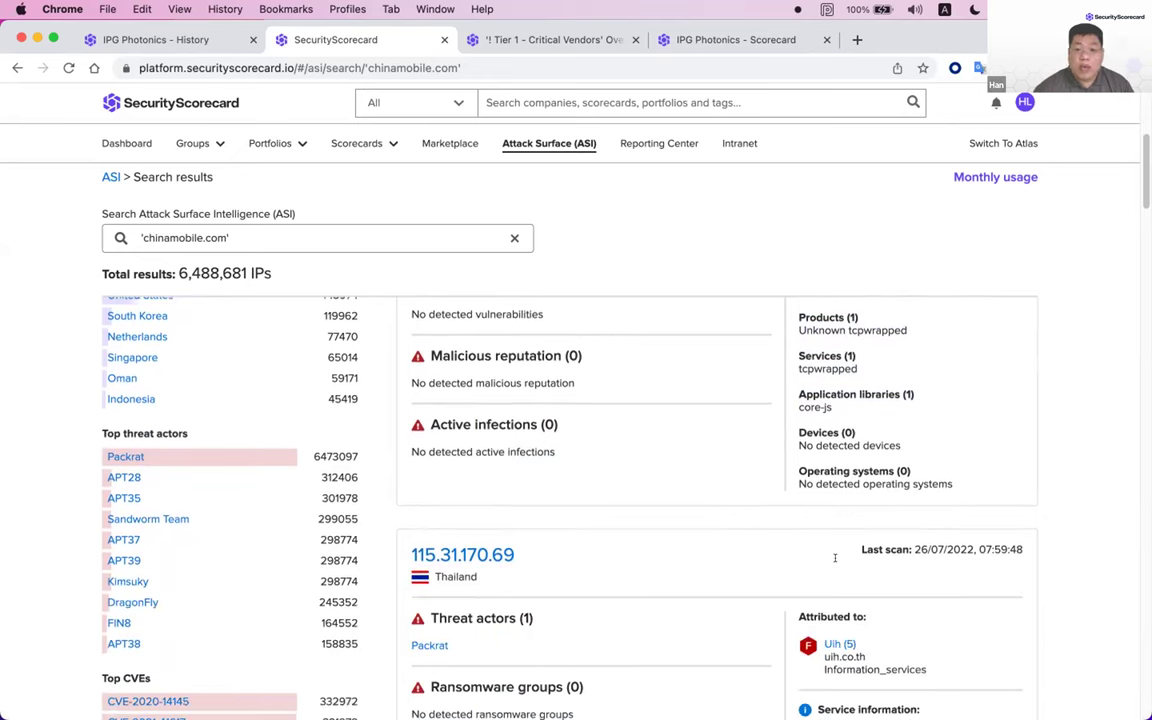
scroll(835, 558, "down", 5)
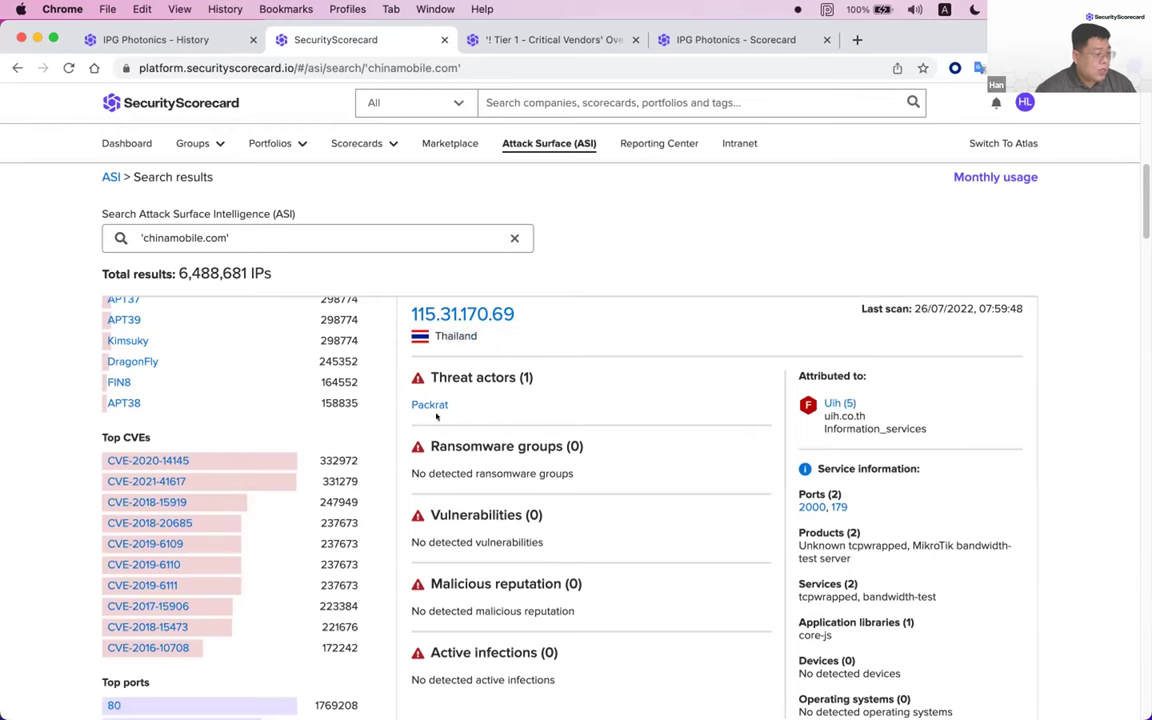
scroll(666, 481, "down", 2)
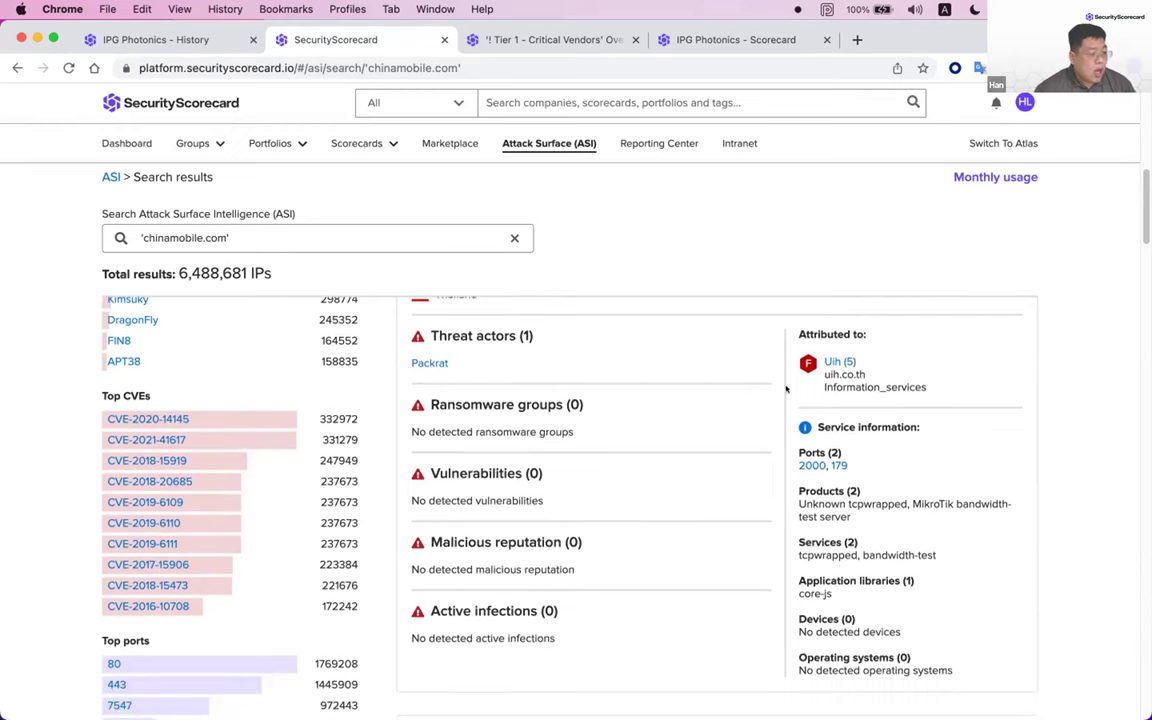
scroll(890, 472, "down", 2)
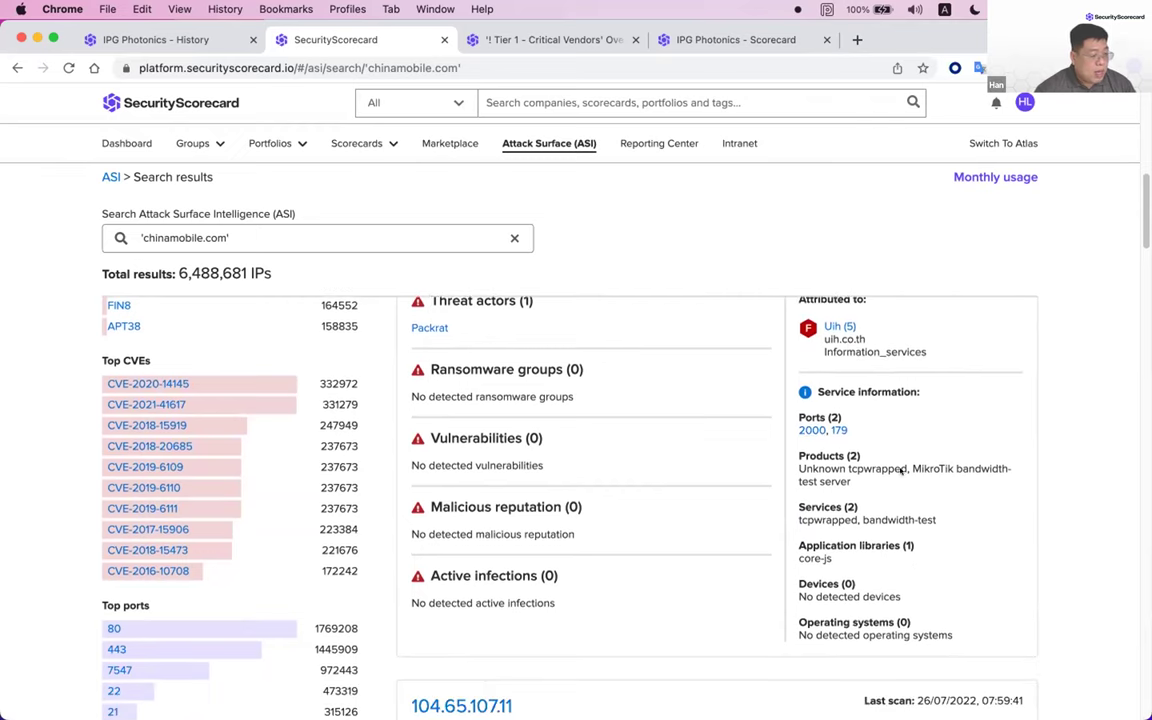
double_click(936, 470)
left_click(902, 477)
left_click_drag(901, 479, 787, 556)
left_click(818, 558)
scroll(818, 558, "down", 3)
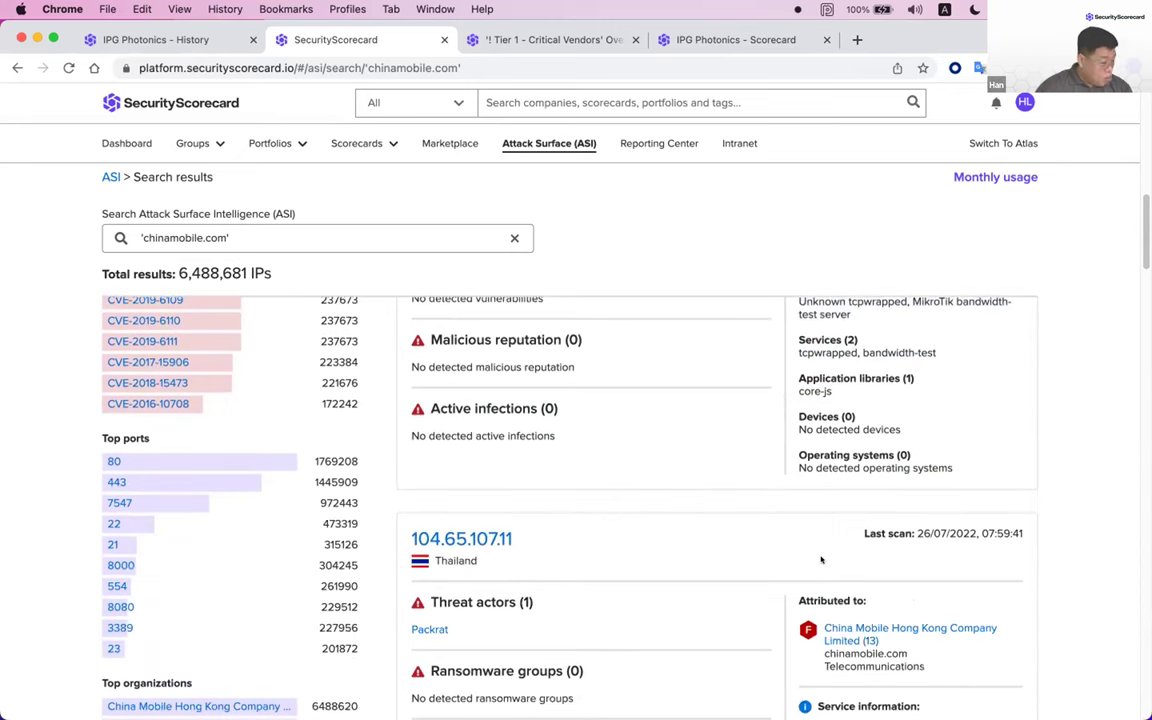
- Review the search summary lists of top products, top organizations and top ports
scroll(821, 560, "down", 10)
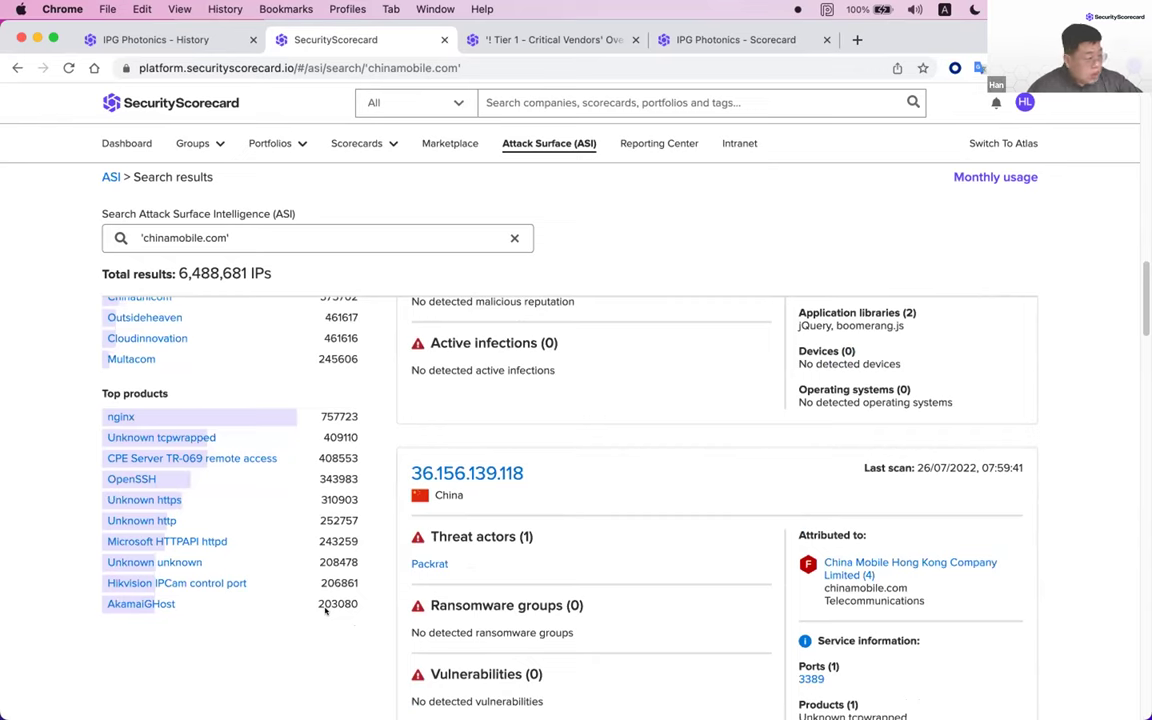
scroll(325, 610, "up", 1)
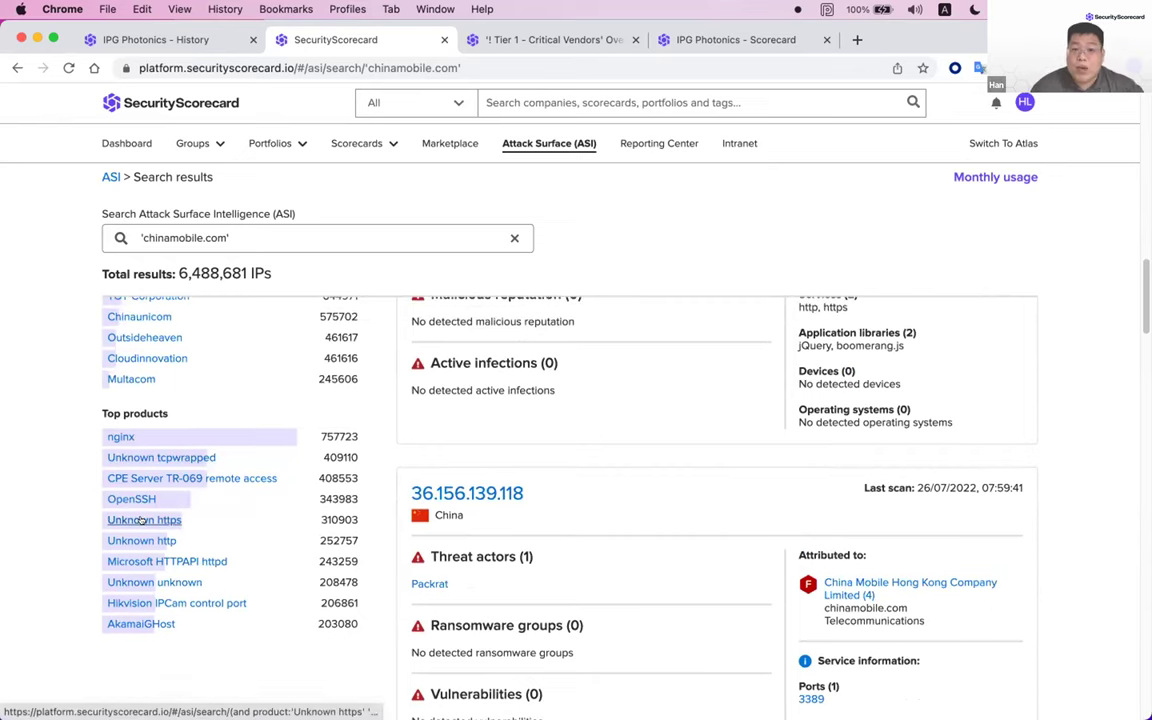
scroll(150, 500, "up", 5)
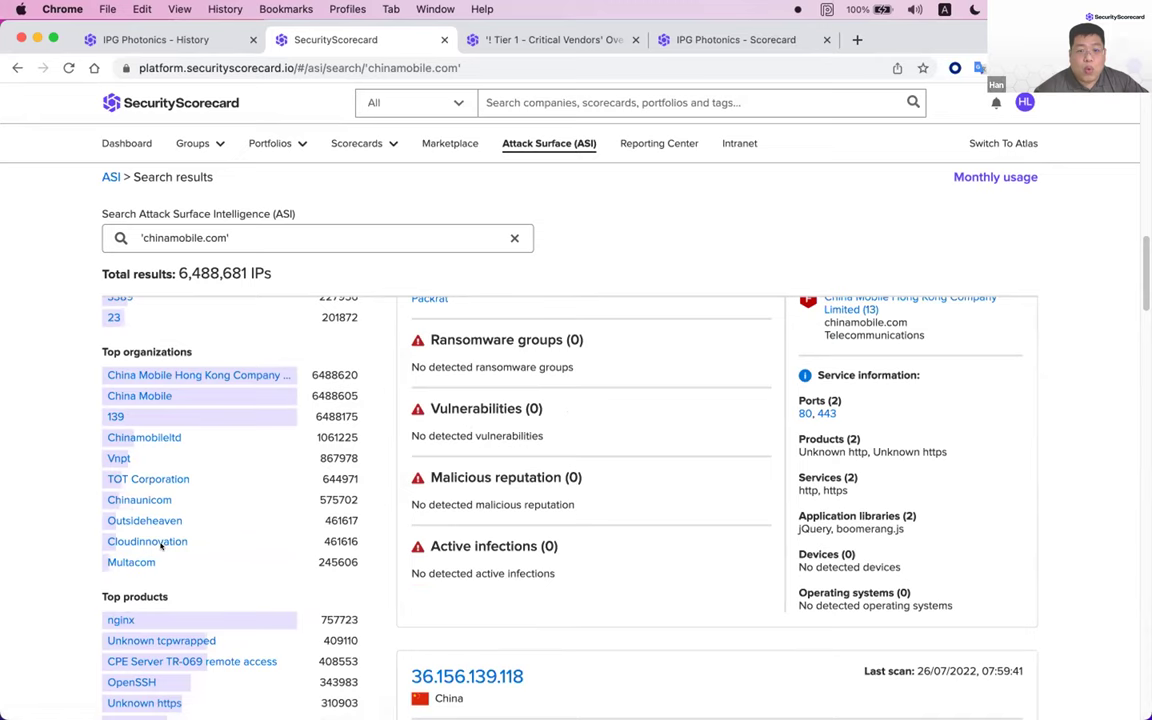
scroll(160, 545, "up", 7)
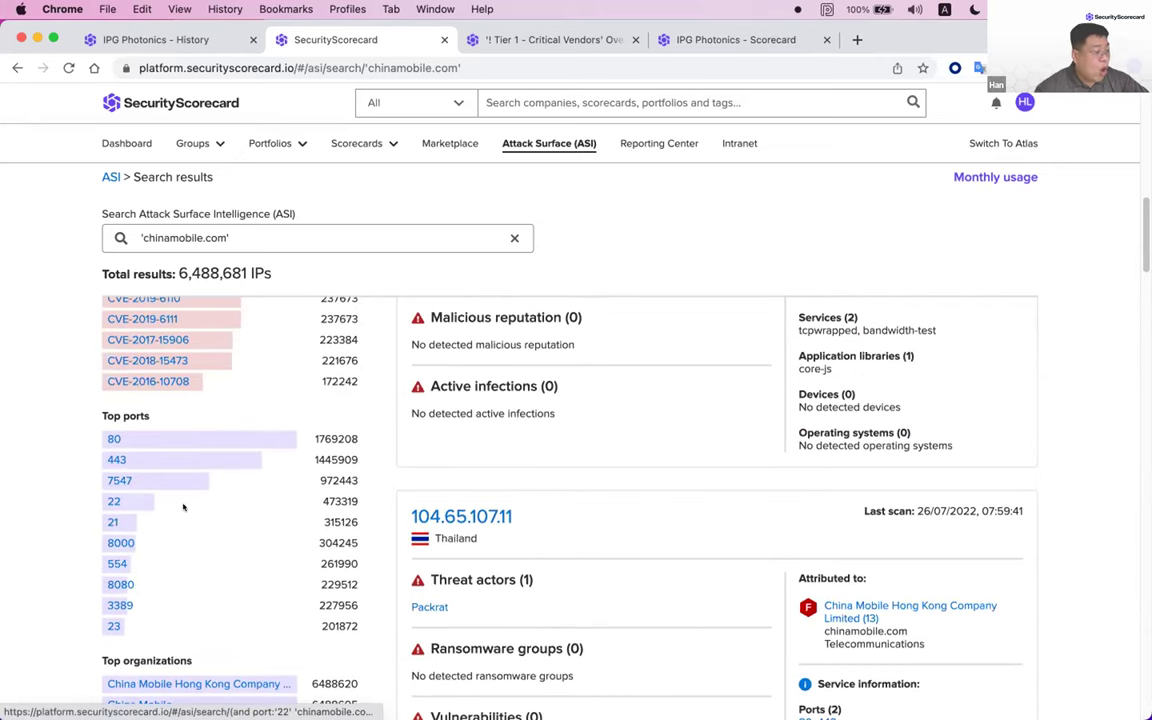
- Review the search summary lists of top CVEs, top threat actors and top countries
scroll(183, 507, "up", 6)
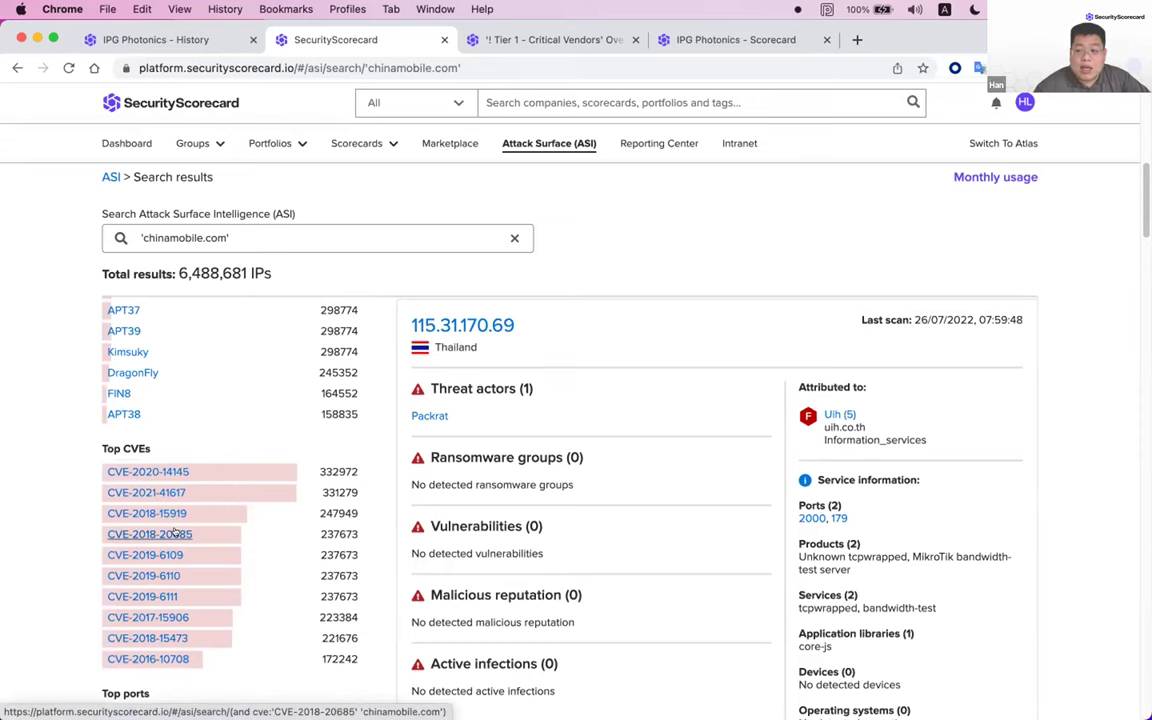
scroll(180, 540, "up", 8)
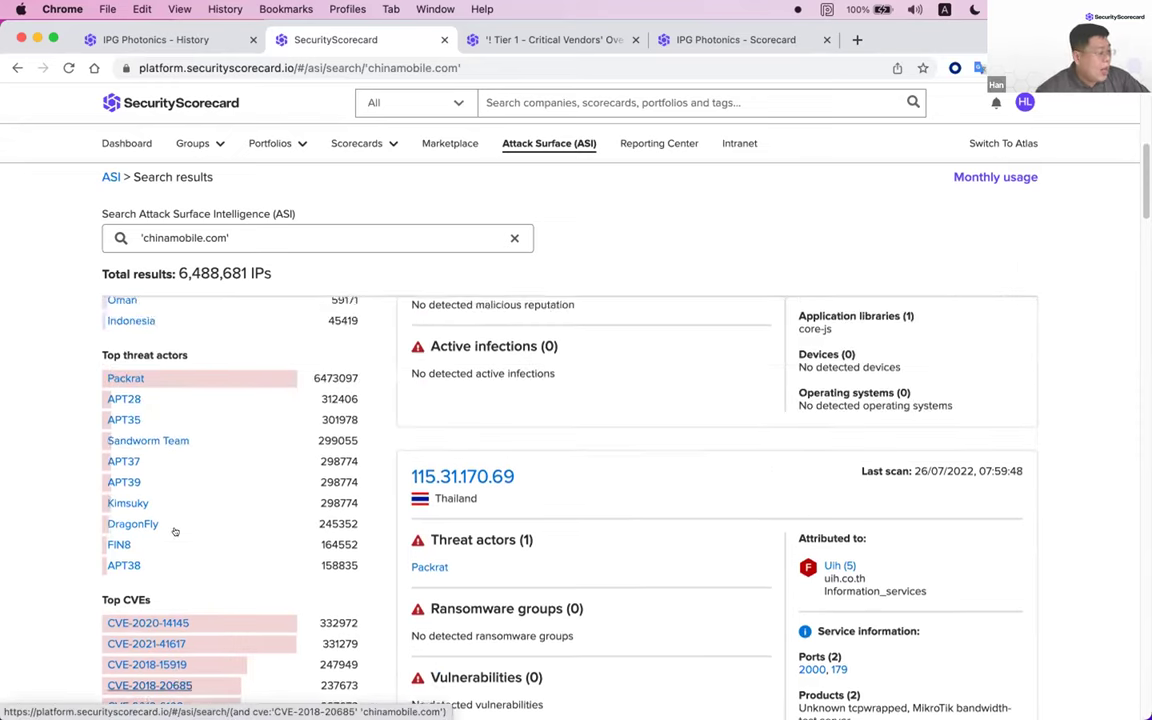
scroll(188, 548, "up", 5)
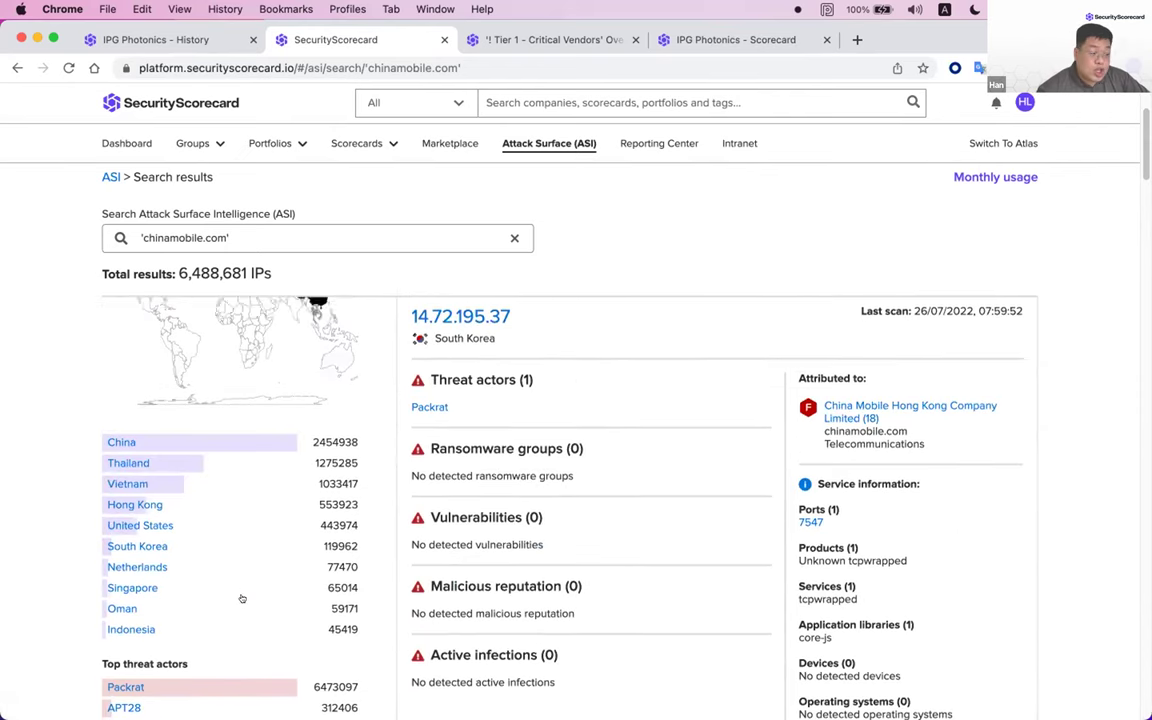
- Clear the search, return to the Attack Surface Intelligence start page and look through the example search queries with their descriptions
left_click(514, 310)
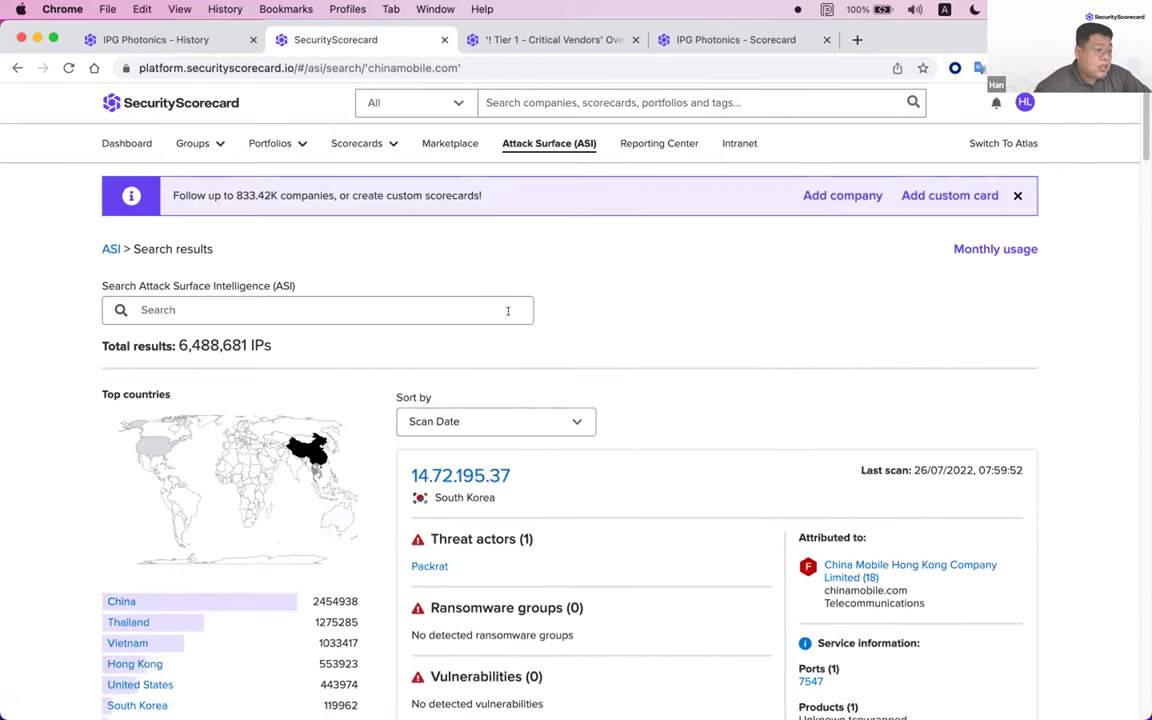
left_click(110, 249)
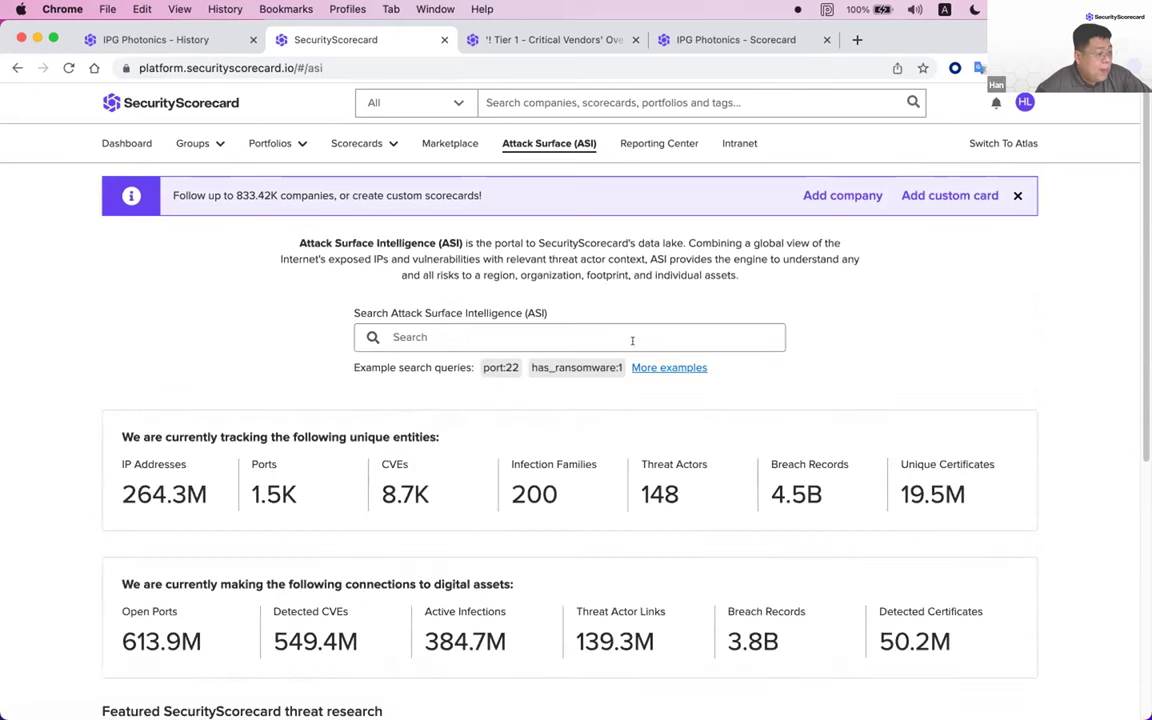
left_click(665, 368)
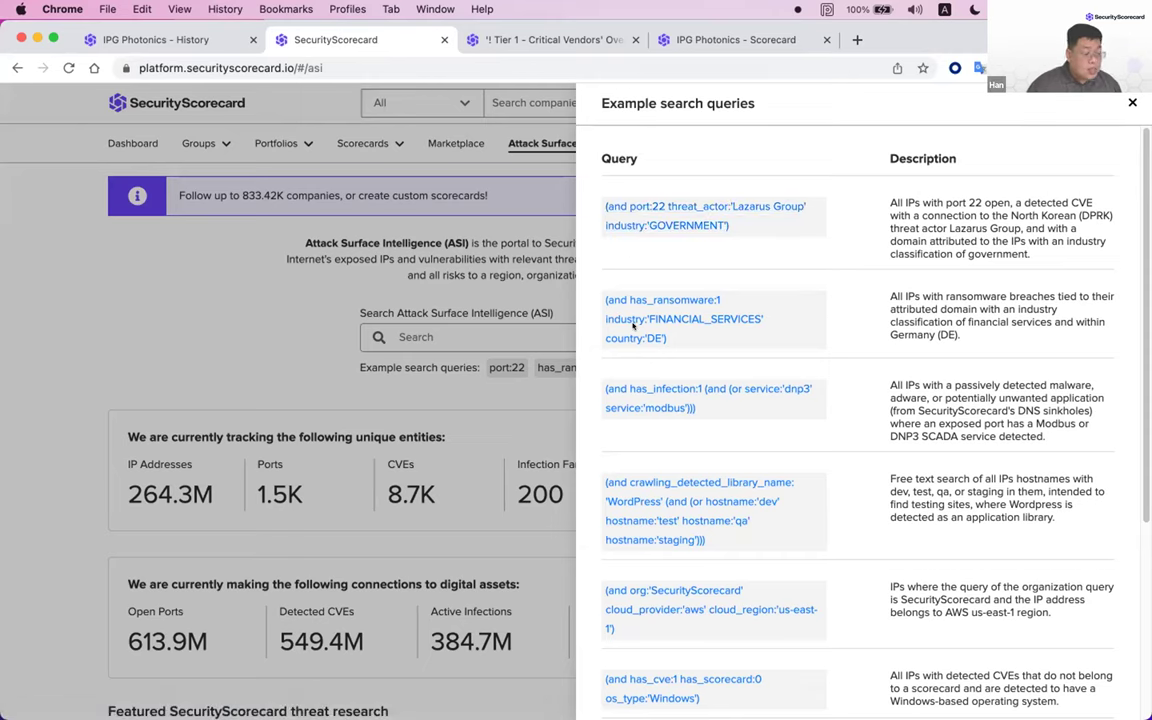
scroll(728, 432, "down", 3)
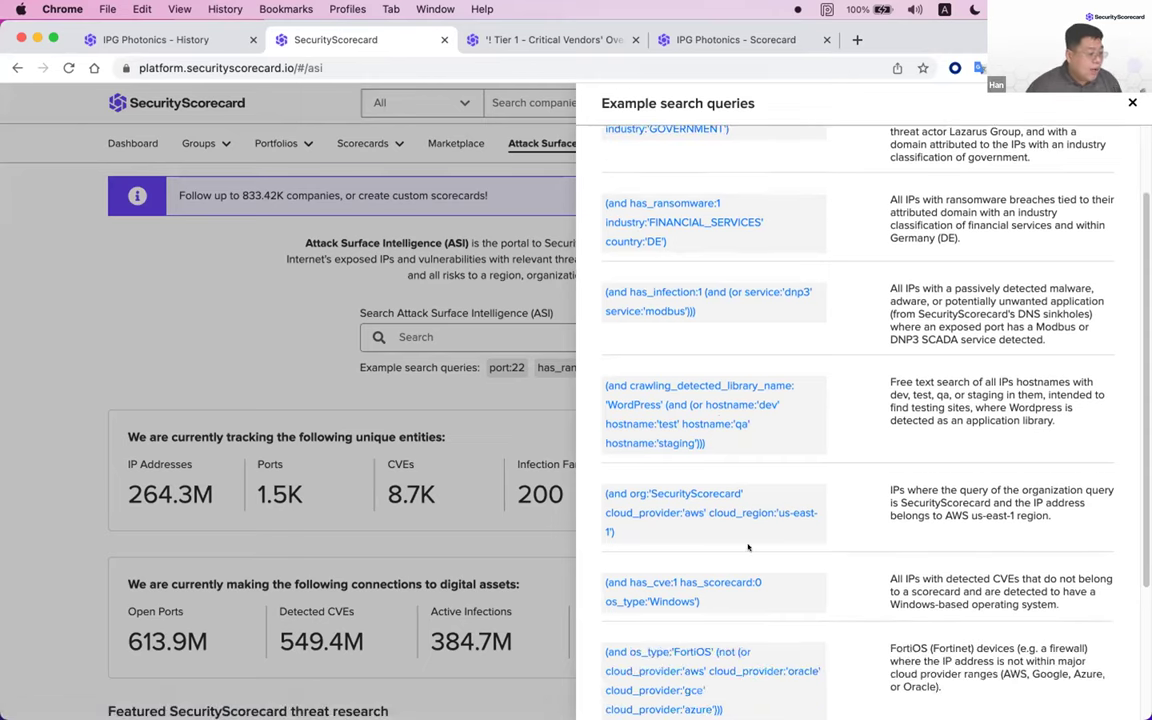
scroll(748, 547, "down", 1)
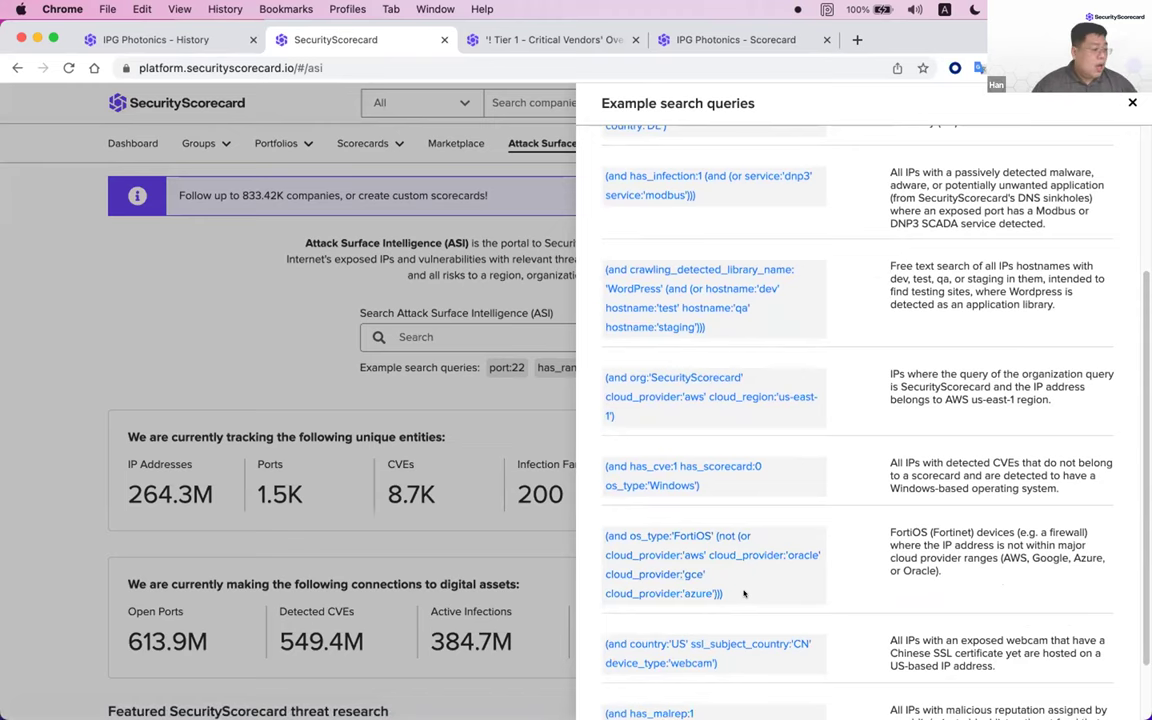
scroll(744, 594, "down", 1)
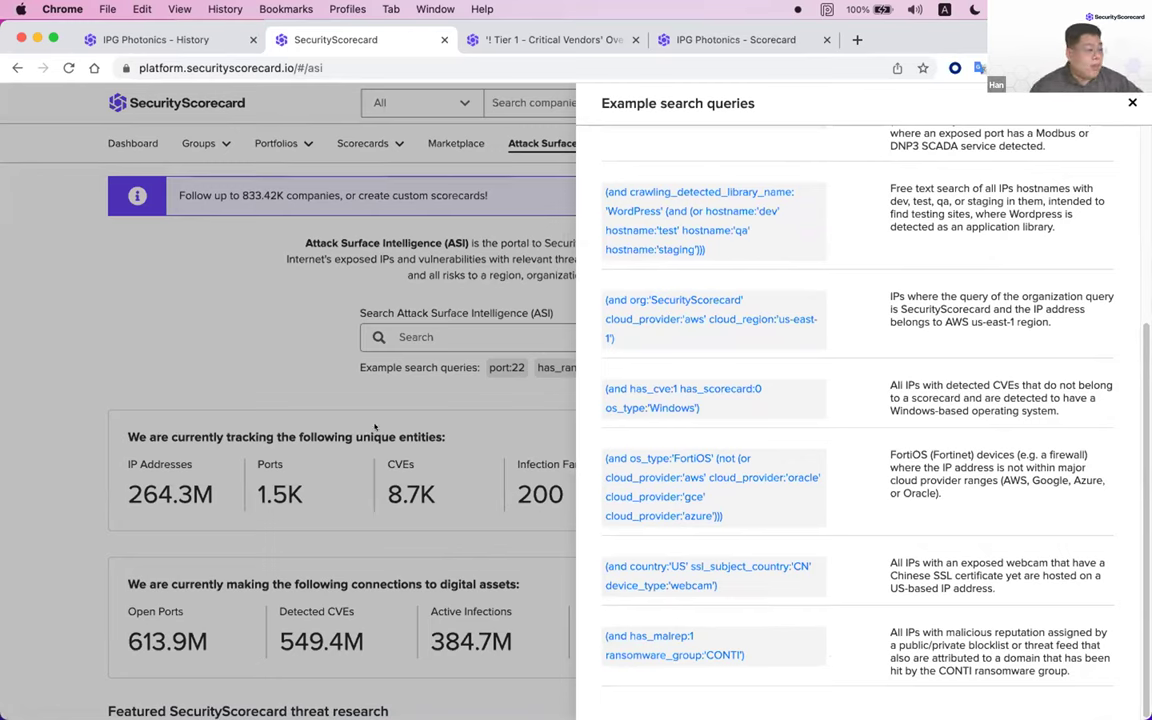
left_click(420, 190)
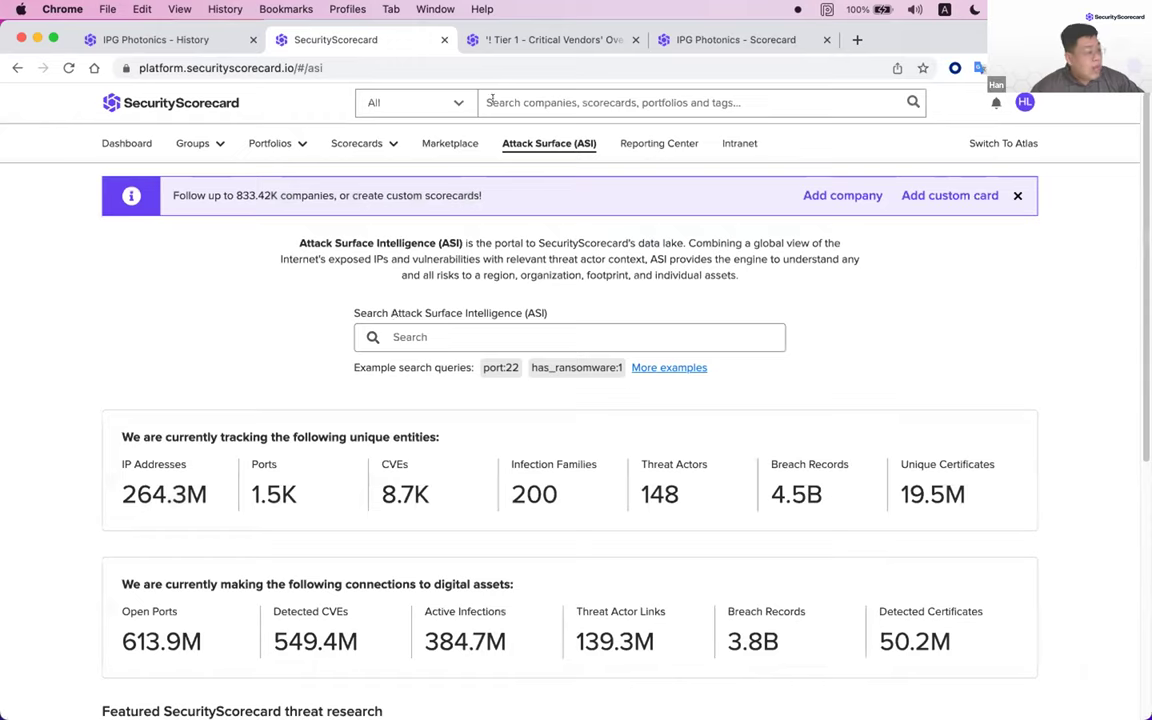
- Close the trust portal page and look through the list of portfolios from the ! Tier 1 - Critical Vendors portfolio
left_click(925, 110)
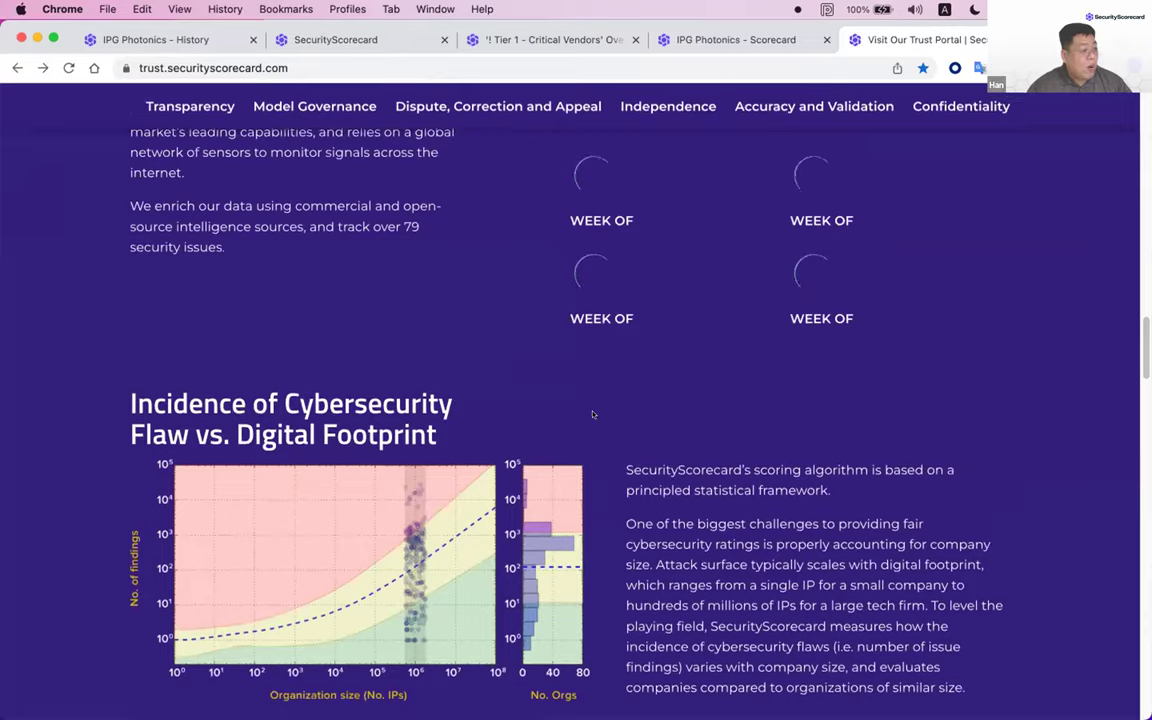
key("super+w")
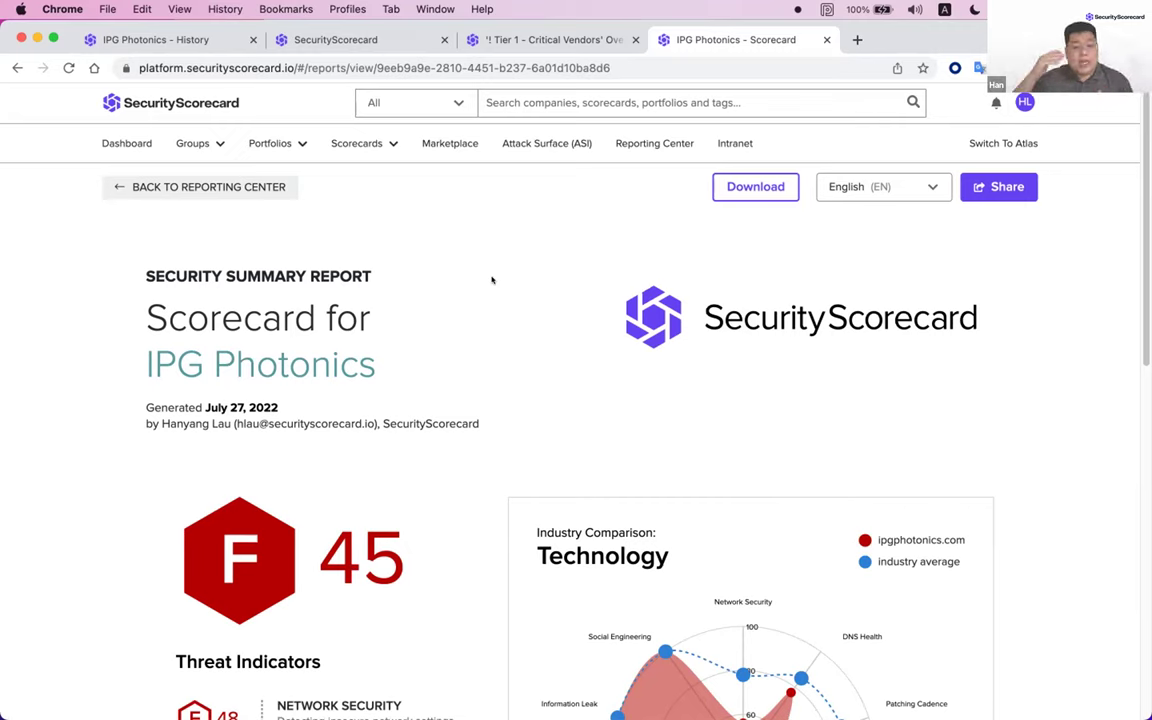
left_click(550, 39)
left_click(163, 145)
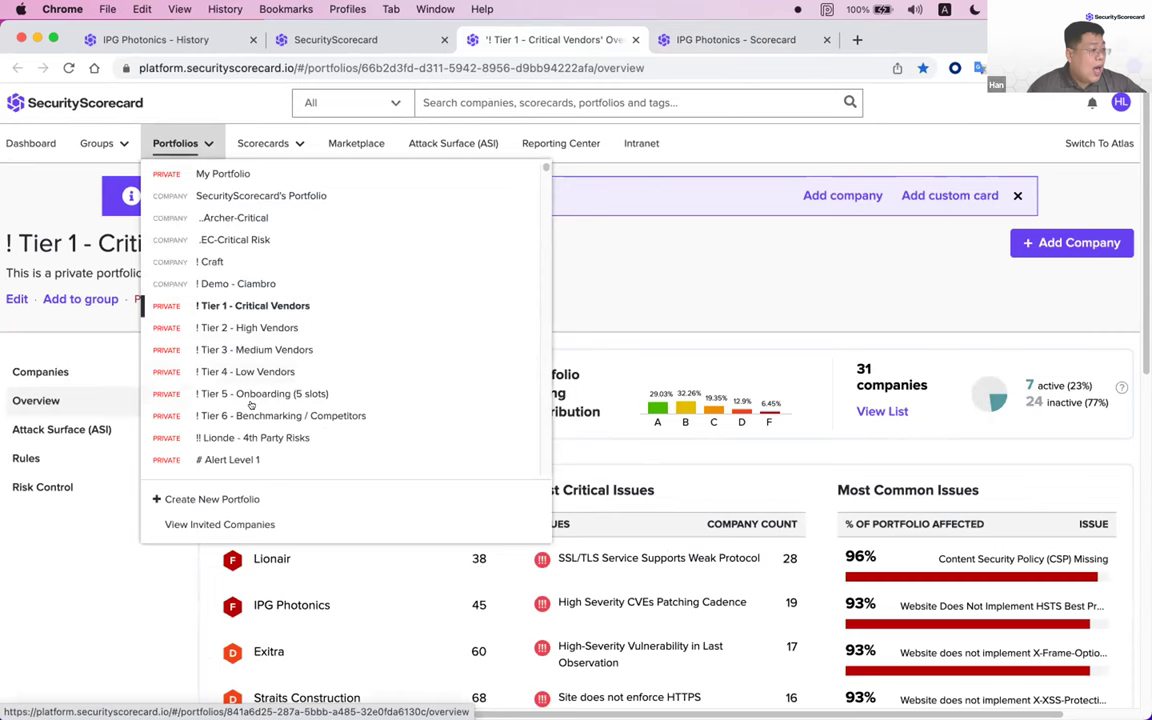
left_click(207, 627)
- Examine the ! Tier 1 - Critical Vendors overview, covering worst performing companies, critical and common issues, and top and bottom movers
scroll(393, 578, "down", 3)
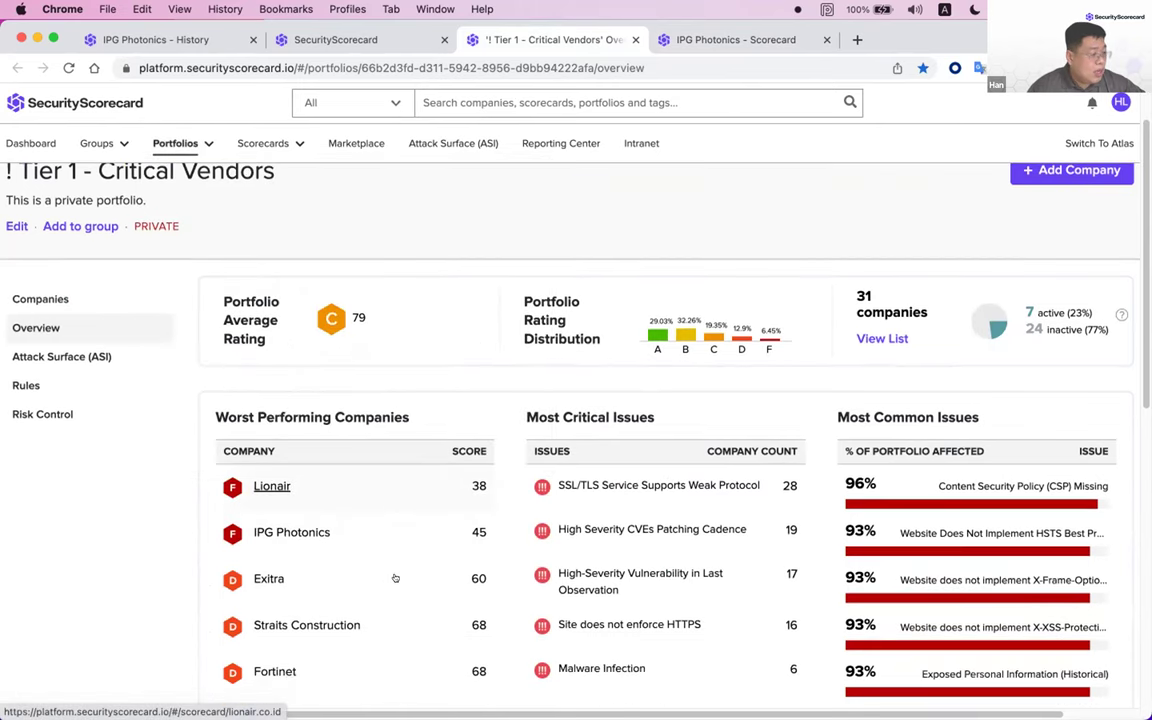
scroll(500, 450, "down", 4)
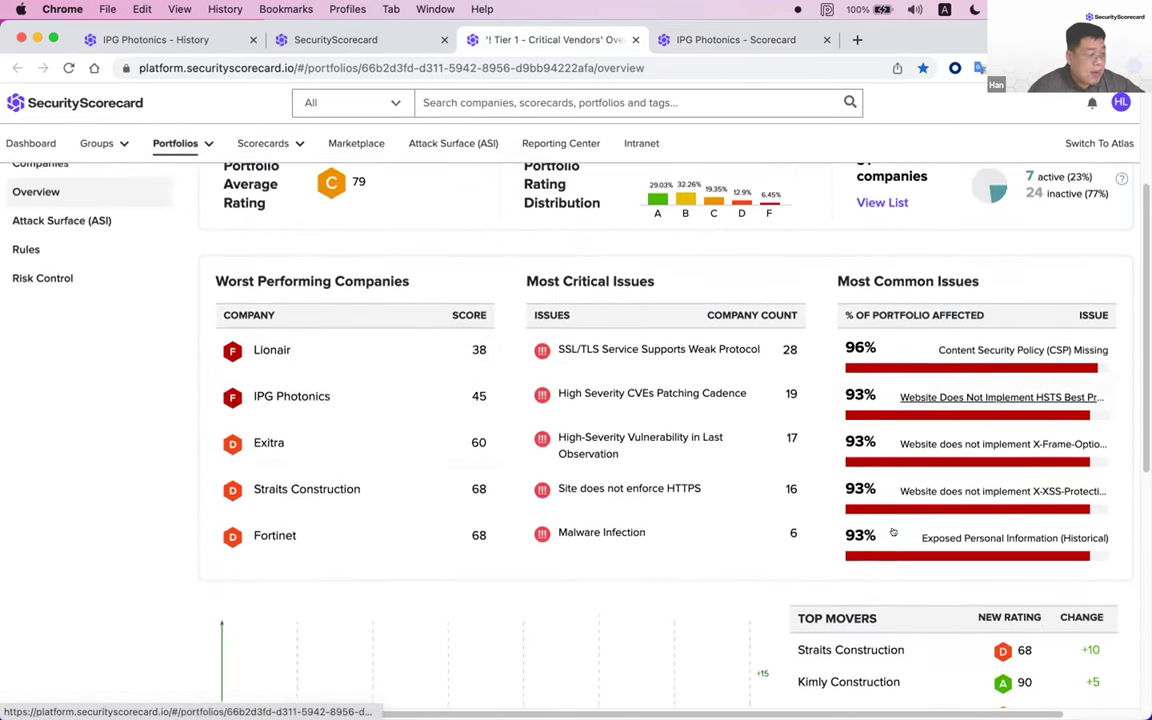
scroll(662, 498, "up", 3)
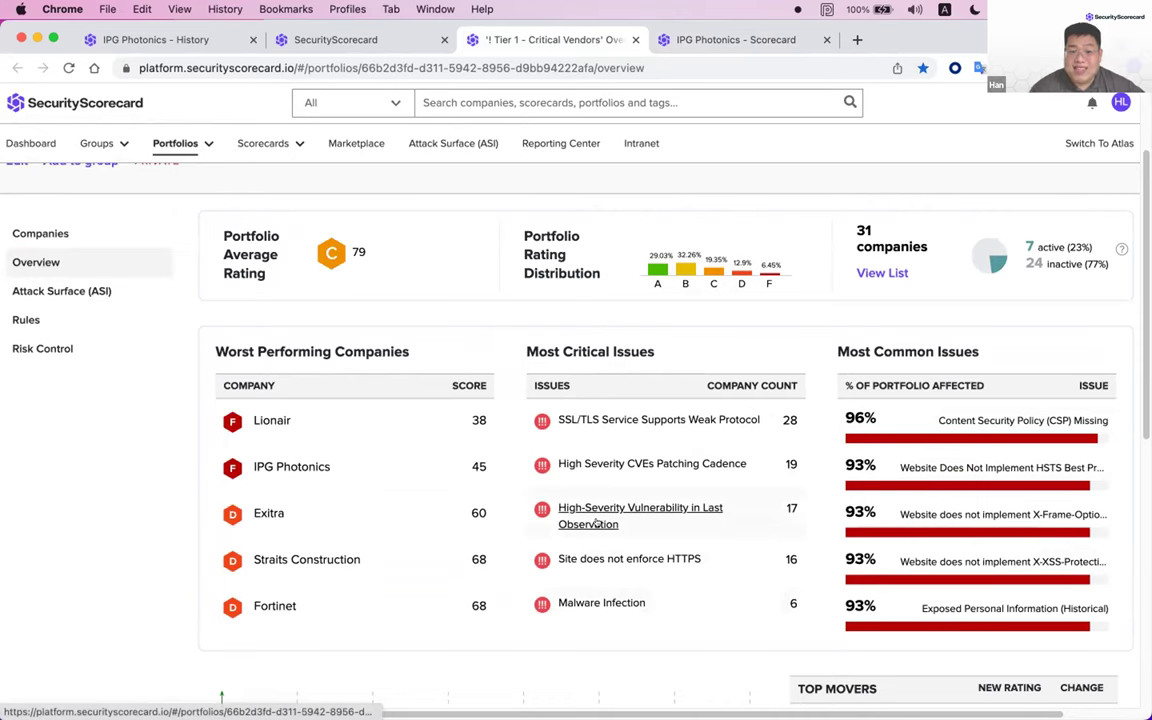
scroll(598, 522, "down", 5)
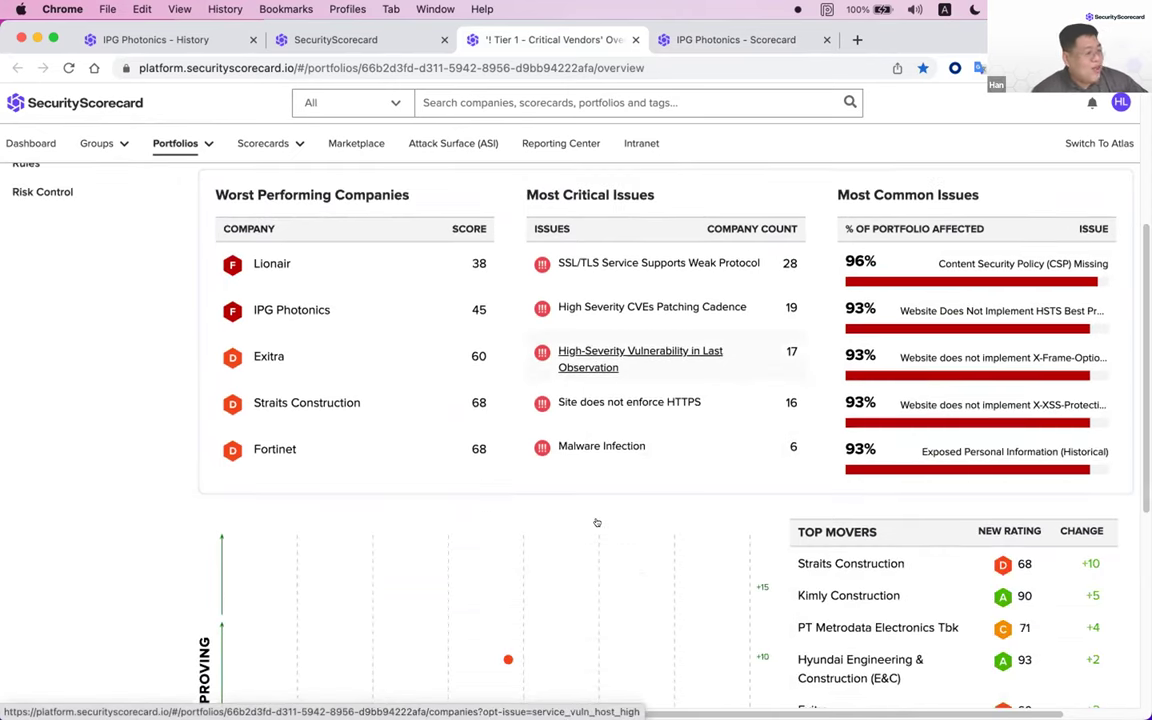
scroll(603, 520, "down", 5)
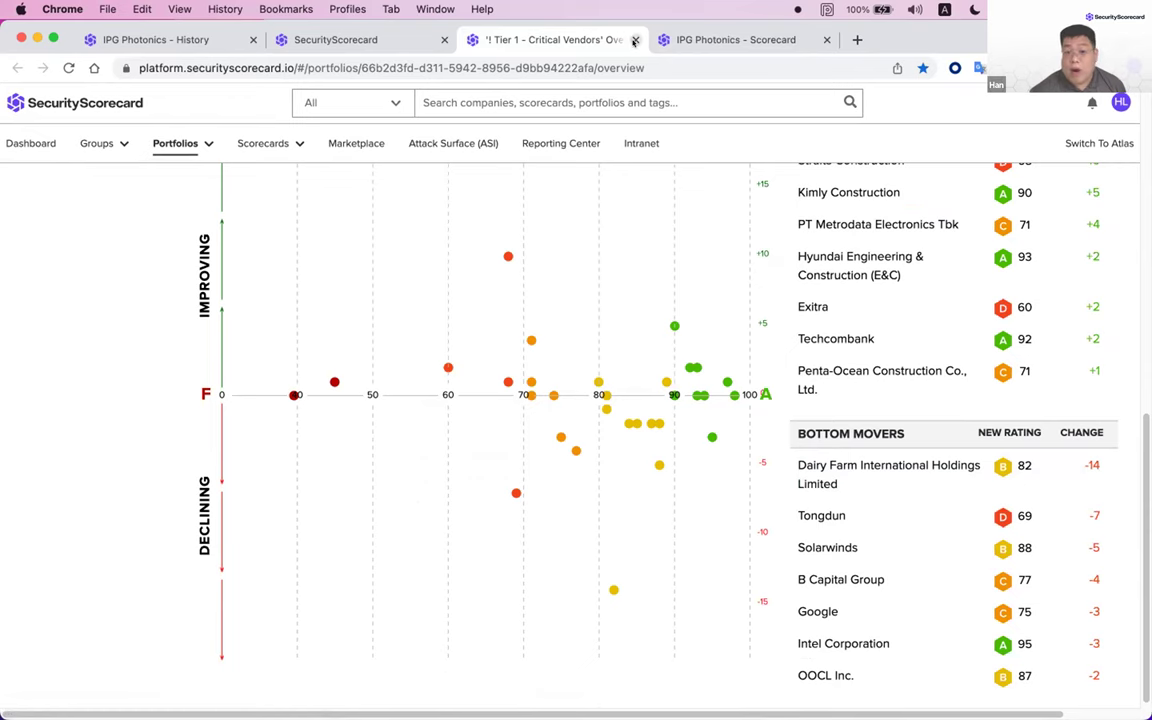
- Switch to the IPG Photonics scorecard and view its Vendor Detection page with third-party and fourth-party connections
left_click(318, 40)
key("ctrl+shift+Tab")
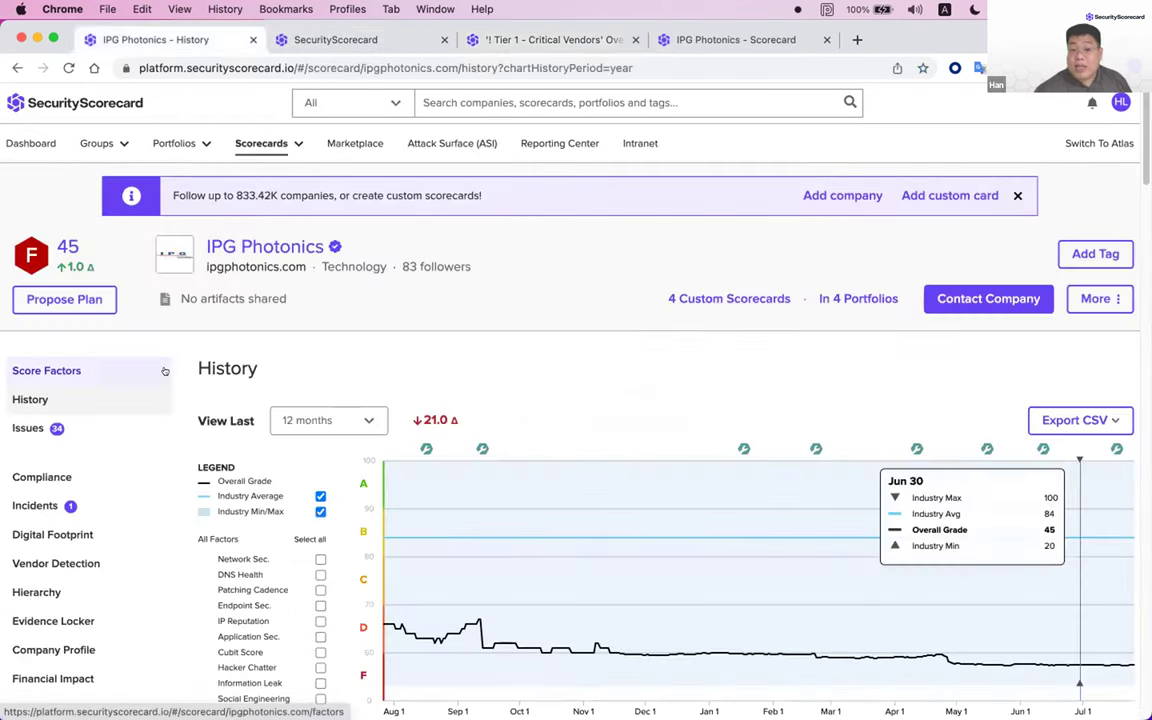
scroll(90, 473, "down", 1)
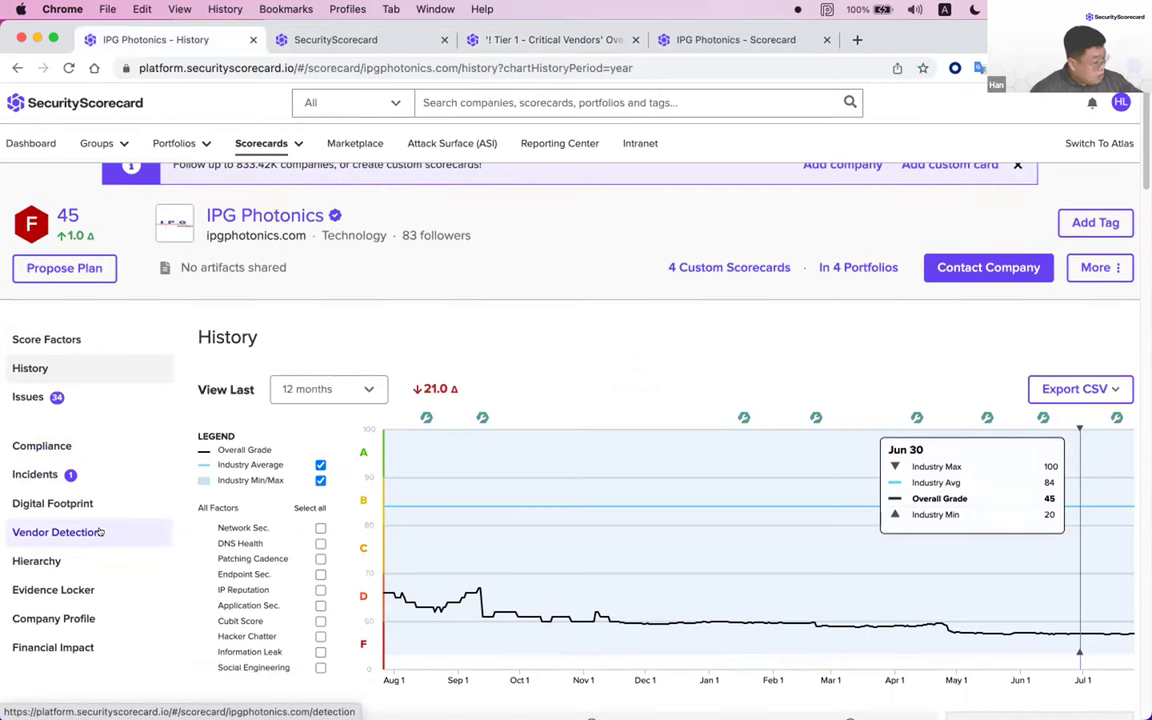
left_click(95, 533)
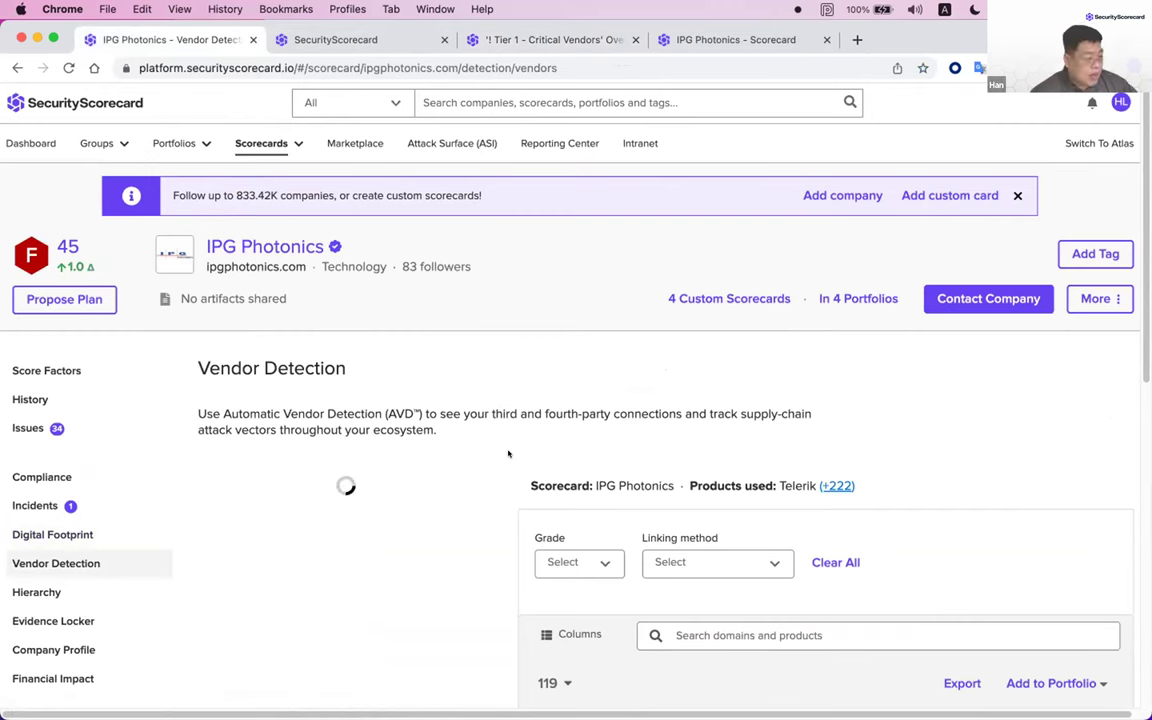
scroll(789, 484, "down", 1)
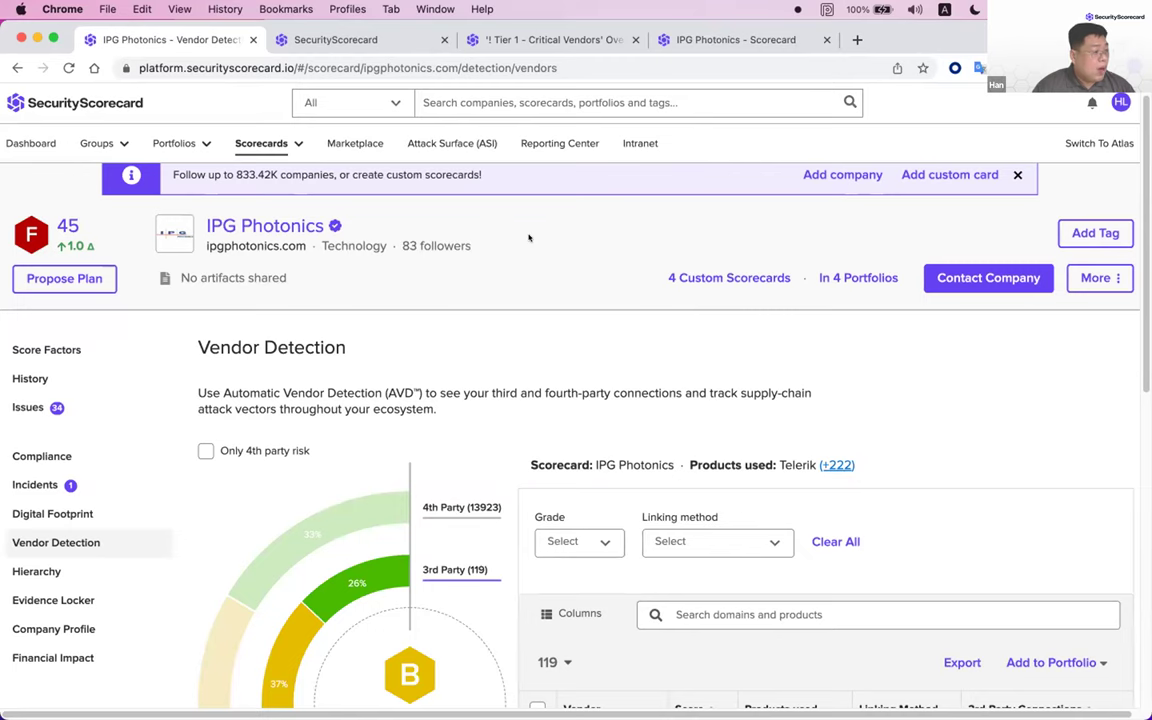
- Close the scorecard tab, browse the Reporting Center's report templates and open the Marketplace
left_click(613, 147)
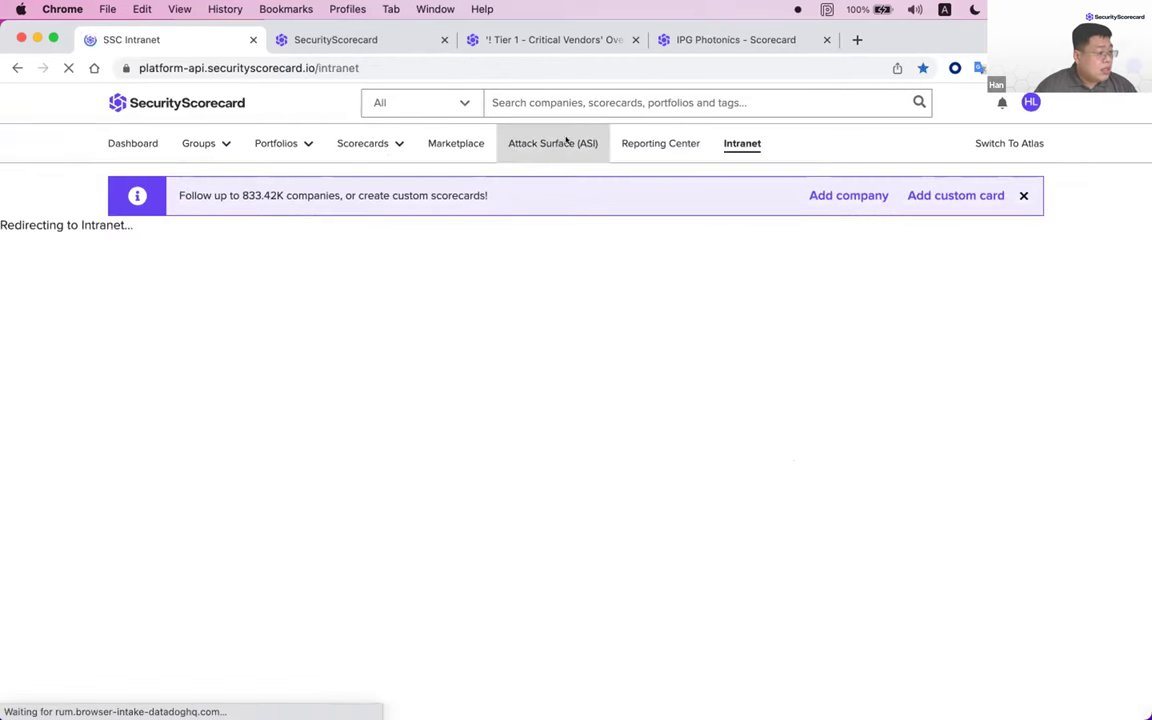
key("super+w")
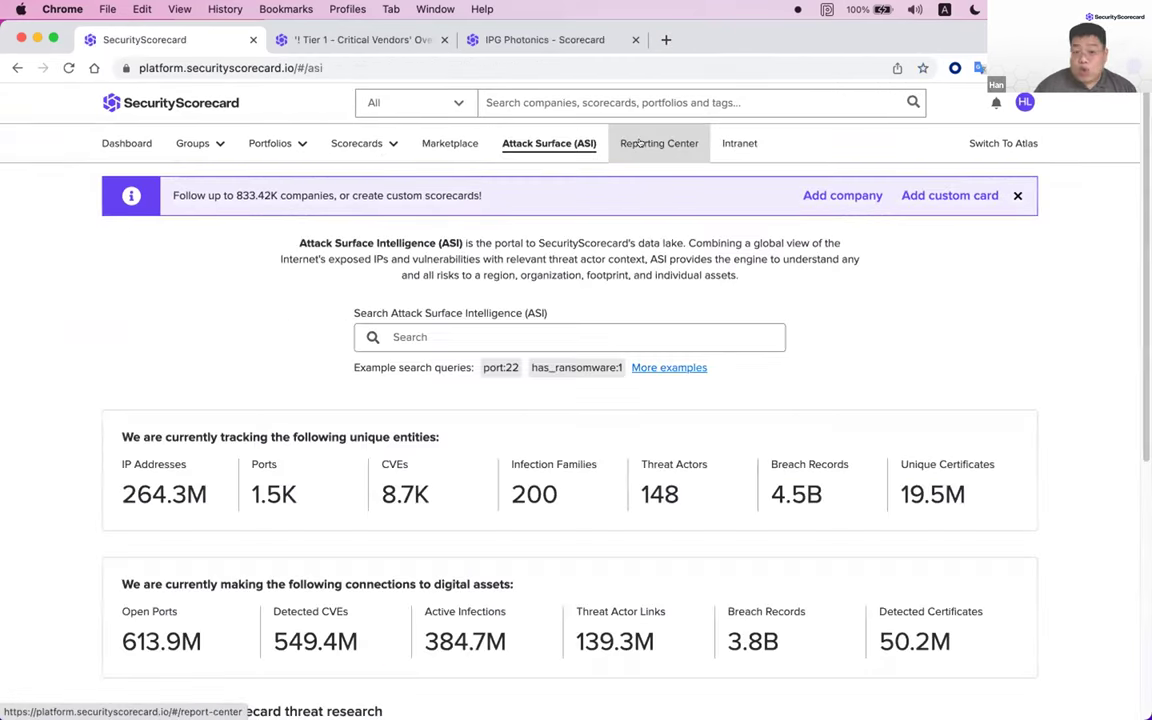
left_click(638, 145)
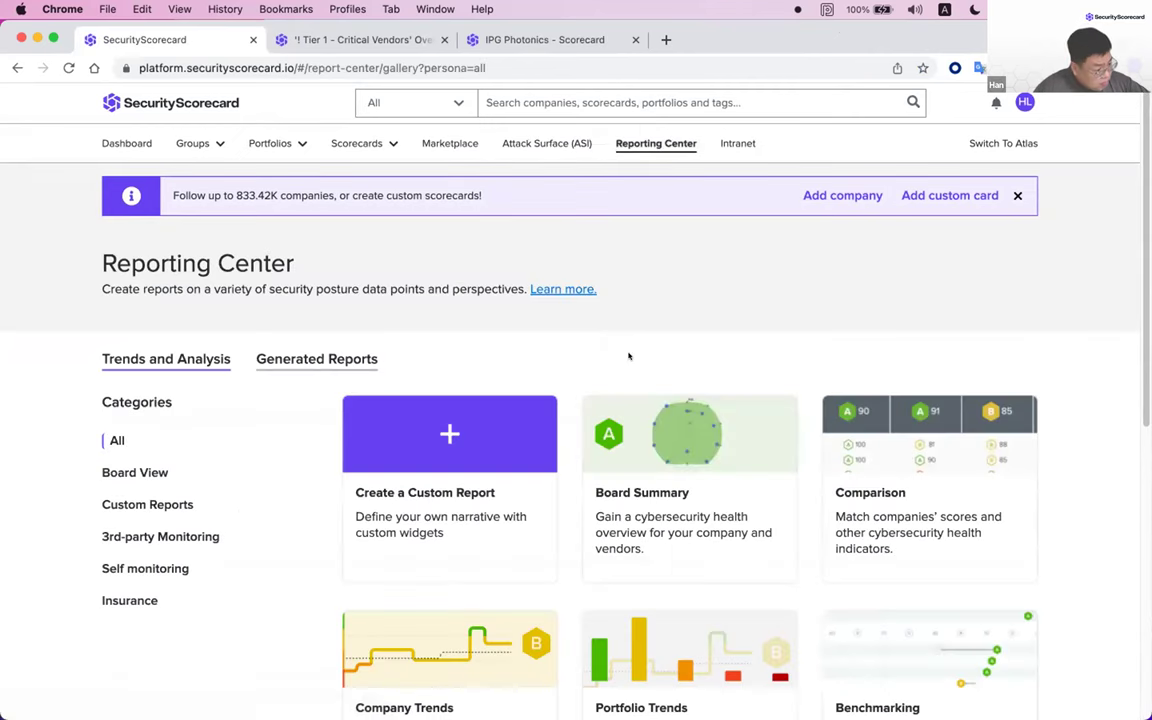
scroll(628, 356, "down", 2)
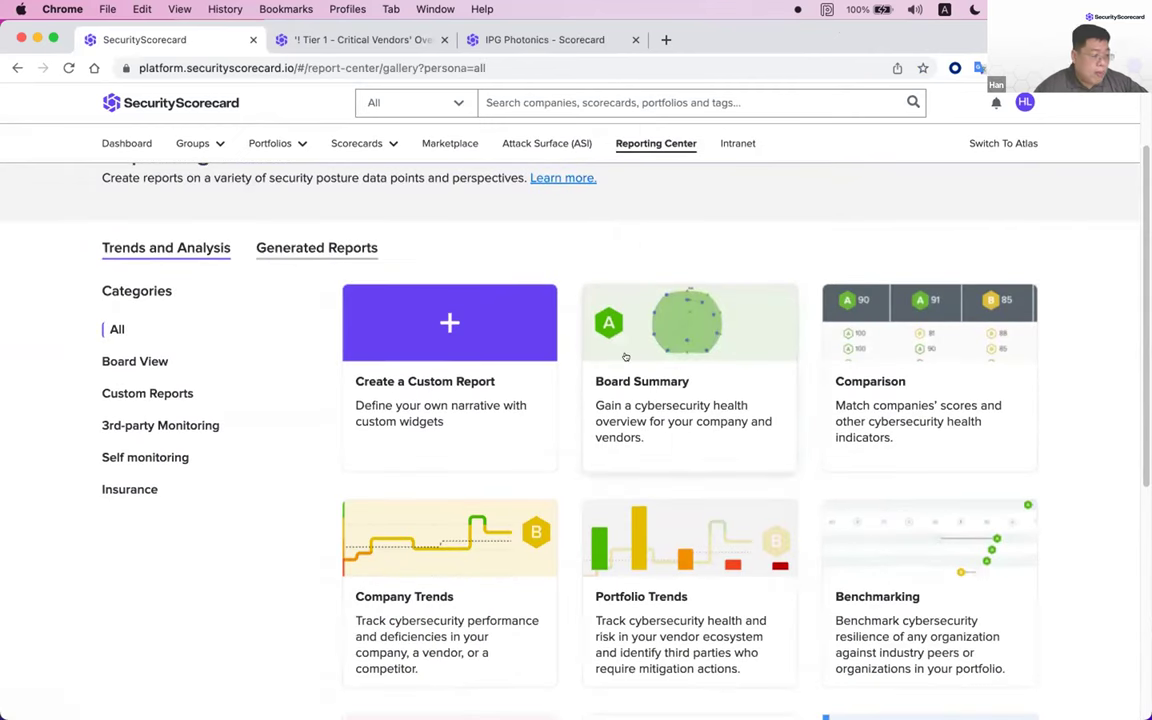
scroll(628, 350, "down", 4)
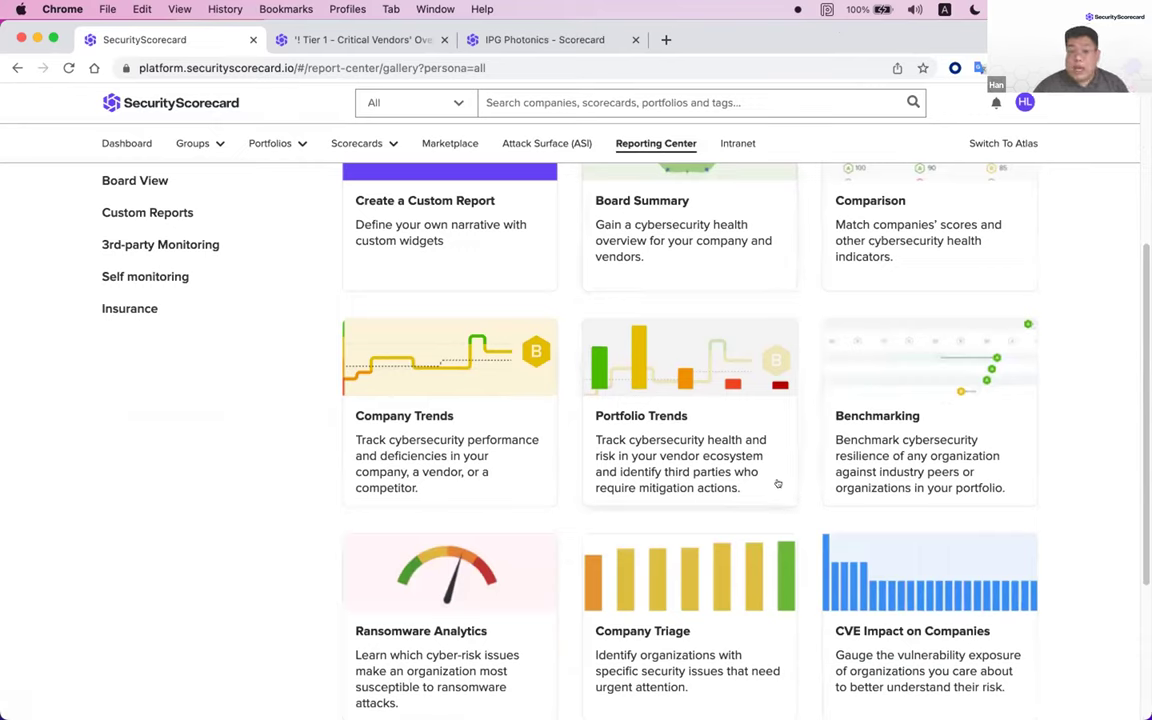
scroll(775, 484, "down", 5)
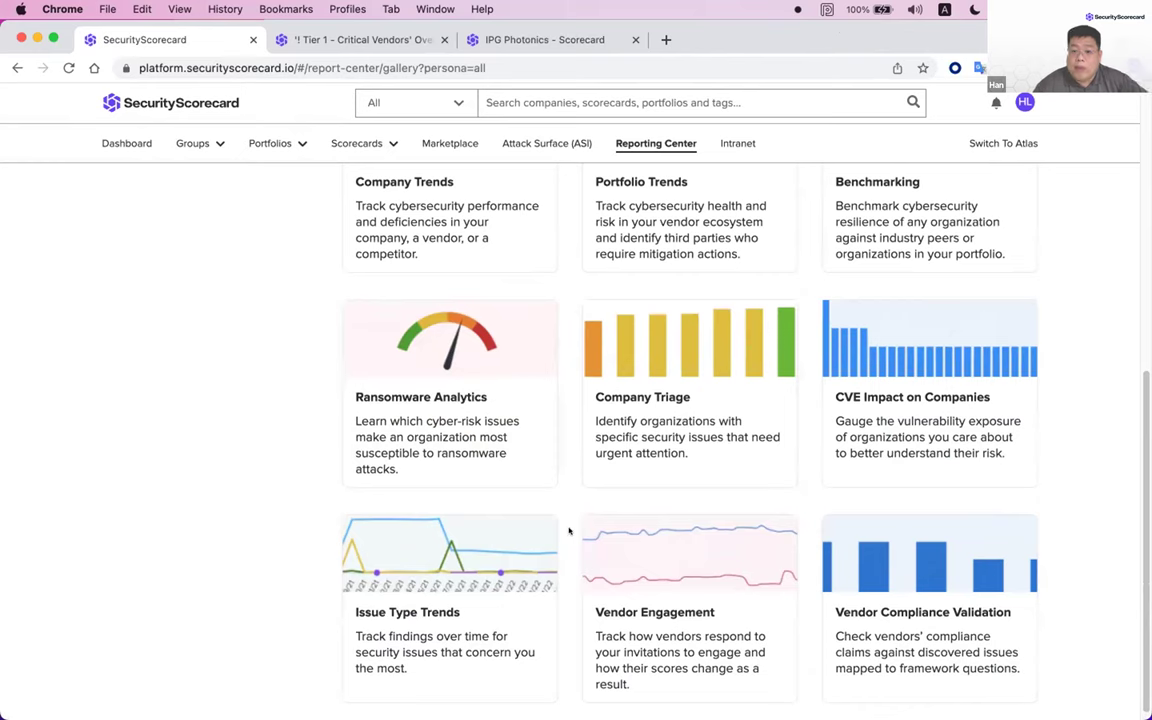
scroll(681, 508, "up", 8)
scroll(681, 508, "up", 2)
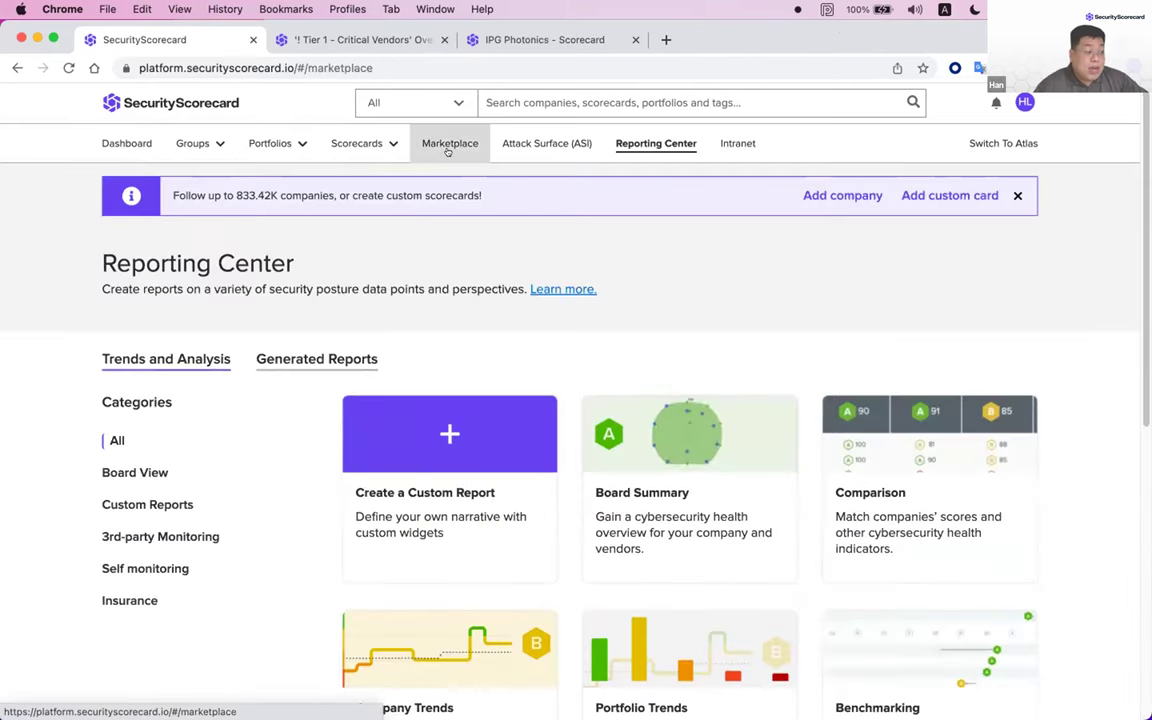
left_click(449, 145)
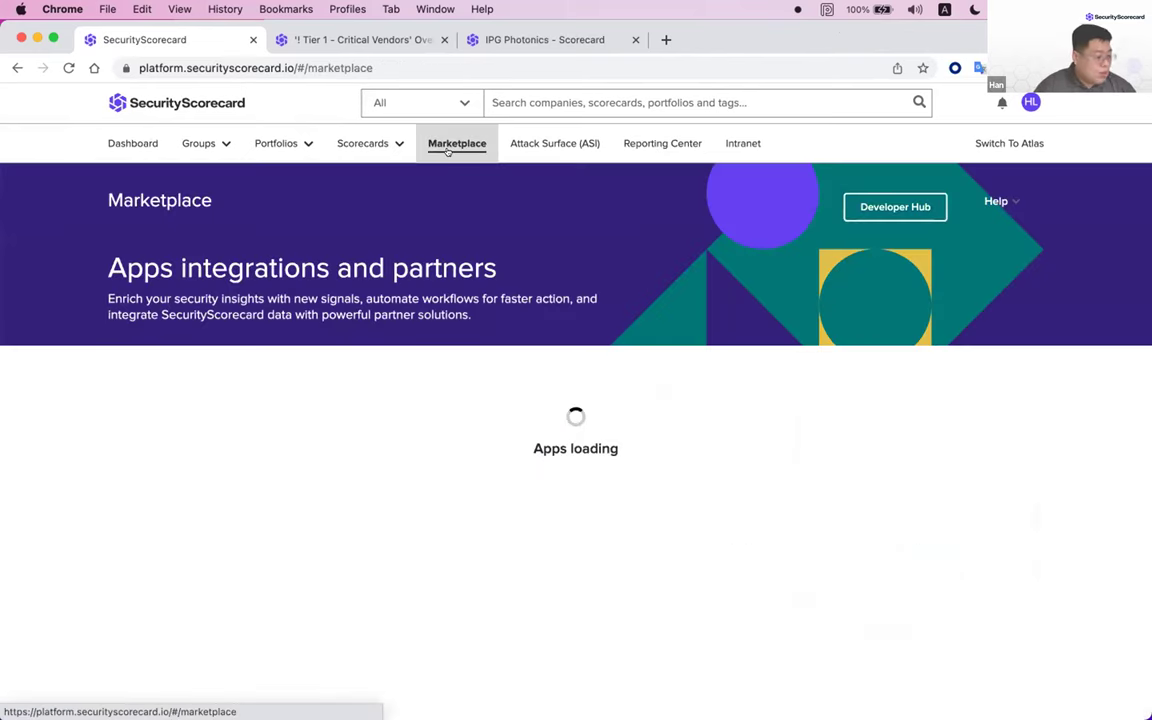
- Show the bookmarks bar and open the bookmarked SecurityScorecard presentation deck in Google Slides
key("super+shift+b")
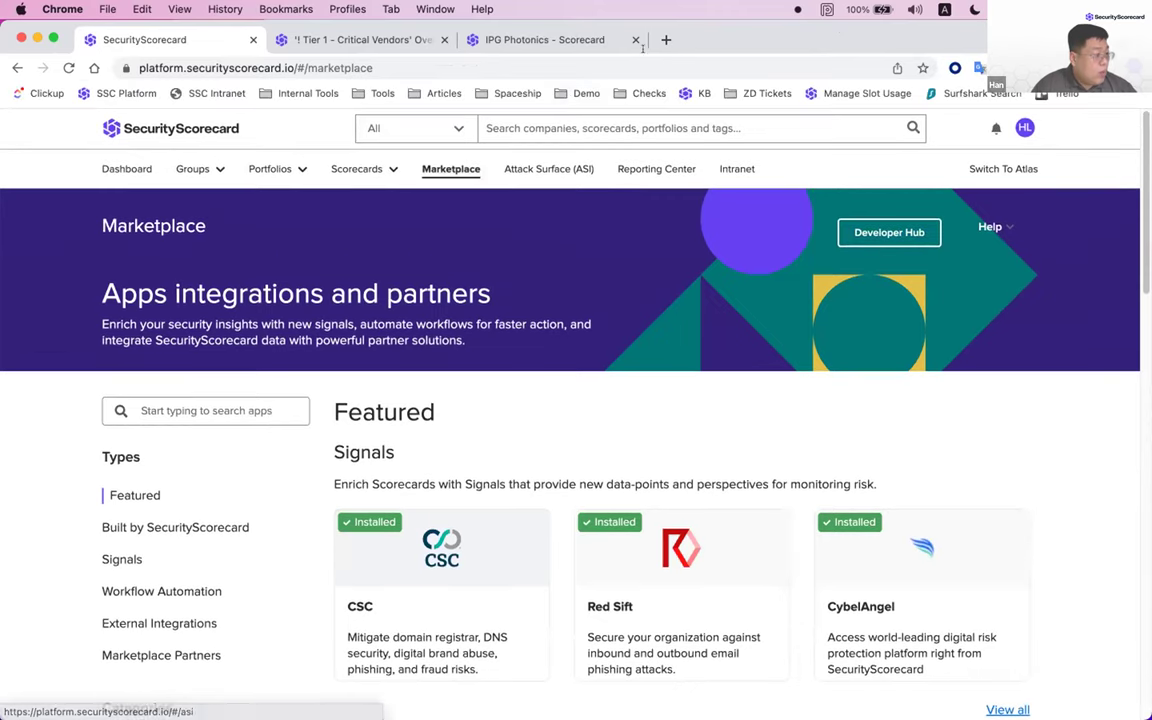
left_click(585, 93)
mouse_move(645, 93)
left_click(713, 40)
left_click(718, 38)
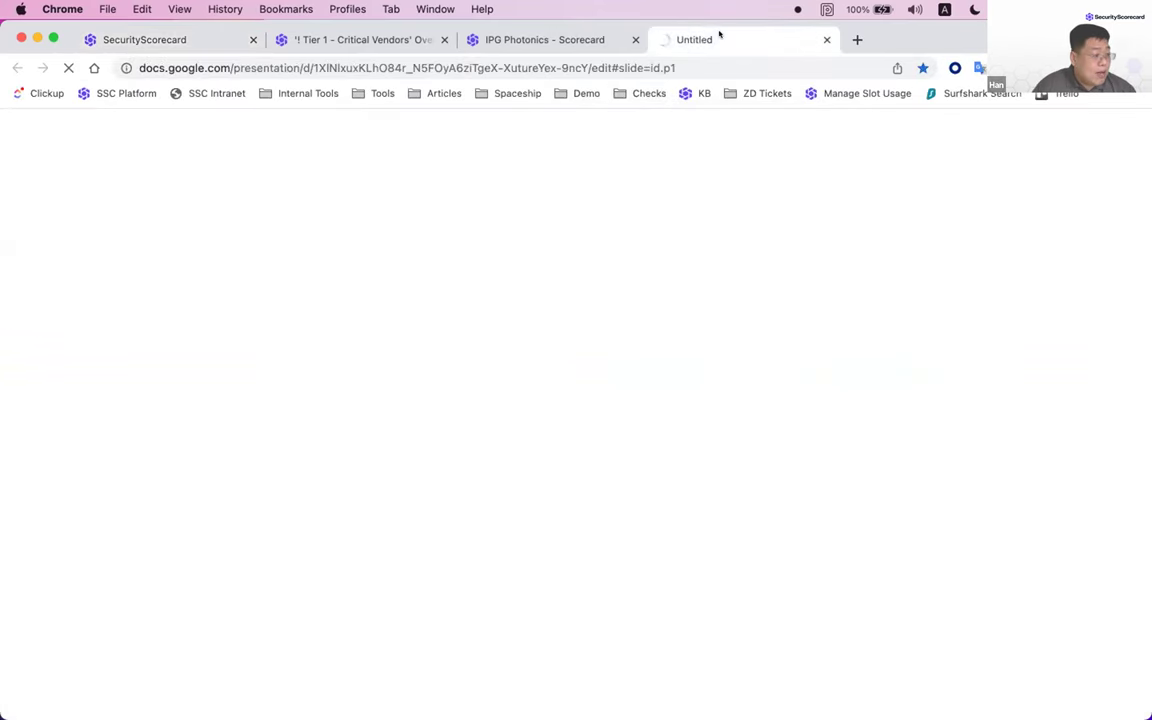
key("ctrl+Tab")
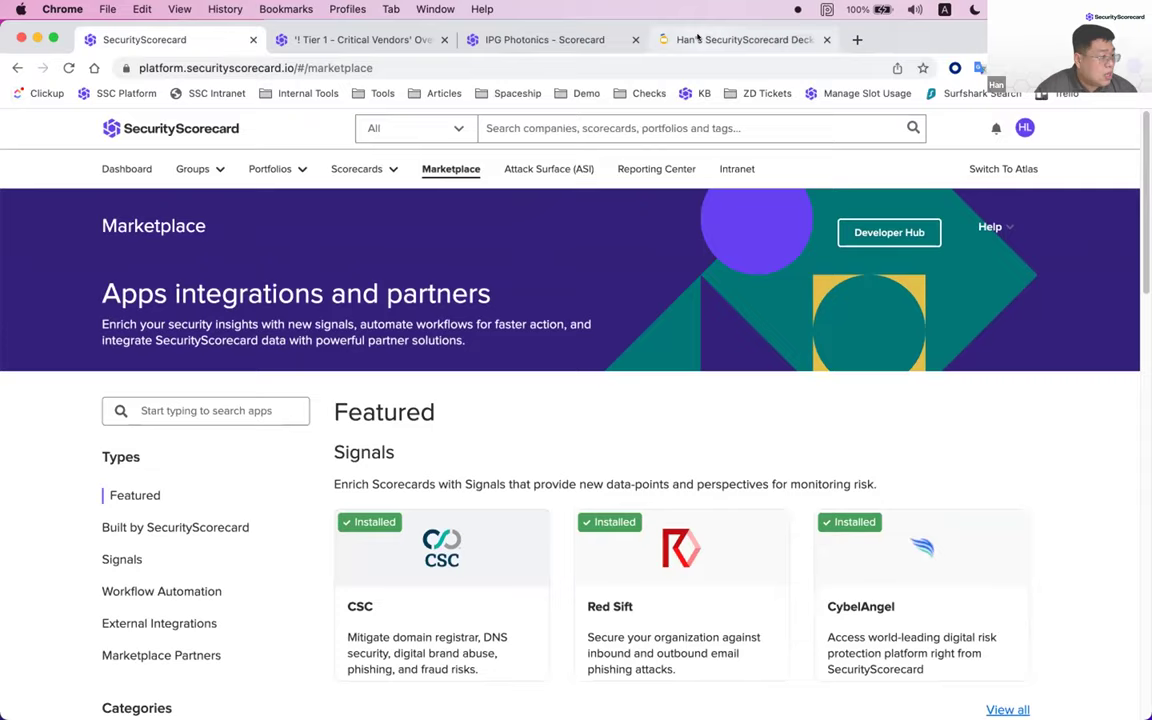
- Switch to the SecurityScorecard deck and present slide 17, "The largest ecosystem of cyber risk ratings.", as a slideshow
left_click(698, 40)
scroll(95, 443, "down", 15)
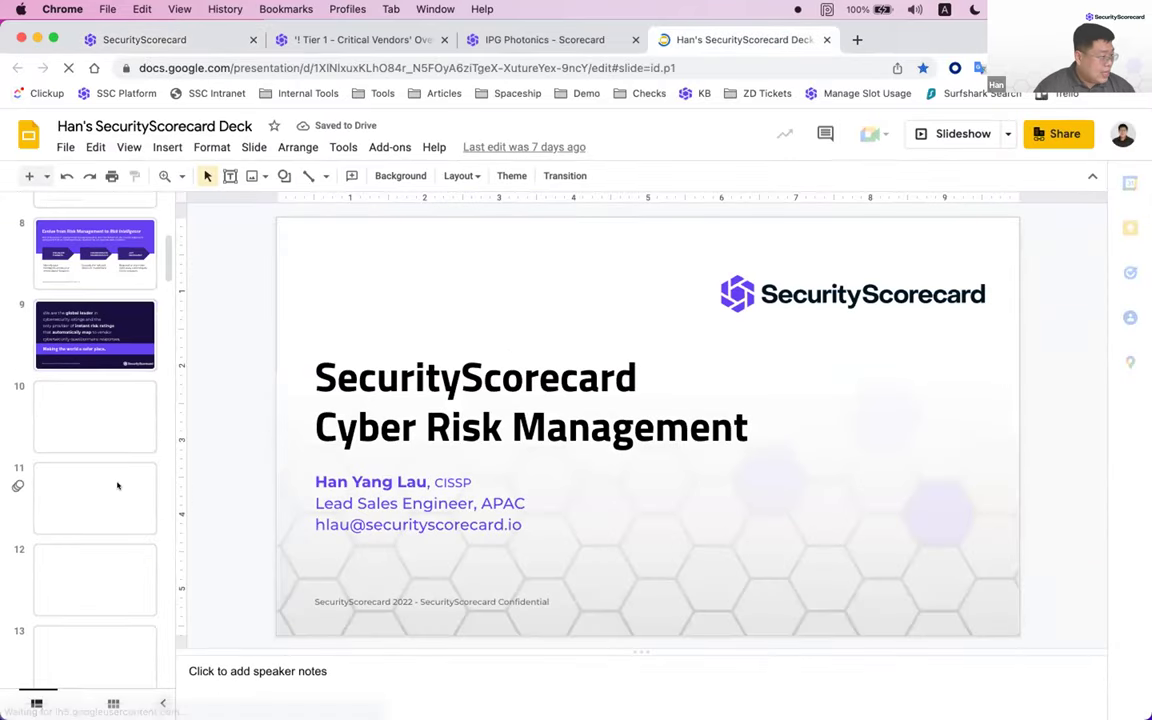
scroll(117, 485, "up", 3)
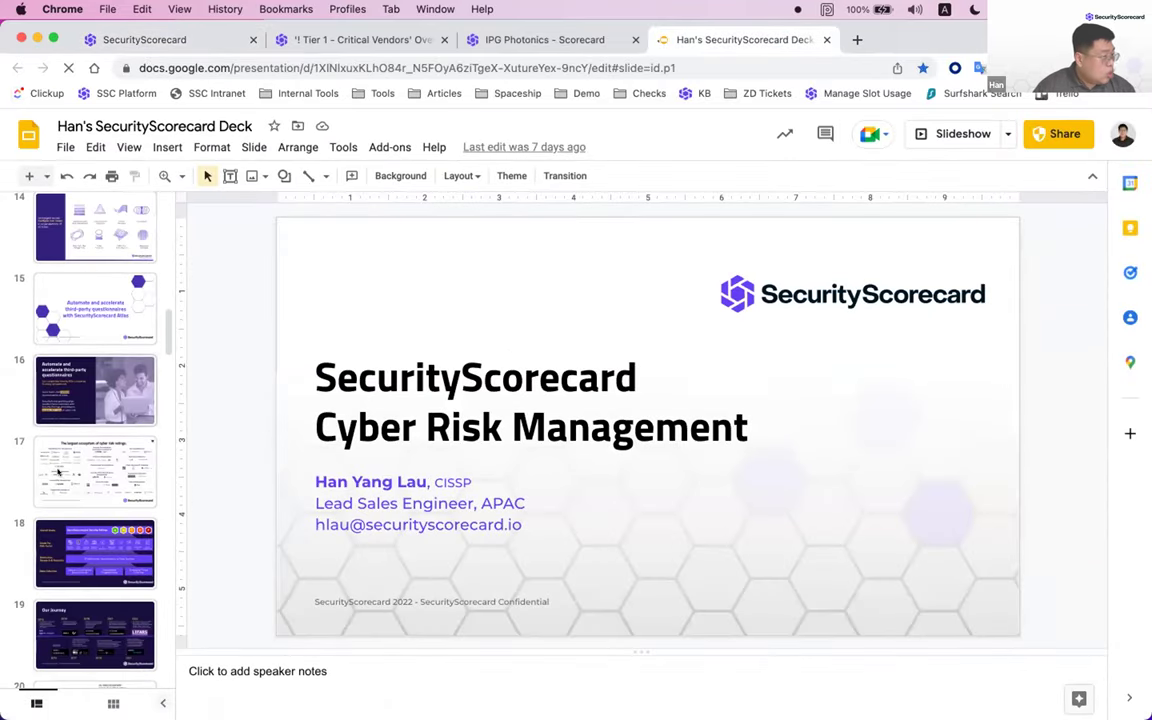
left_click(100, 470)
left_click(948, 128)
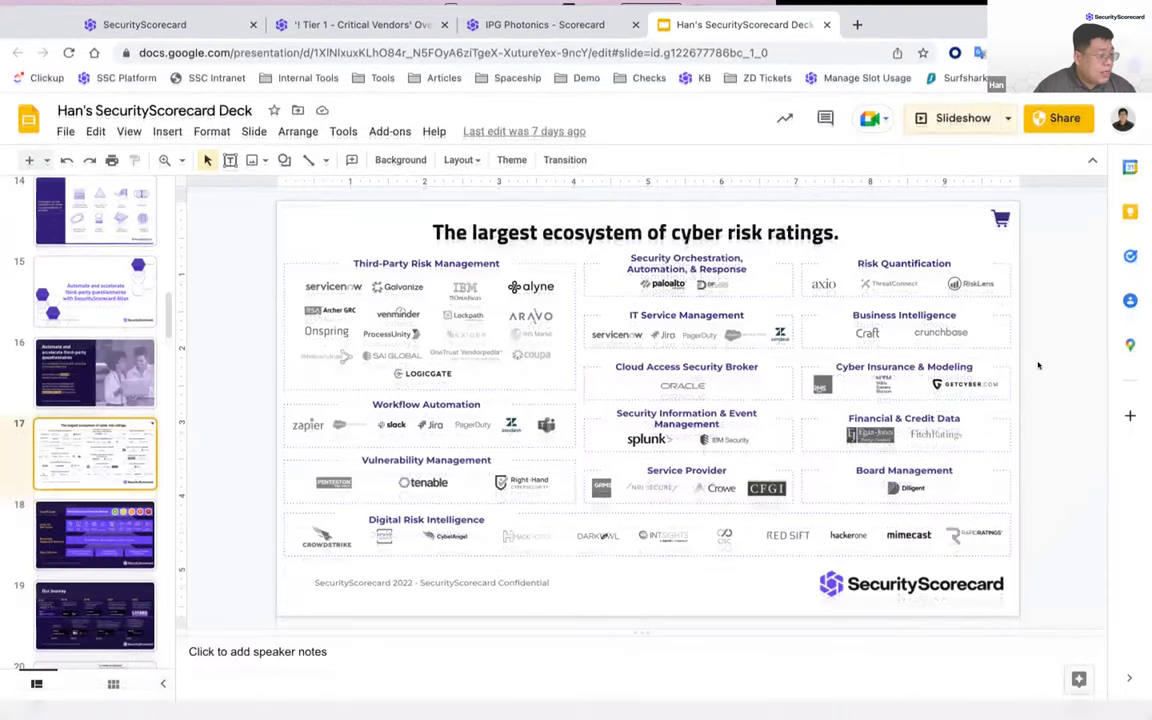
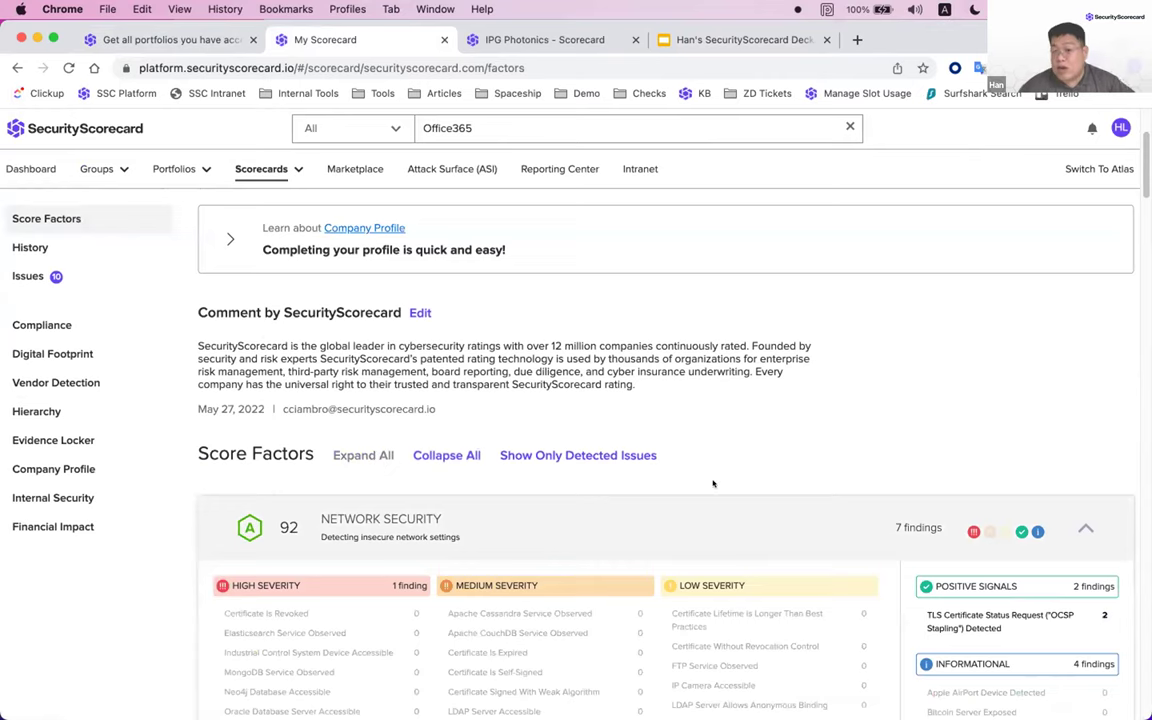
- Review the Network Security findings by severity on SecurityScorecard's own scorecard and collapse all score factors
scroll(597, 485, "down", 8)
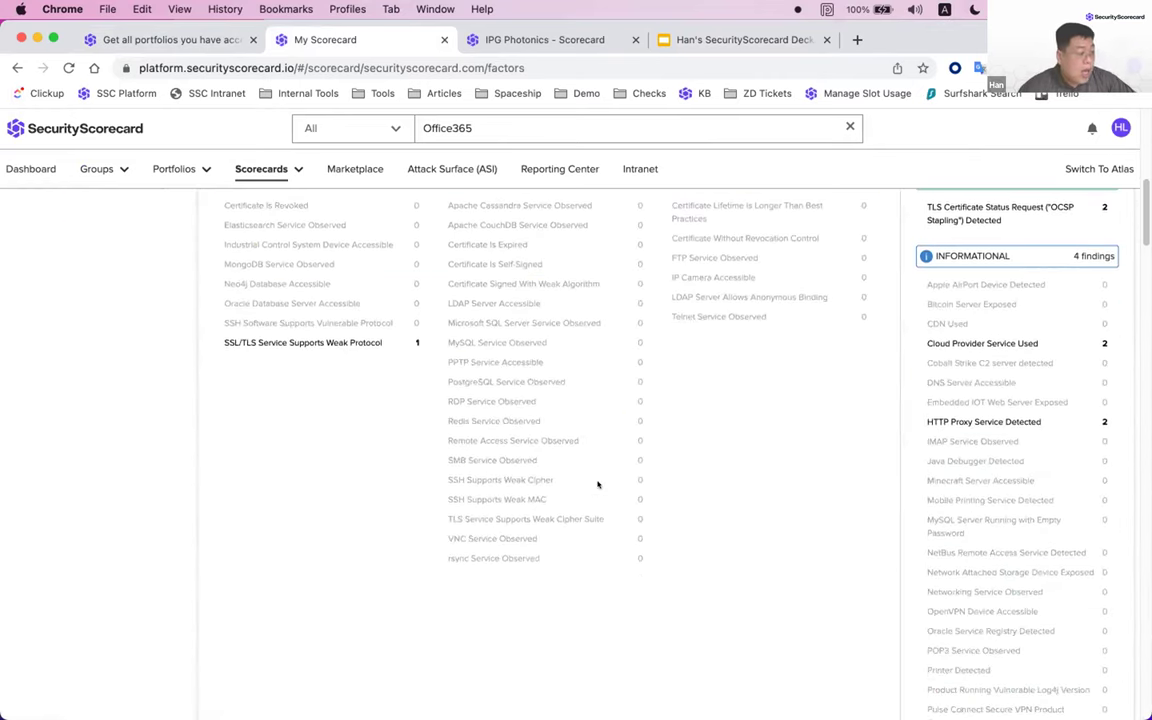
scroll(630, 527, "up", 1)
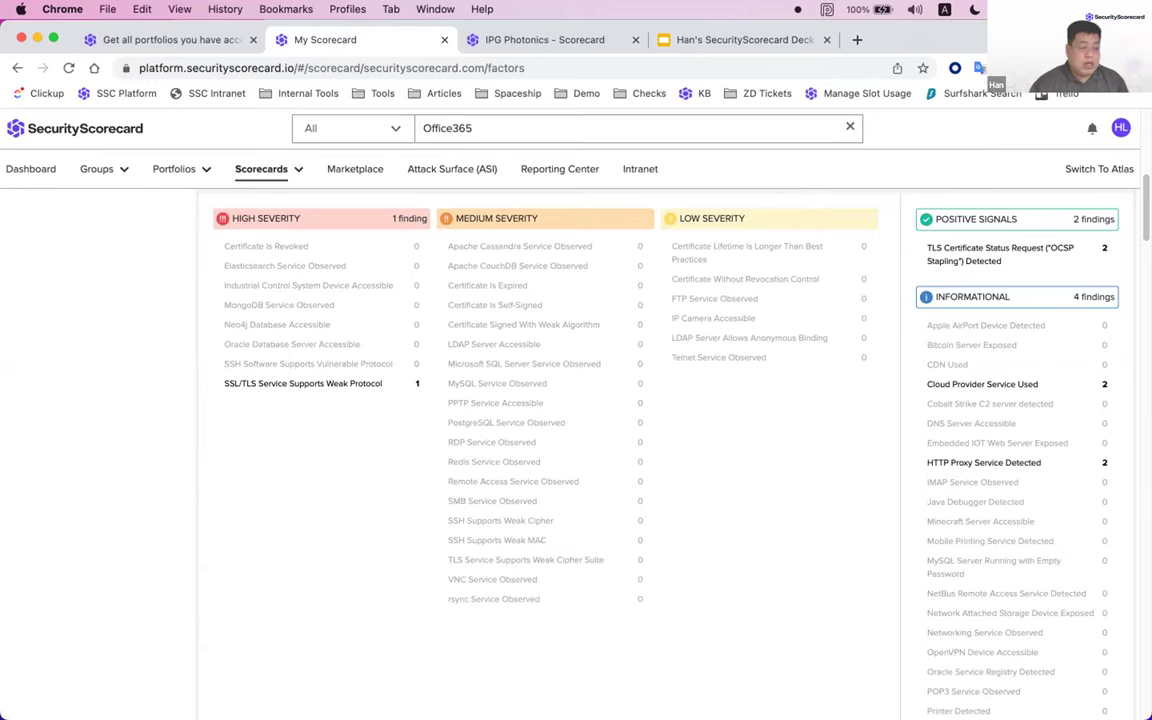
scroll(407, 240, "up", 5)
left_click(636, 487)
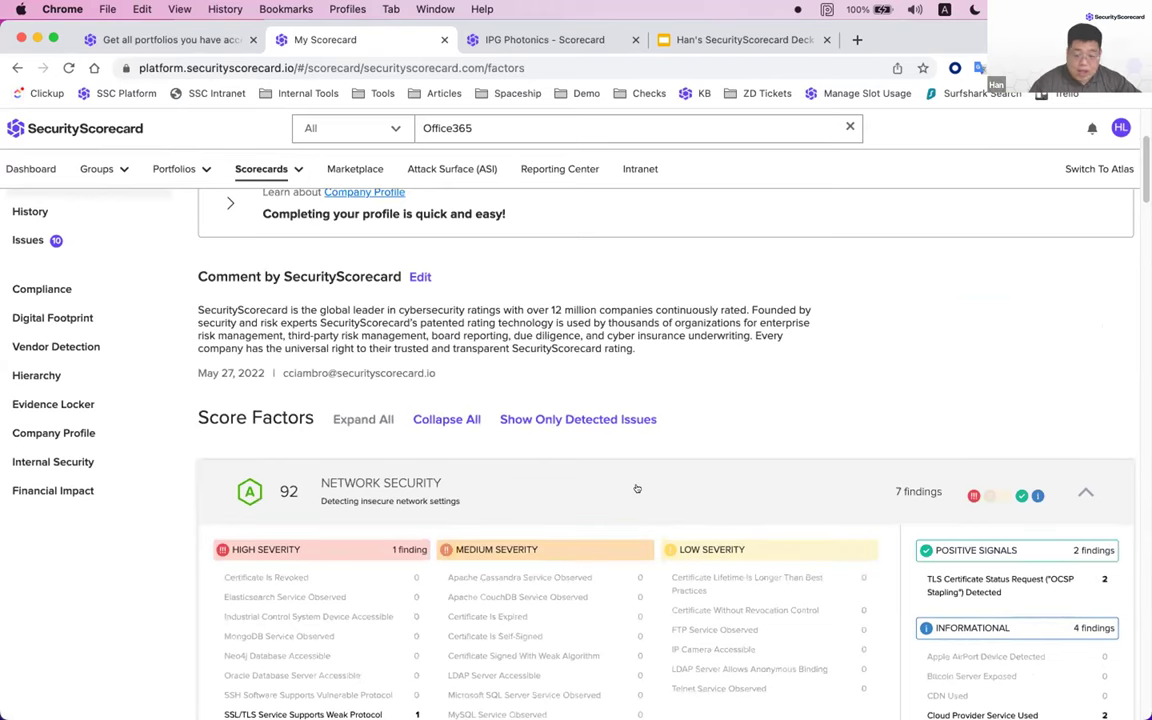
left_click(447, 419)
- Expand the Application Security factor and examine its severity columns, positive signals and informational findings up close
scroll(498, 424, "down", 3)
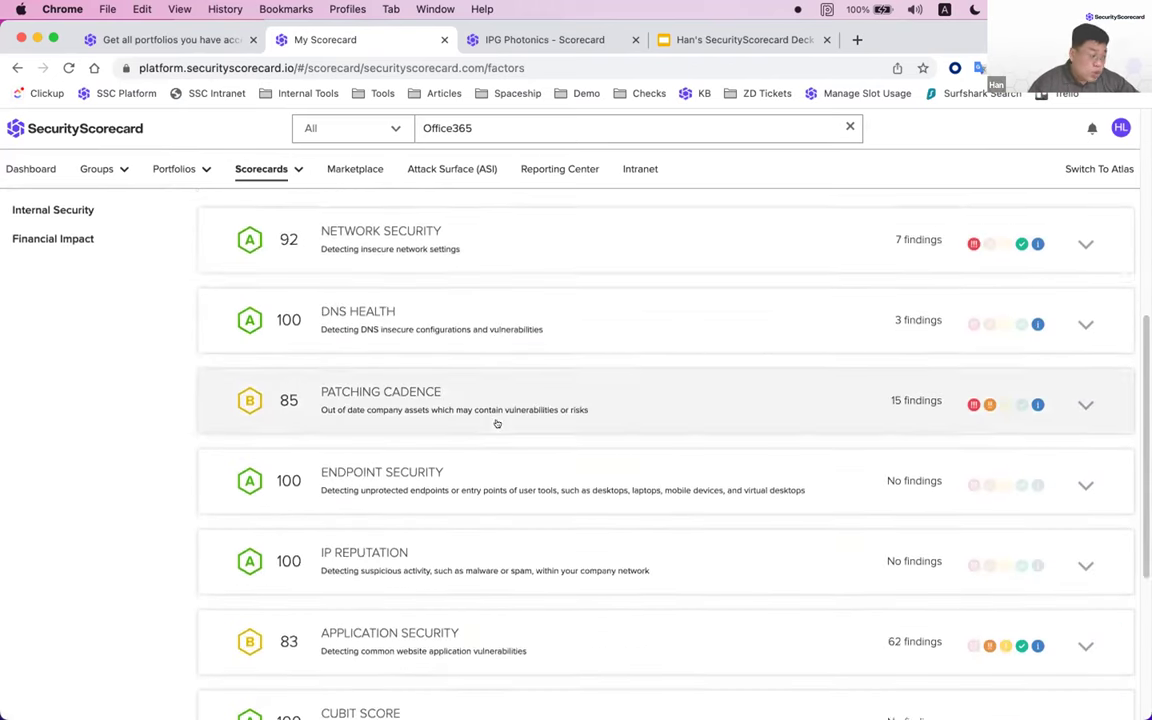
scroll(490, 450, "down", 2)
left_click(419, 543)
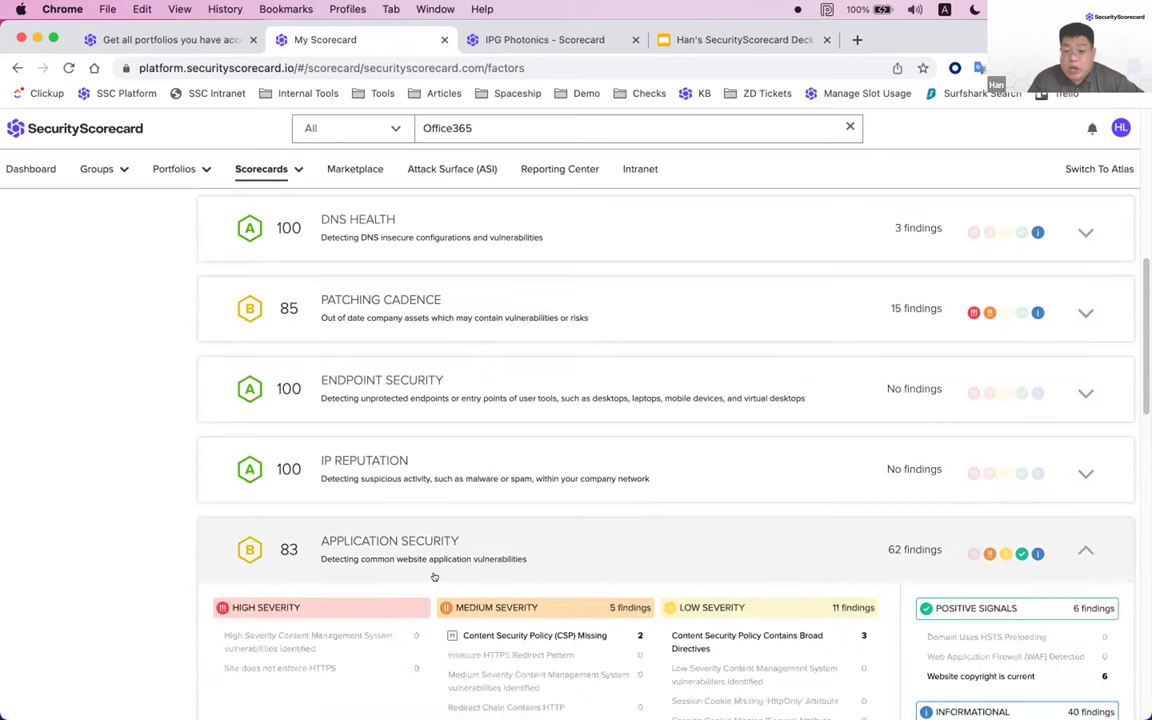
scroll(434, 577, "down", 5)
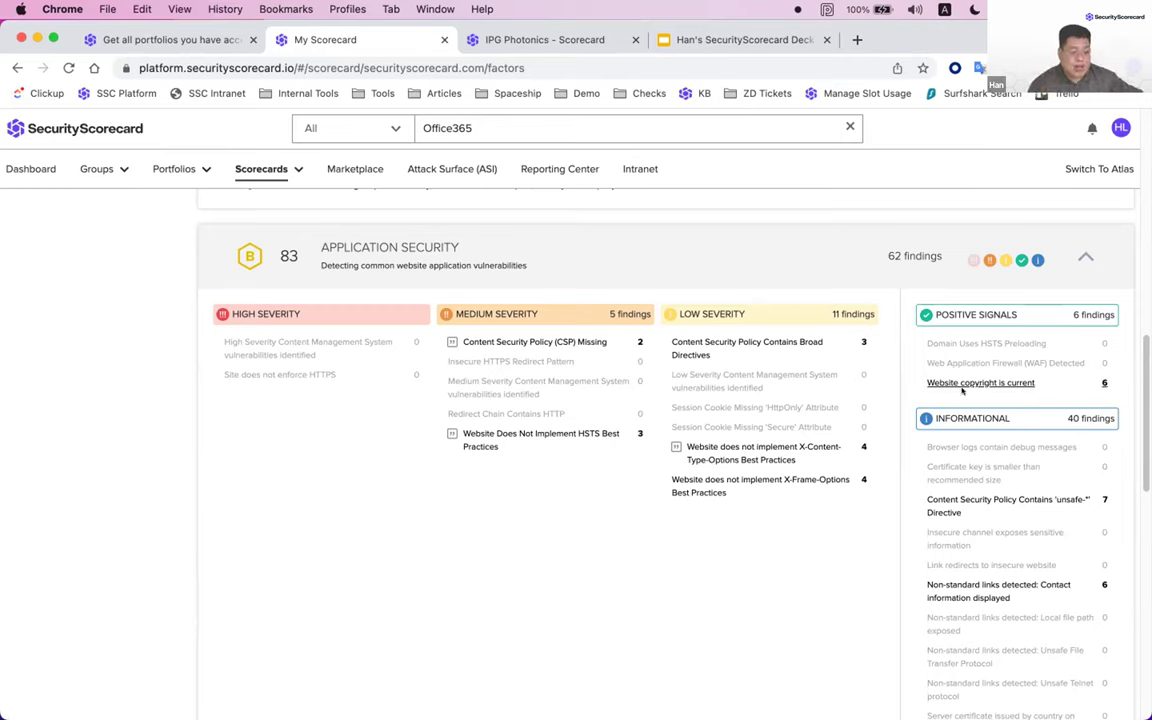
scroll(992, 394, "up", 5)
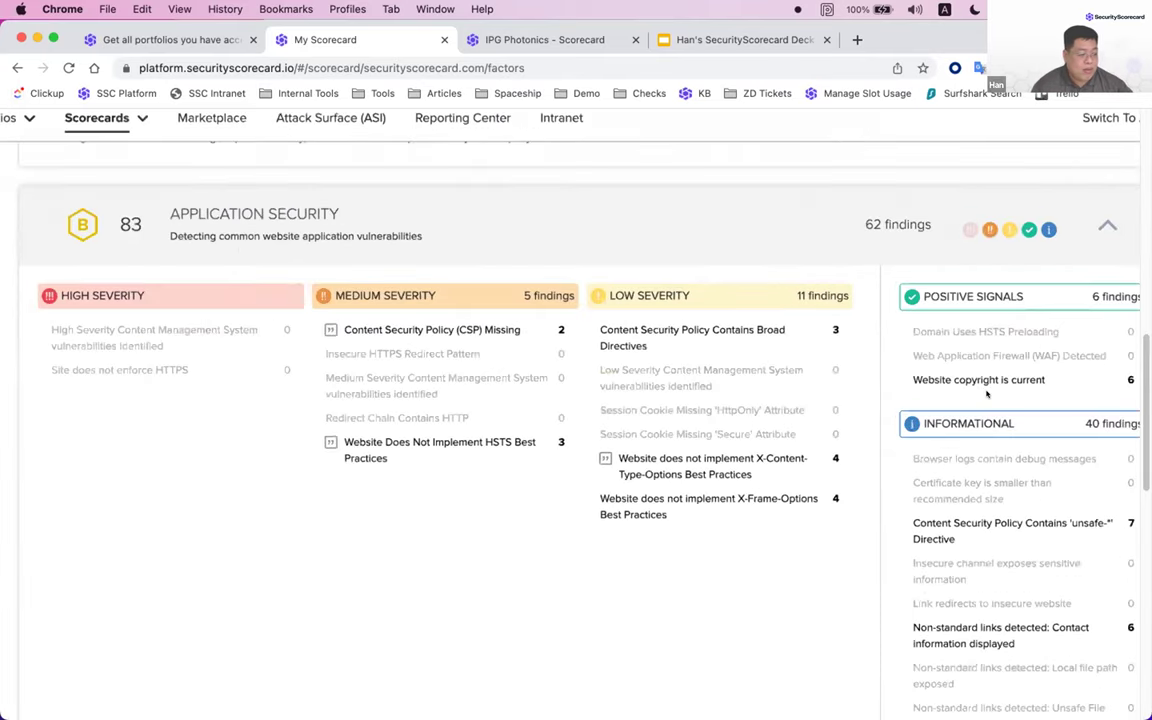
scroll(987, 394, "down", 5)
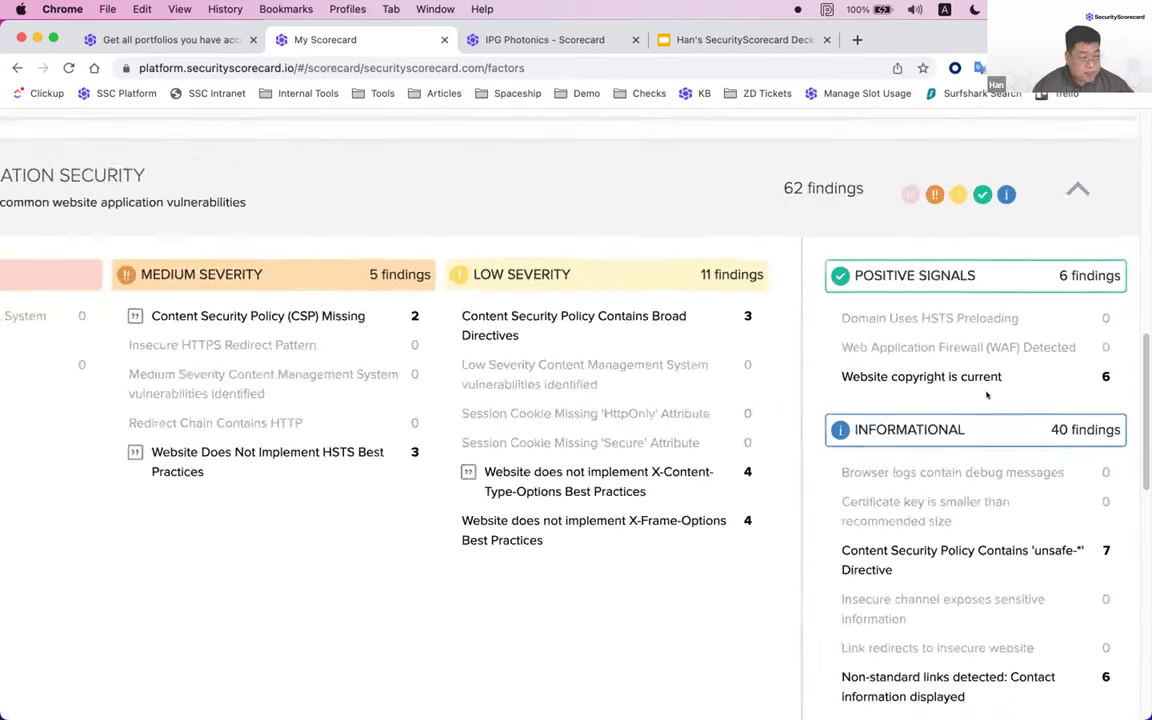